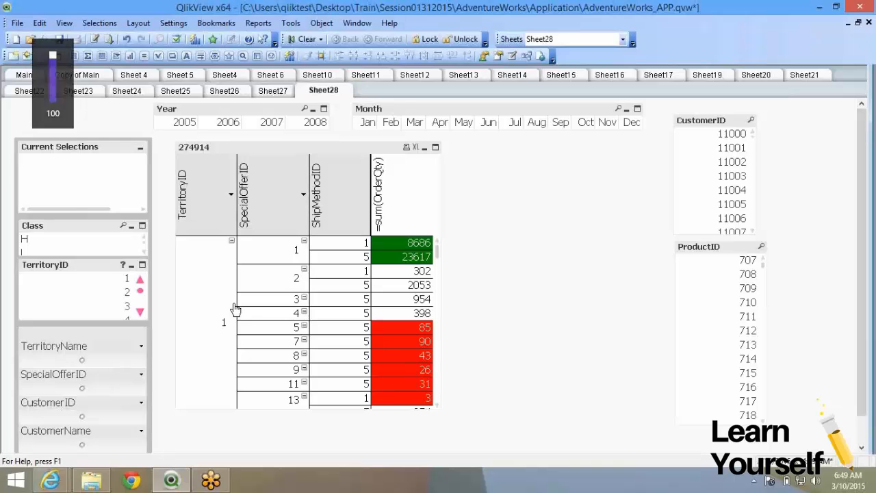
Step: Nudge the pivot table on Sheet28 and examine its dimension, expression, sort, presentation, visual cue, style and number settings
left_click_drag(193, 154, 183, 151)
right_click(180, 149)
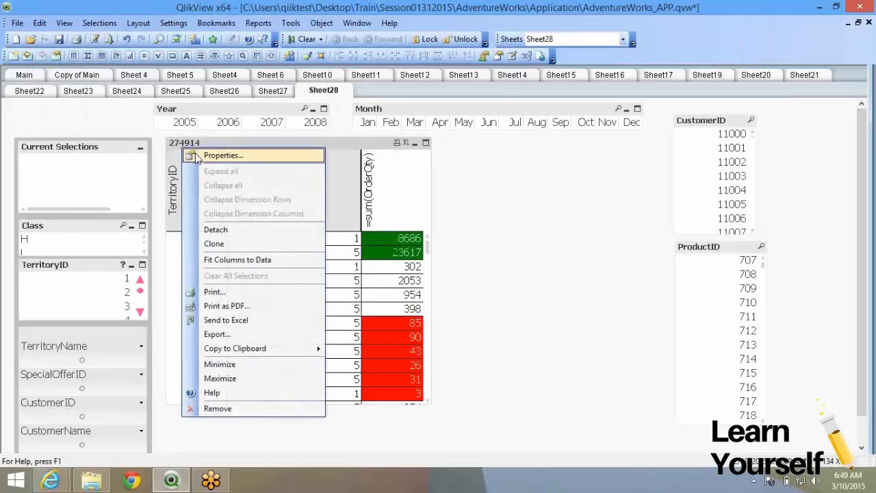
left_click(195, 153)
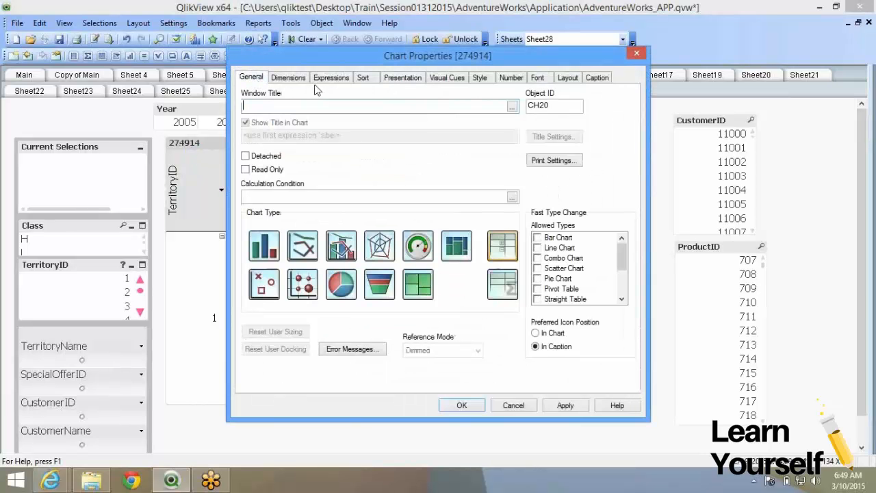
left_click(301, 79)
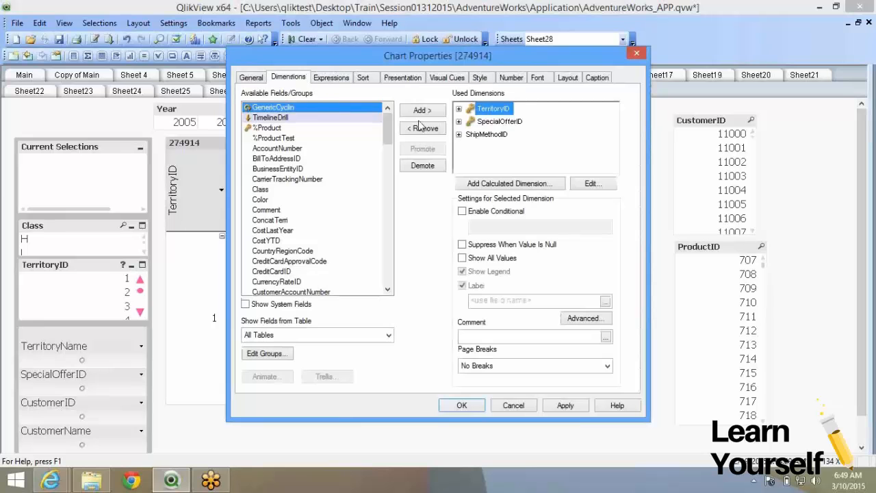
left_click(344, 80)
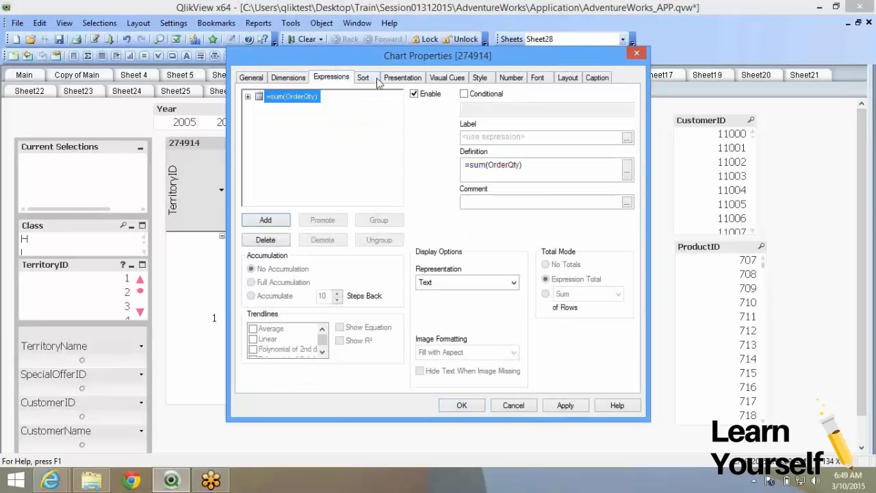
left_click(366, 79)
left_click(398, 78)
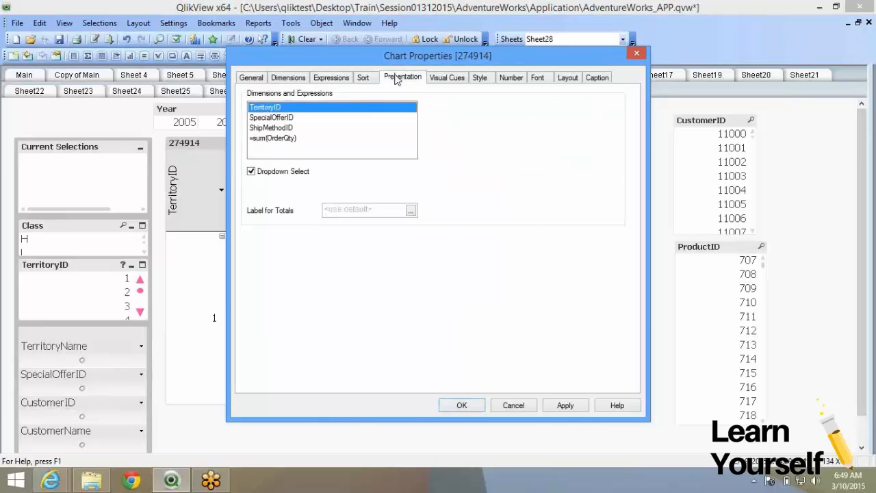
left_click(445, 78)
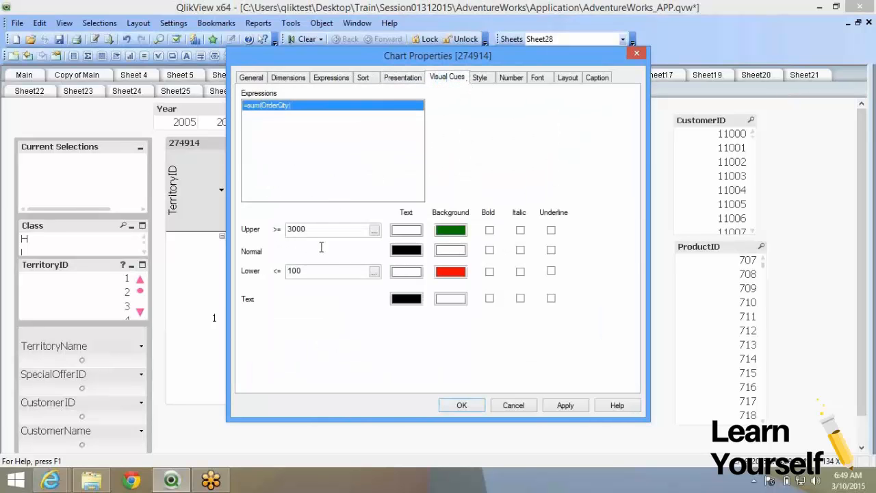
left_click(480, 78)
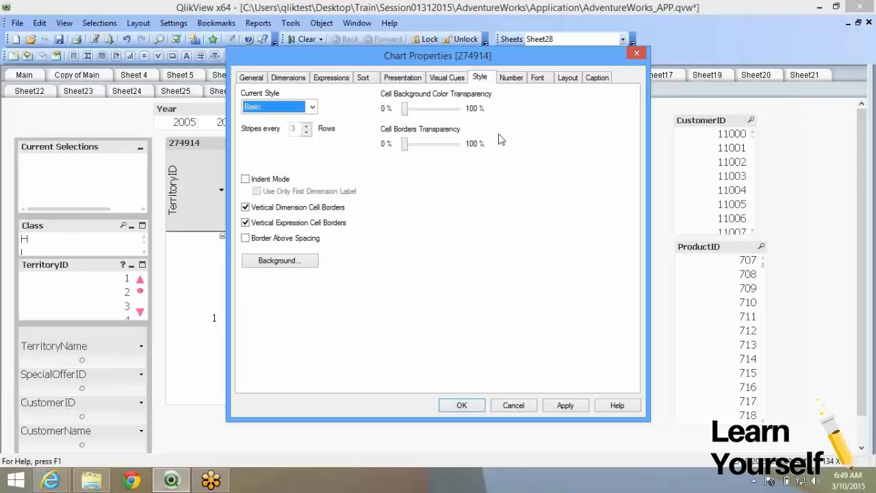
left_click(511, 81)
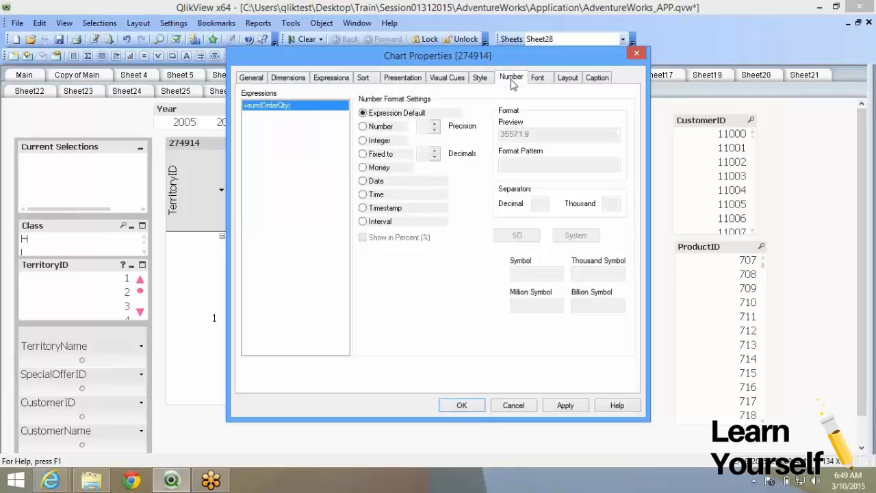
left_click(364, 79)
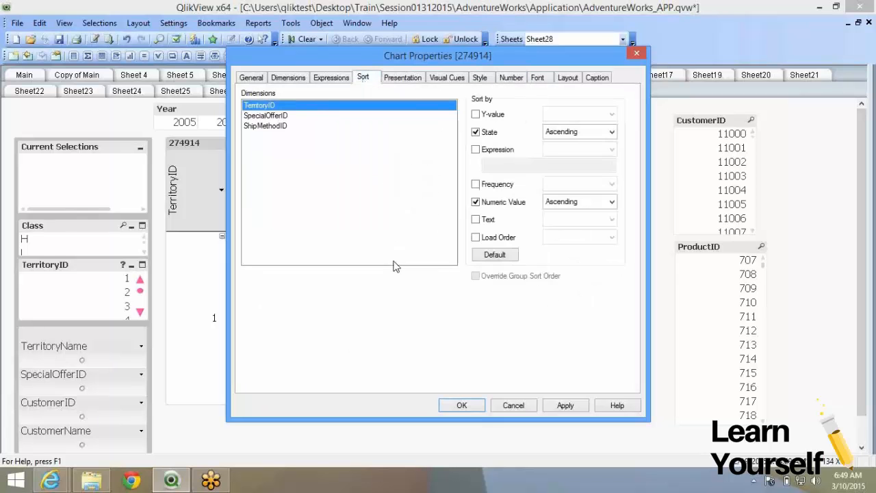
left_click(462, 405)
Step: Duplicate the =sum(OrderQty) expression in the pivot table by copying and pasting it
right_click(377, 181)
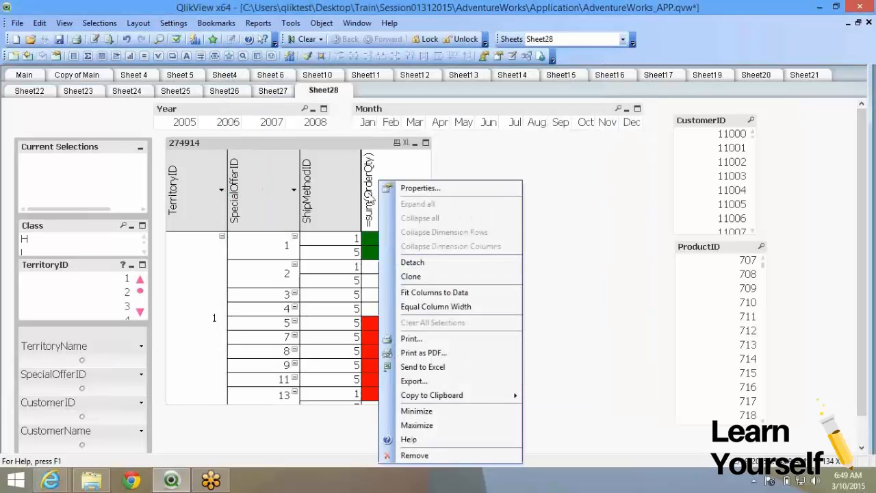
left_click(391, 187)
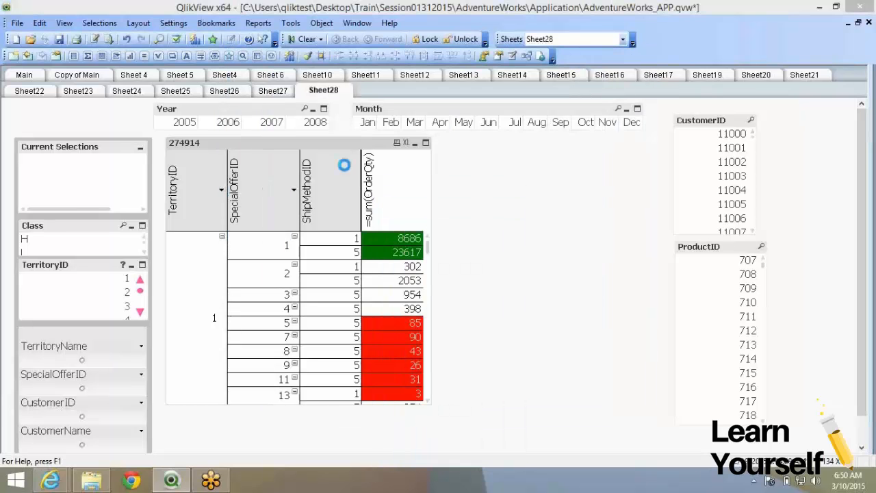
left_click(331, 77)
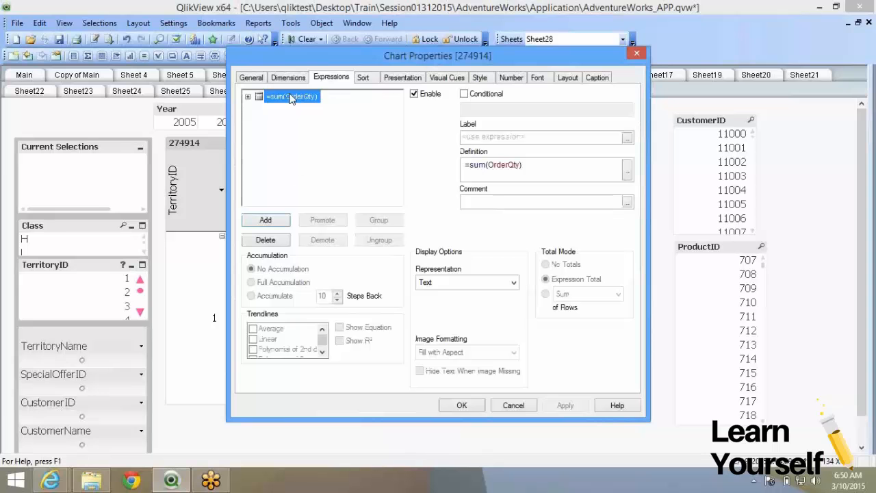
right_click(290, 98)
left_click(319, 143)
right_click(290, 143)
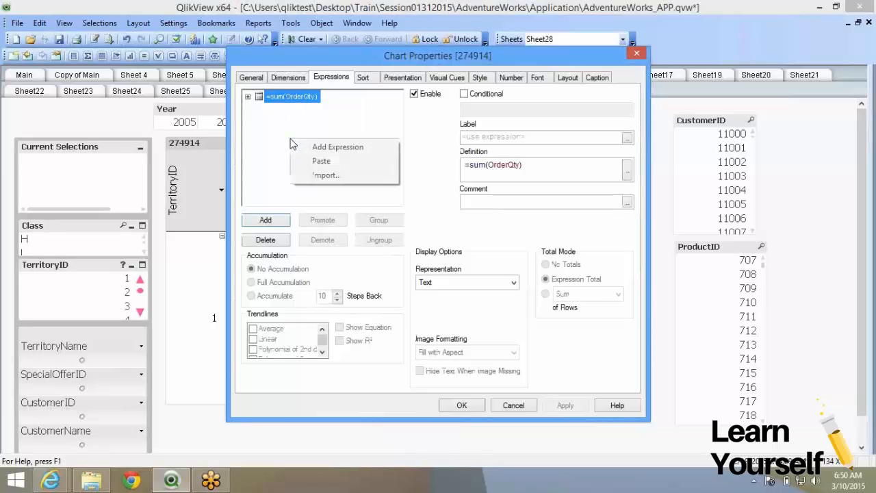
left_click(307, 162)
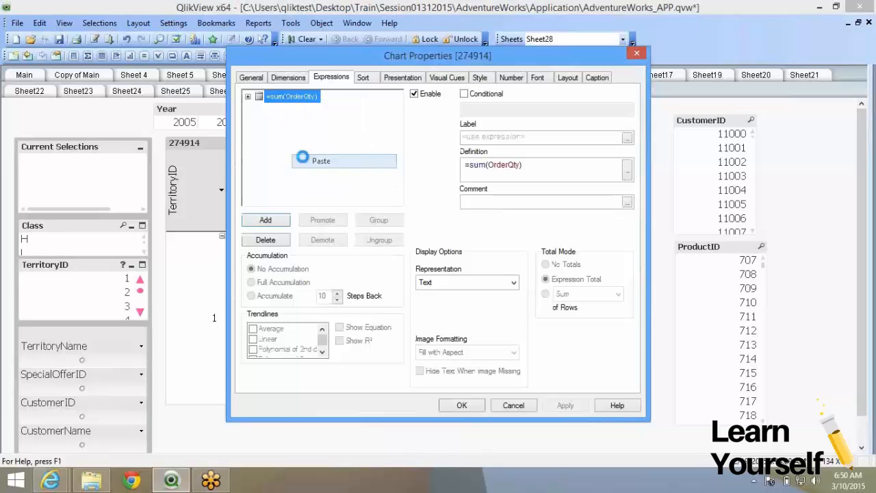
Step: Change the pivot table's first expression to =sum({<Year = >}OrderQty) and confirm the chart properties
left_click(293, 98)
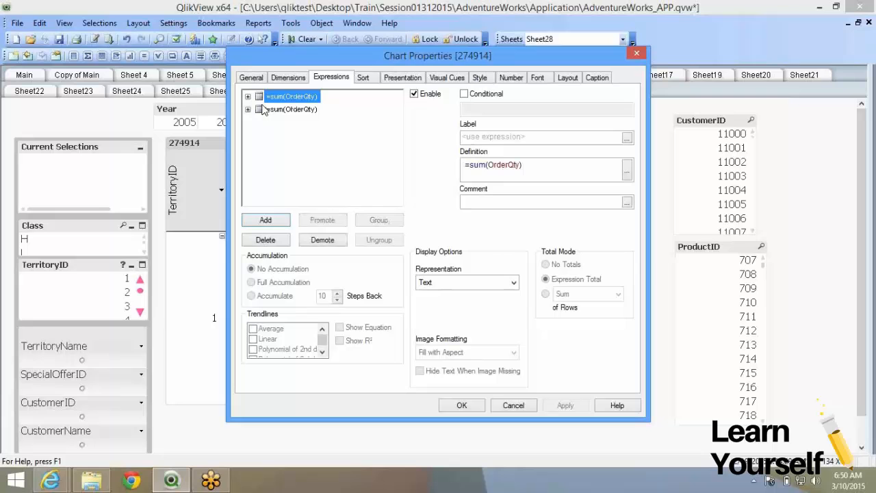
left_click(489, 167)
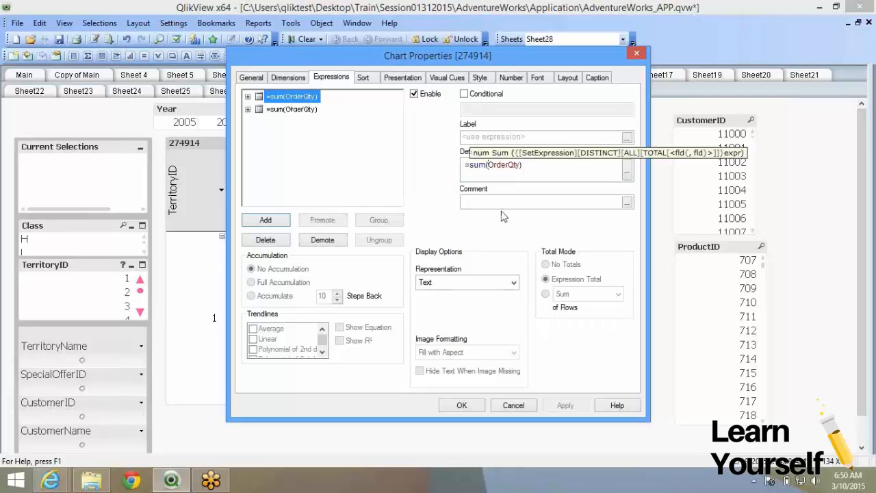
type("{}")
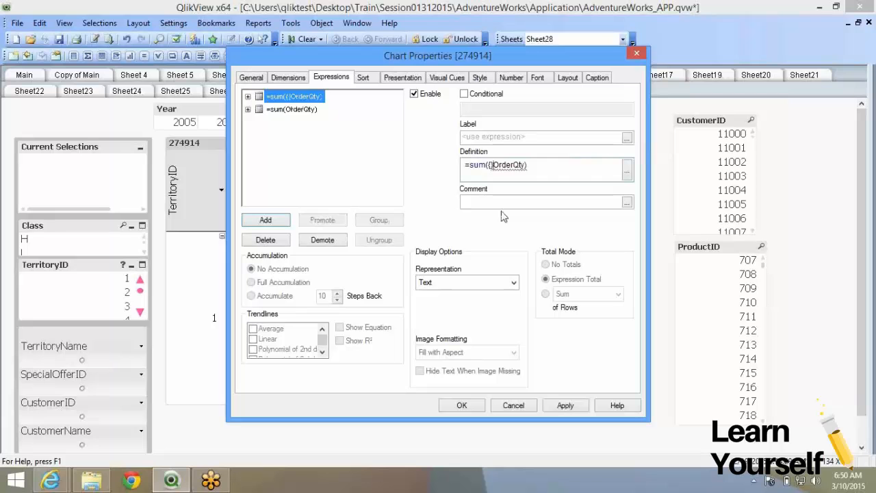
type("<>")
key("Left")
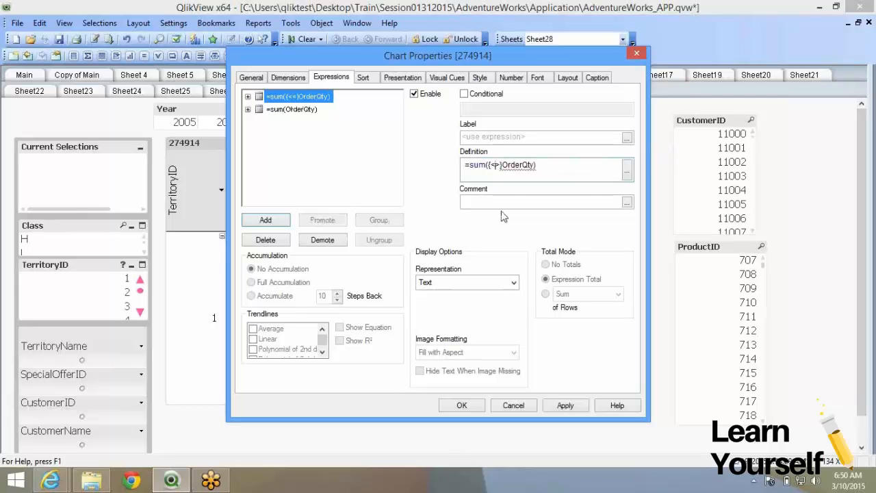
type("Year =")
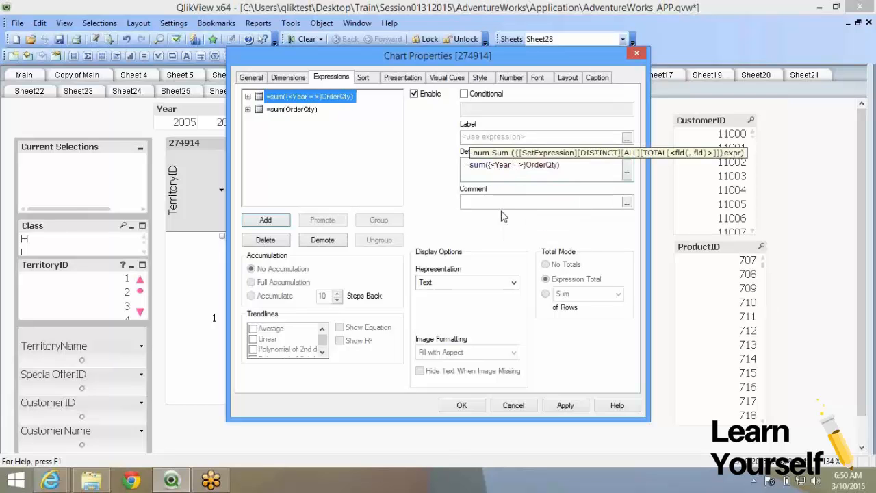
left_click(463, 405)
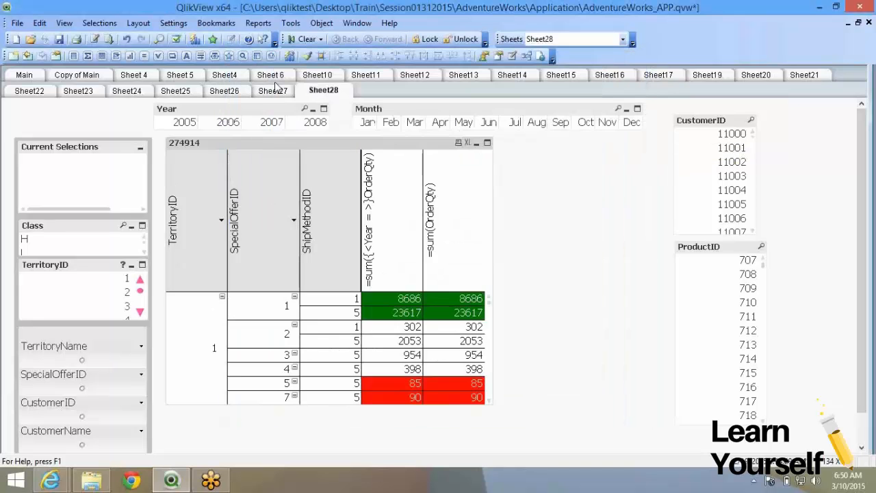
Step: Copy the Sum expression, without its label text, from the "2008 - Current Year" text object on Sheet11
left_click(275, 76)
left_click(228, 75)
left_click(169, 76)
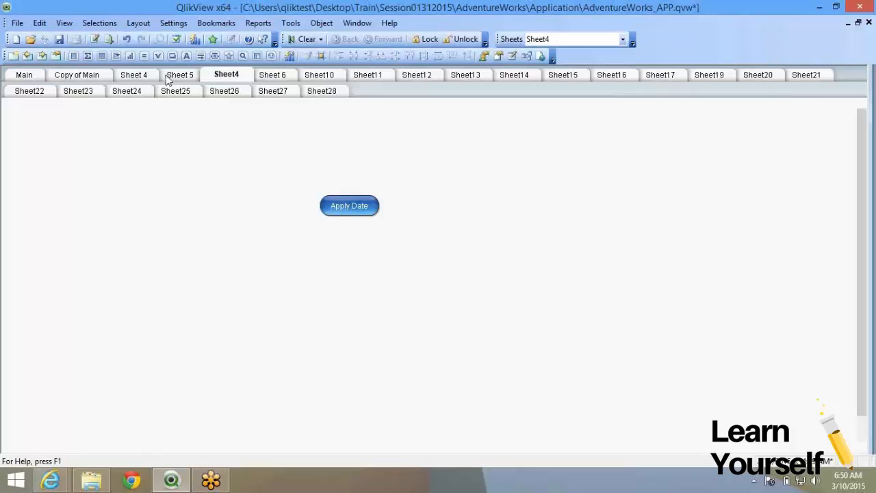
left_click(146, 76)
left_click(441, 73)
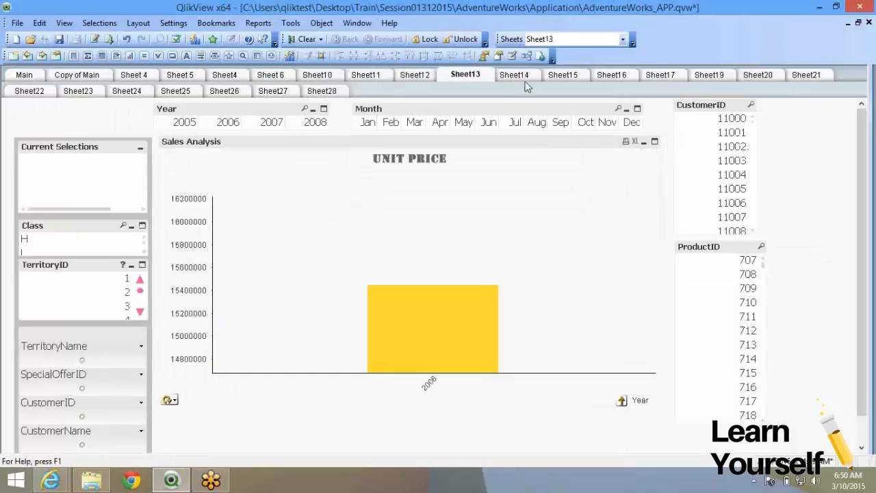
left_click(356, 79)
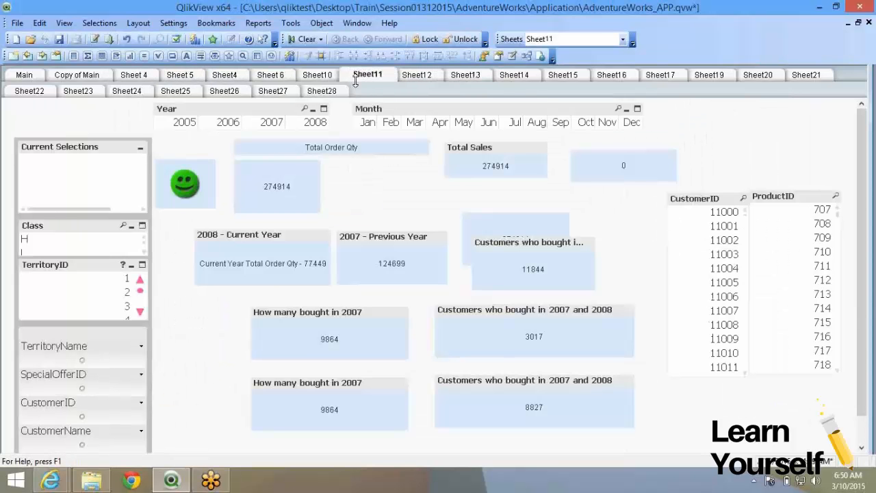
right_click(258, 259)
left_click(198, 312)
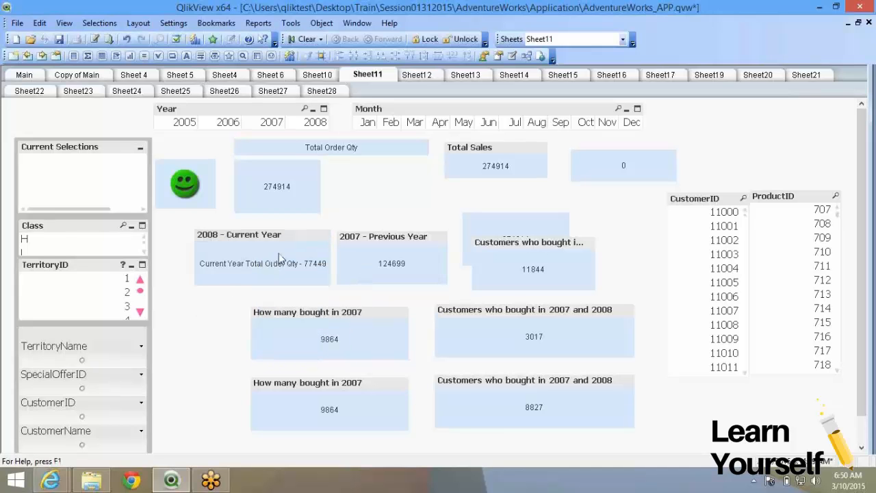
left_click(277, 264)
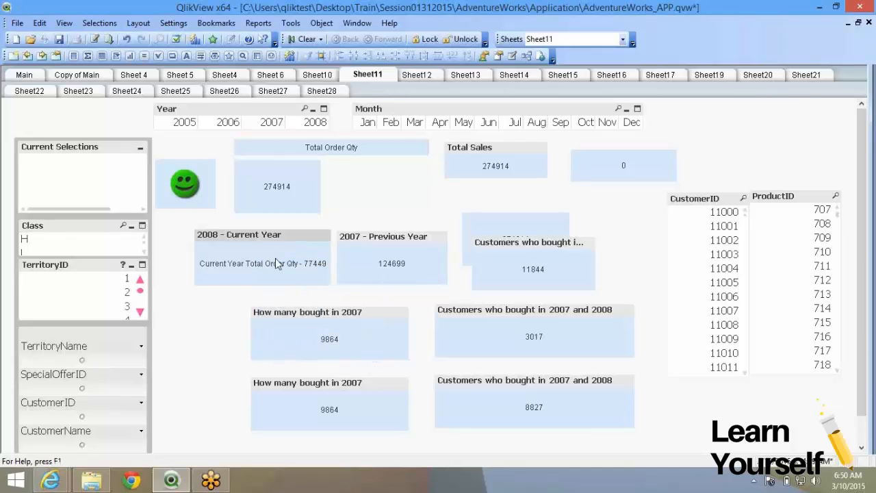
double_click(277, 264)
left_click_drag(373, 136, 559, 141)
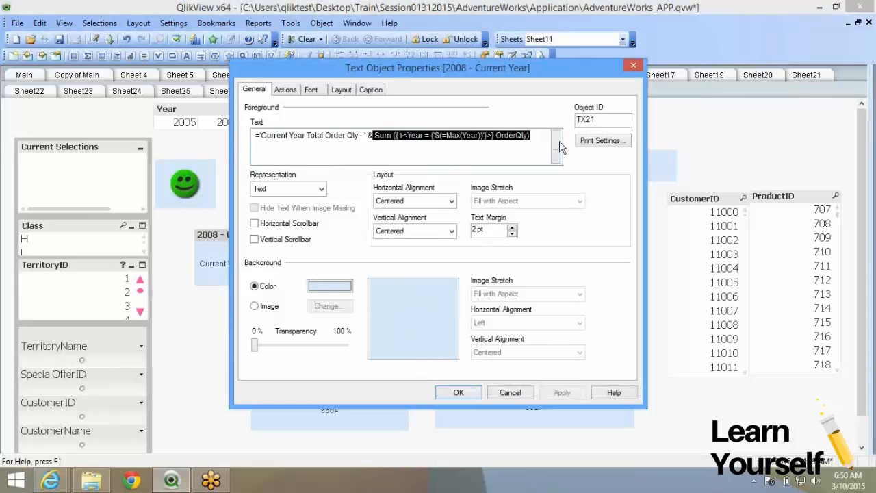
left_click(459, 393)
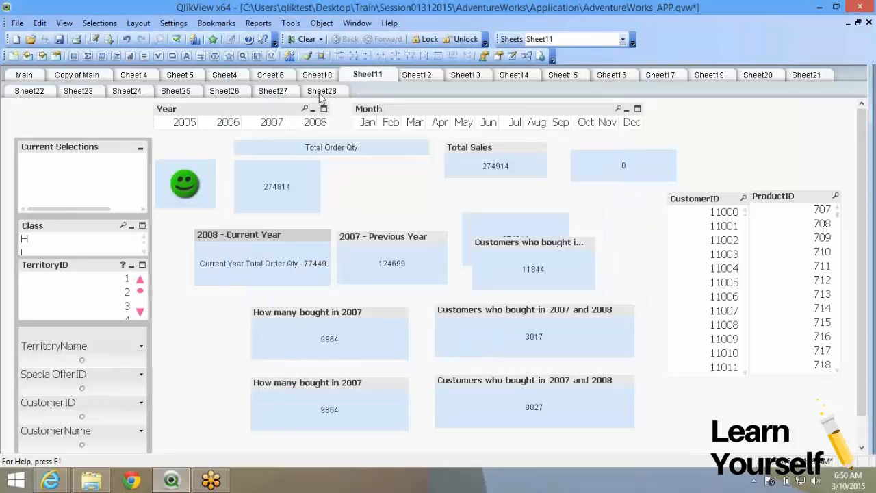
Step: Replace the first expression of Sheet28's pivot table with the copied Sum ({1<Year = {'$(=Max(Year))'}>} OrderQty)
left_click(320, 92)
right_click(391, 248)
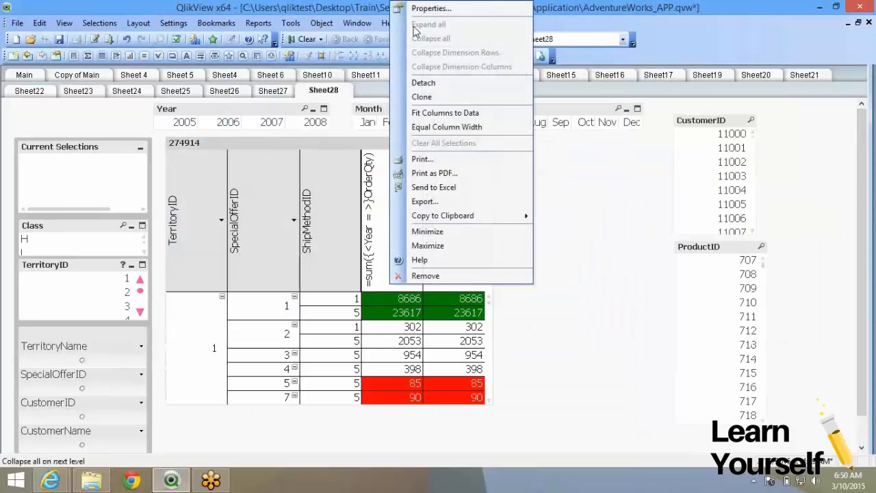
left_click(414, 9)
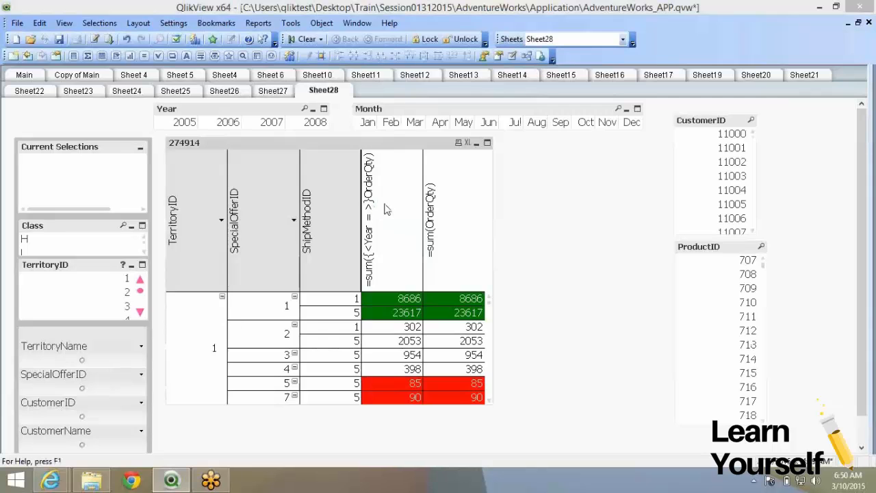
key("ctrl+v")
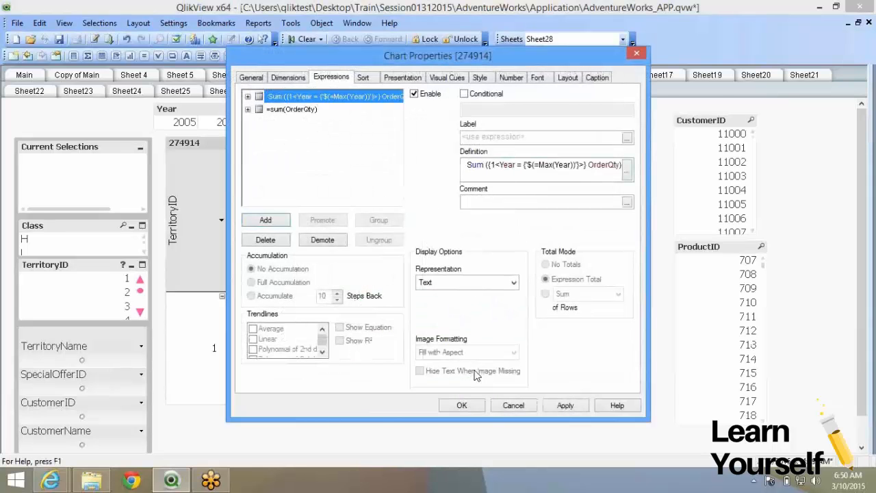
left_click(462, 405)
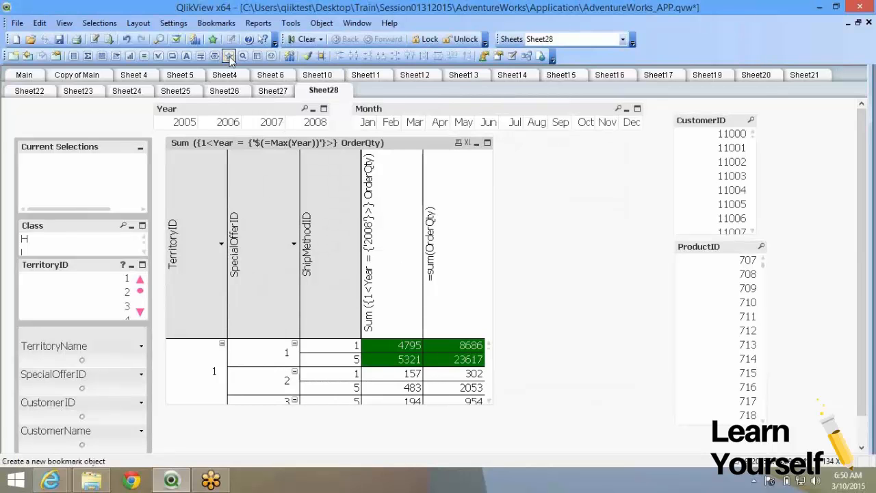
Step: Copy the full Sum expression using vPreviousYear from the "2007 - Previous Year" text object on Sheet10
left_click(323, 77)
right_click(389, 246)
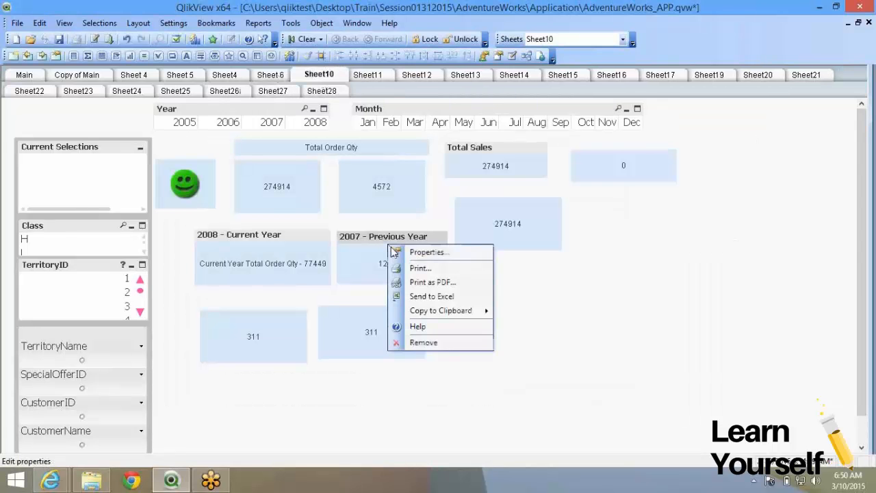
left_click(394, 252)
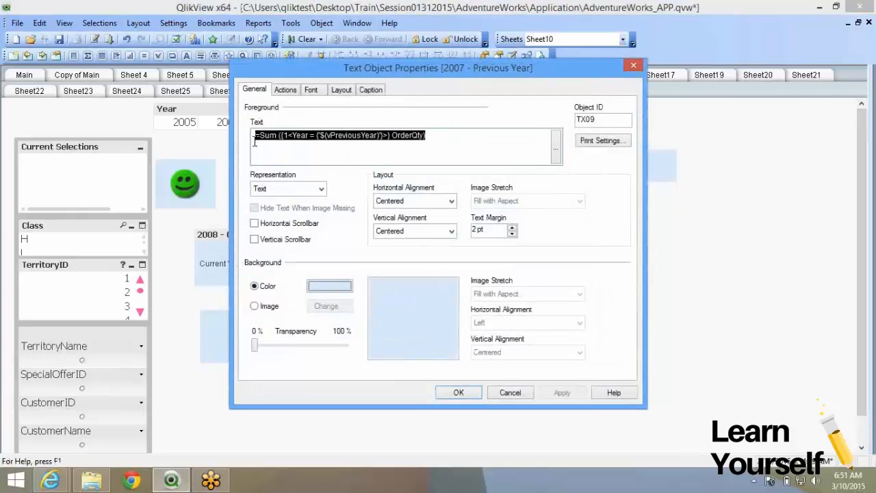
left_click(450, 397)
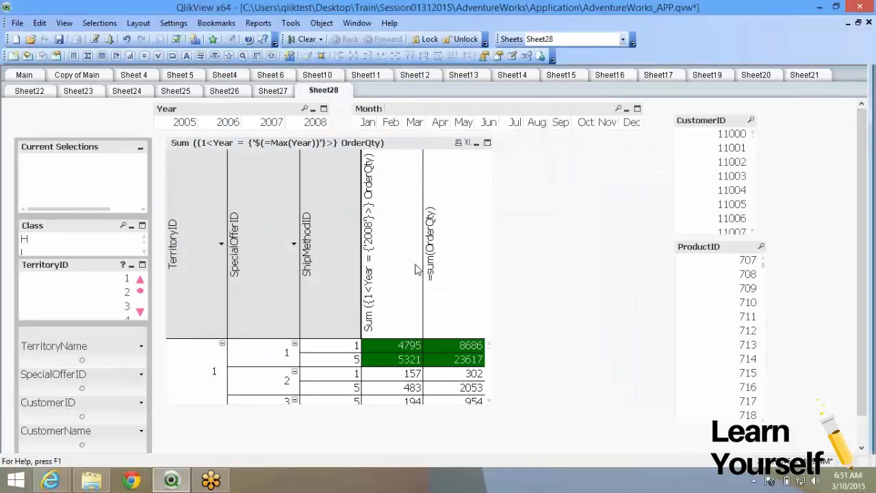
Step: Replace the pivot table's second expression with the copied =Sum ({1<Year = {'$(vPreviousYear)'}>} OrderQty)
right_click(415, 265)
left_click(463, 9)
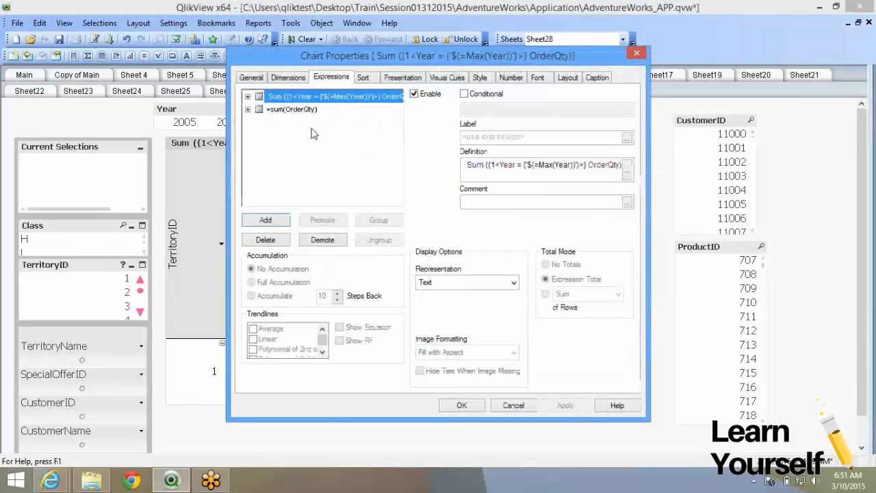
left_click(295, 110)
left_click(548, 175)
key("ctrl+a")
type("=Sum ({1<Year = {'$(vPreviousYear)'}>} OrderQty)")
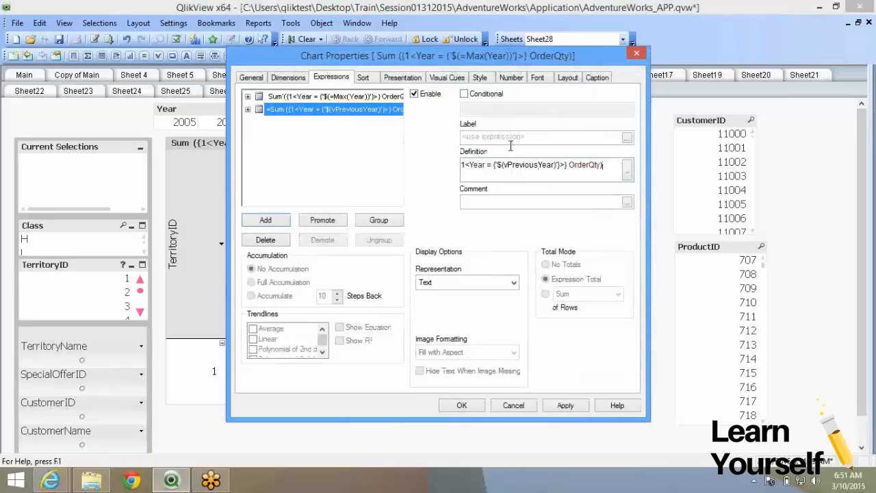
Step: Label the second expression "Previous Year" and the first "Current Year", and confirm the chart properties
left_click(510, 138)
type("Previou")
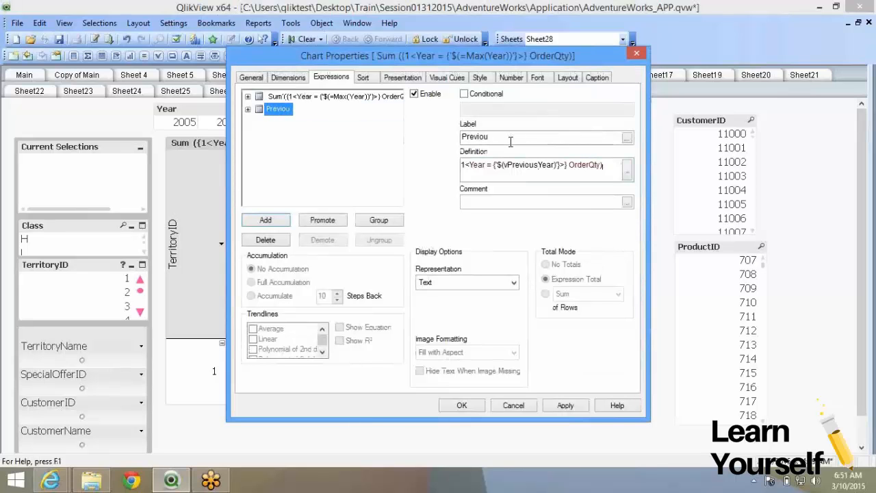
type("s Year")
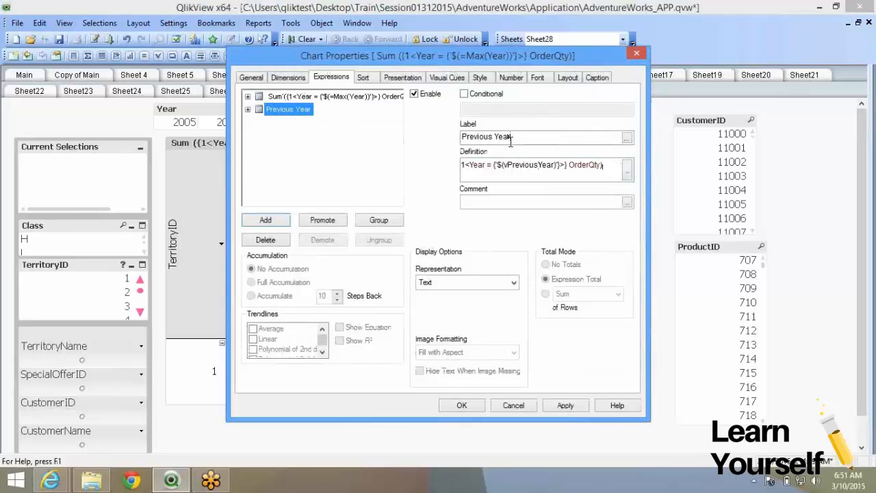
left_click(326, 98)
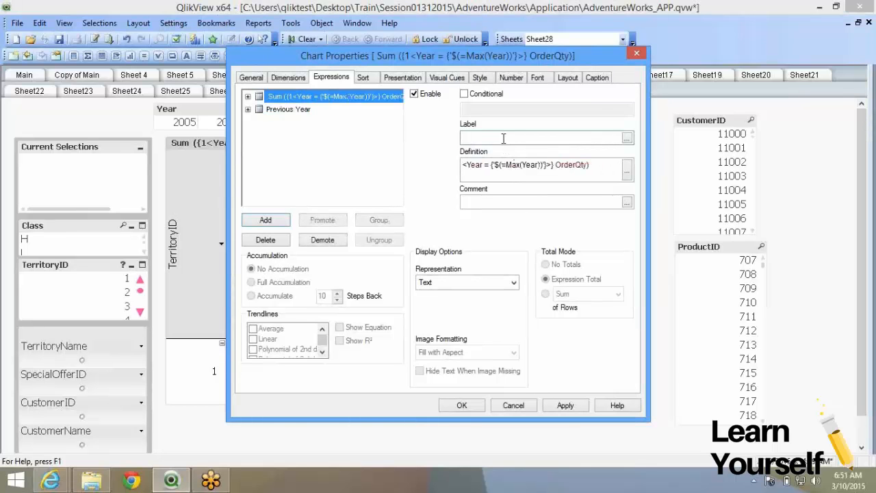
left_click(503, 137)
type("Current Year")
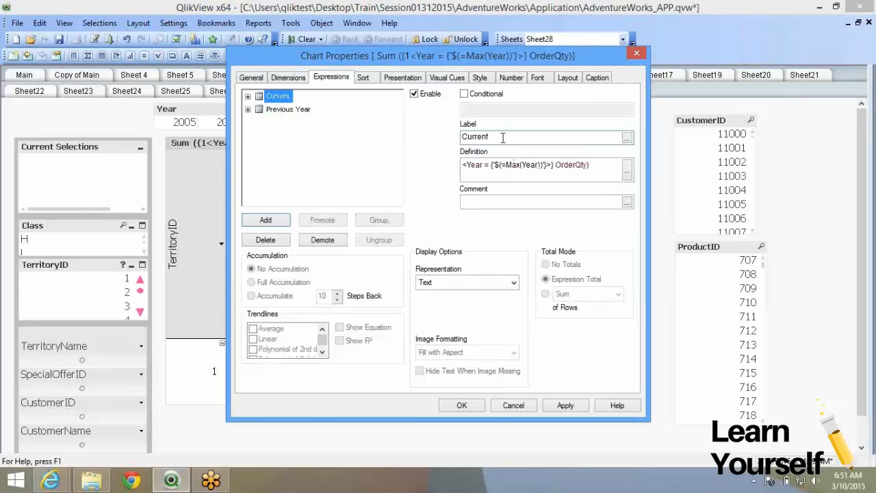
left_click(462, 405)
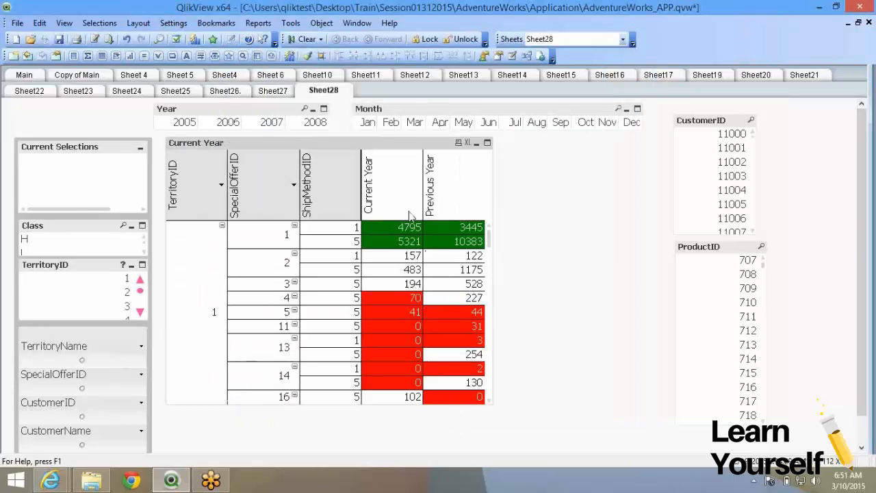
Step: Add a third expression to the pivot table and insert the suggested Current Year expression name into it
right_click(410, 181)
left_click(438, 188)
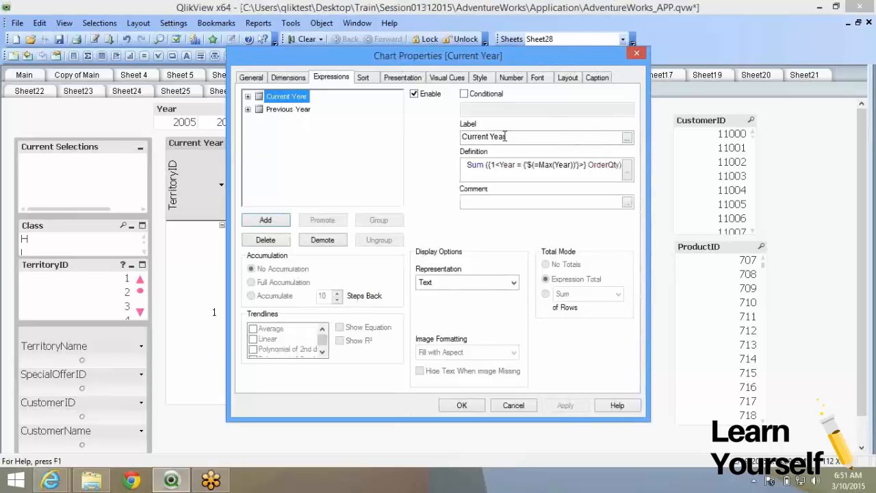
left_click_drag(504, 137, 449, 147)
left_click(282, 109)
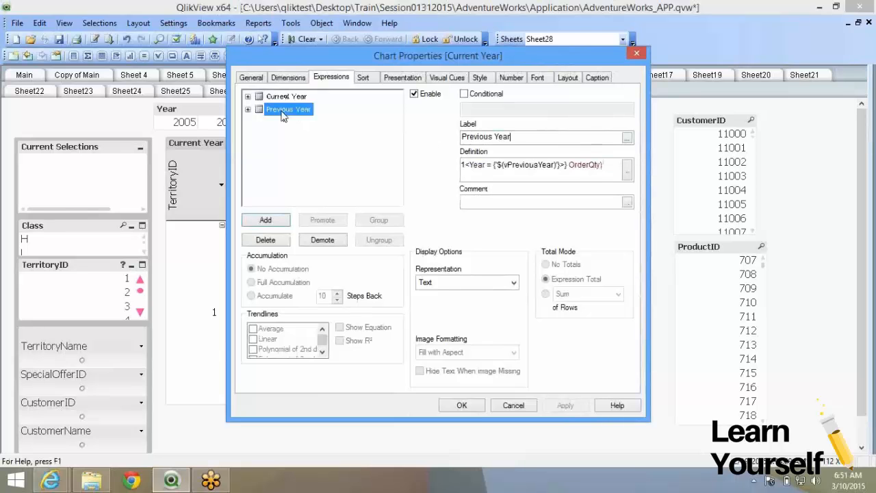
left_click(256, 221)
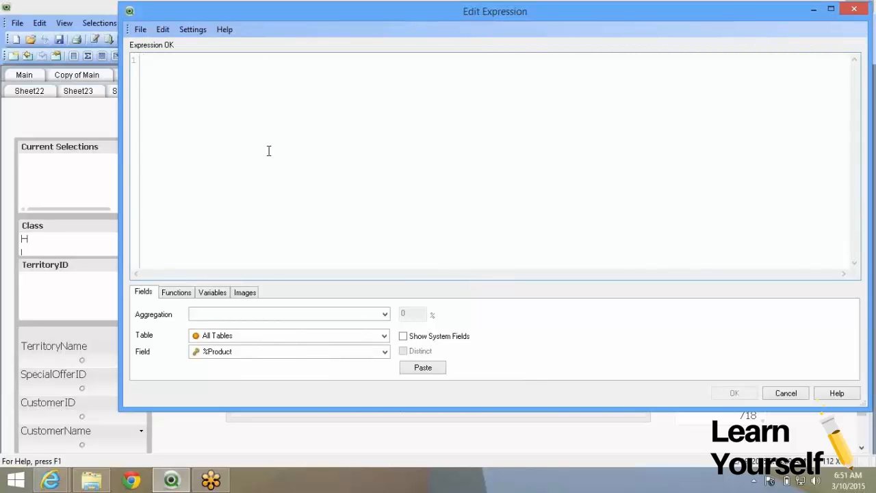
type("c")
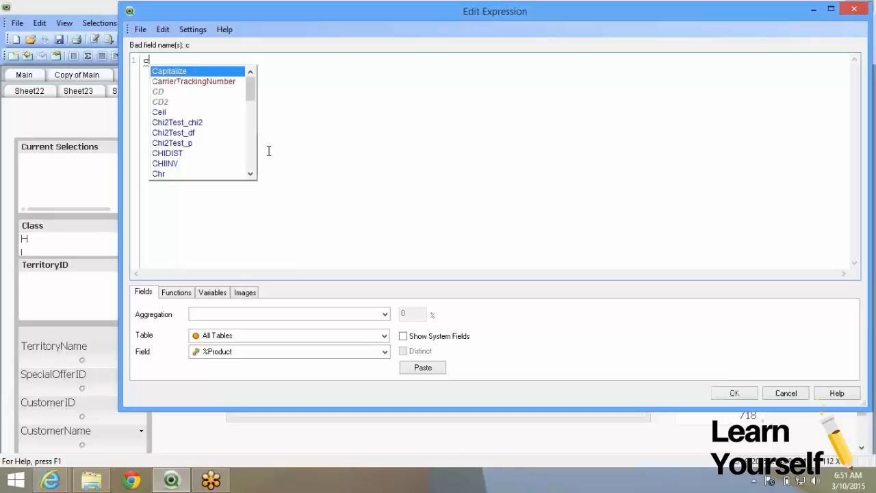
type("u")
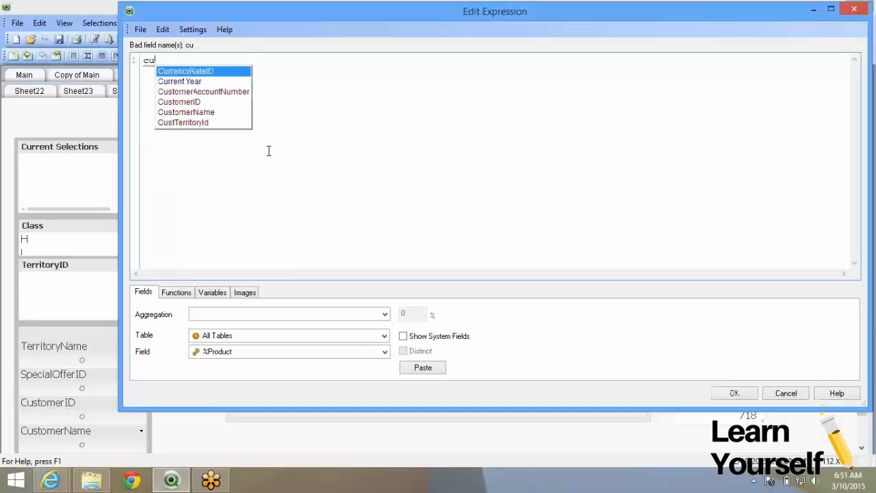
key("Down")
key("Down")
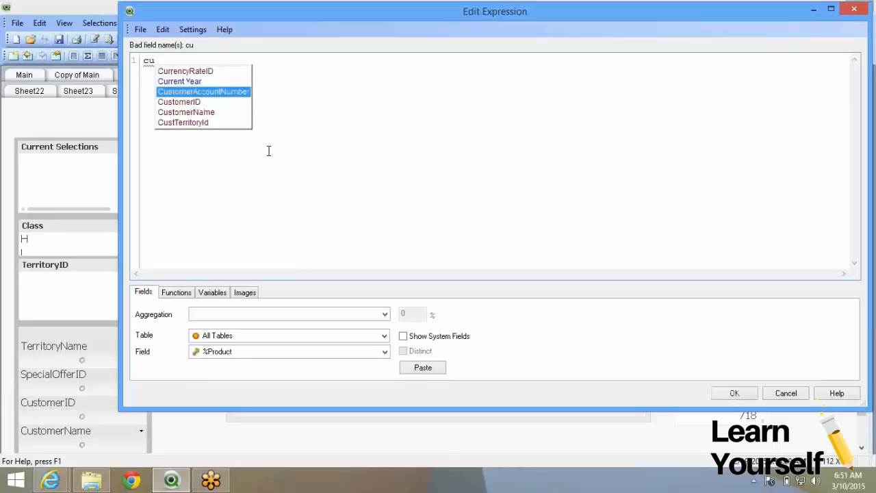
key("Down")
key("Down")
key("Down")
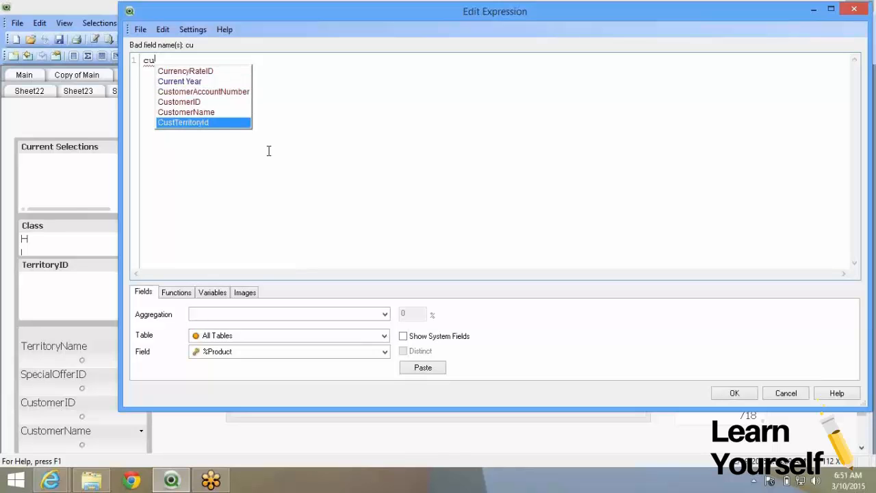
key("Up")
key("Up")
key("Up")
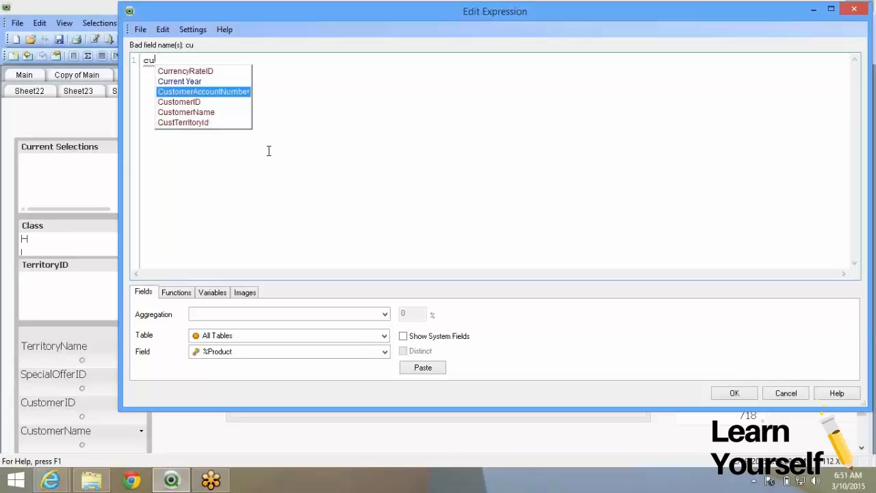
key("Up")
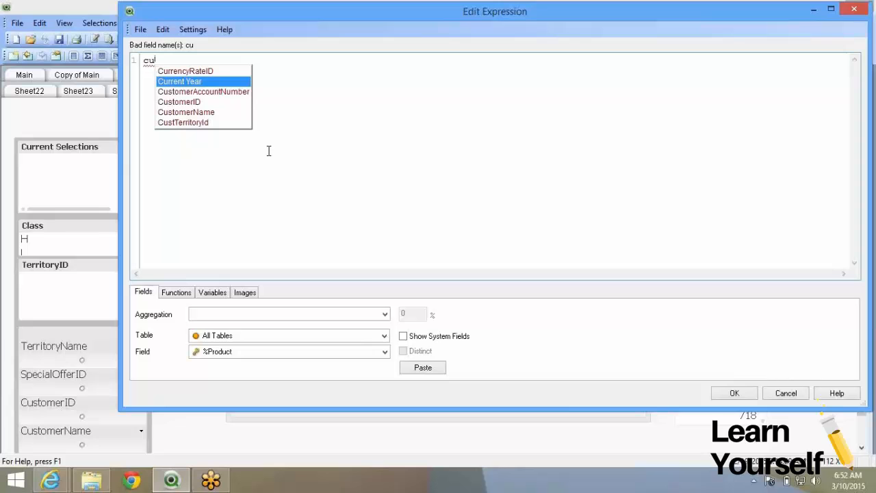
key("Down")
key("Down")
key("Up")
key("Up")
key("Return")
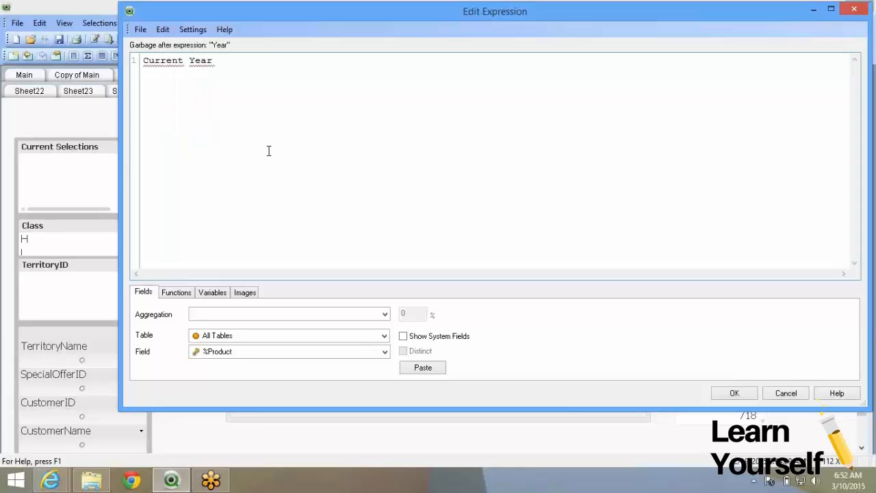
Step: Complete the new expression as =[Current Year]-[Previous Year] and confirm it
type("]")
key("Home")
type("[")
key("Home")
type("=")
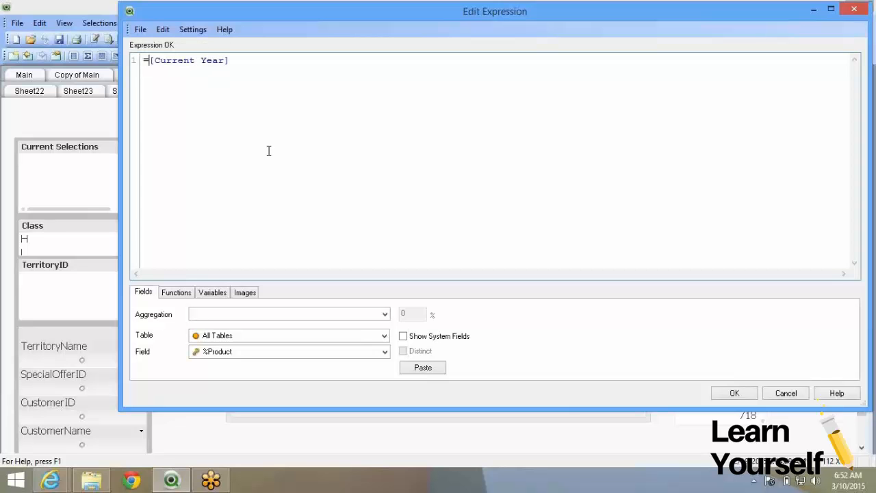
key("End")
type("-pre")
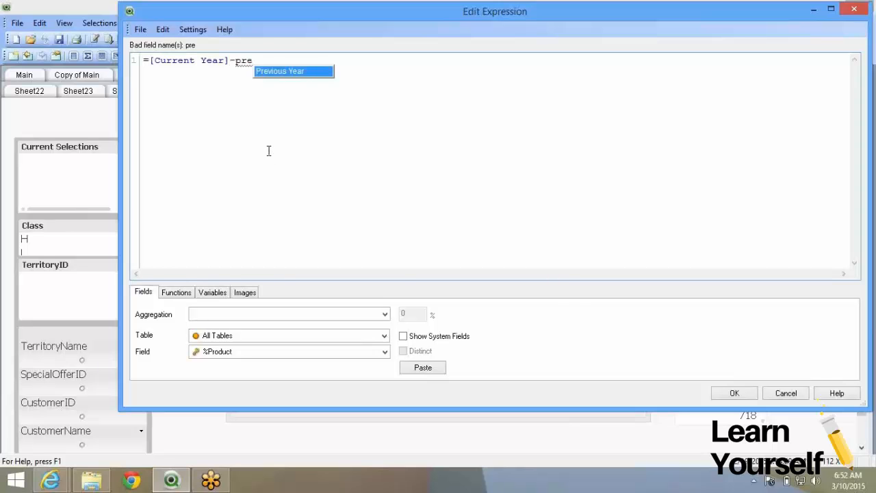
key("Return")
type("[Previous Year")
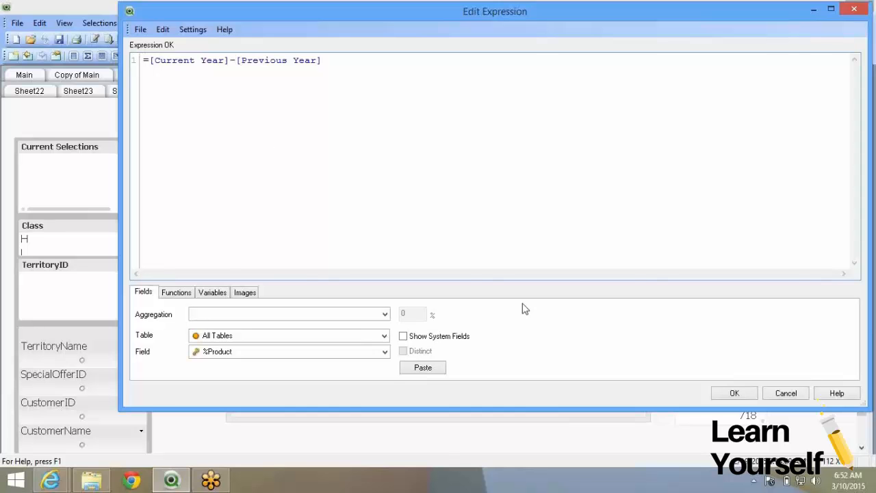
left_click(734, 388)
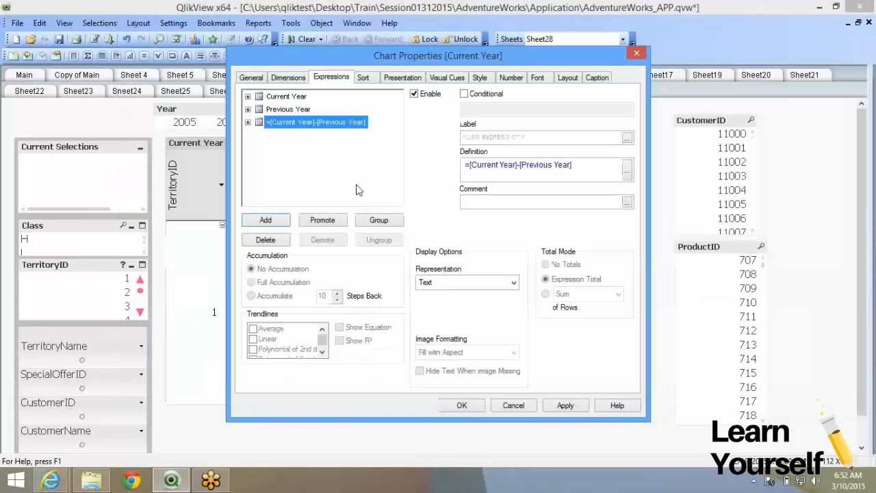
Step: Remove a leading space before Sum in the Current Year expression's definition
left_click(290, 97)
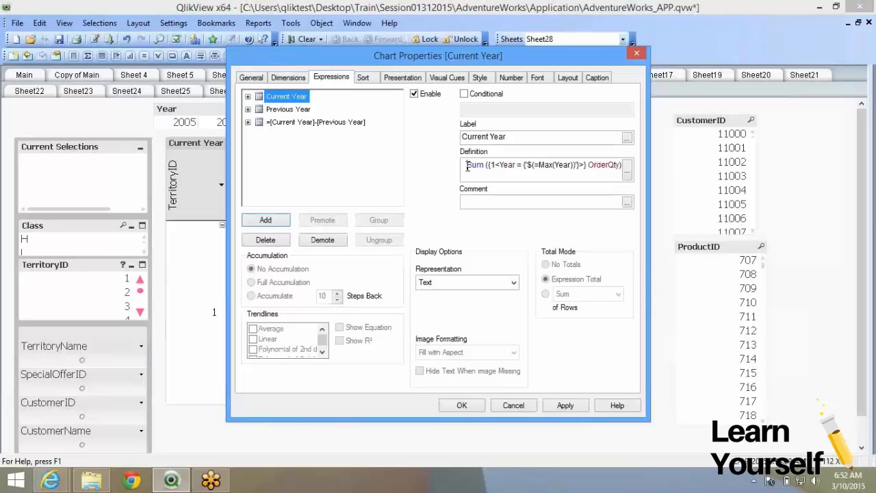
key("BackSpace")
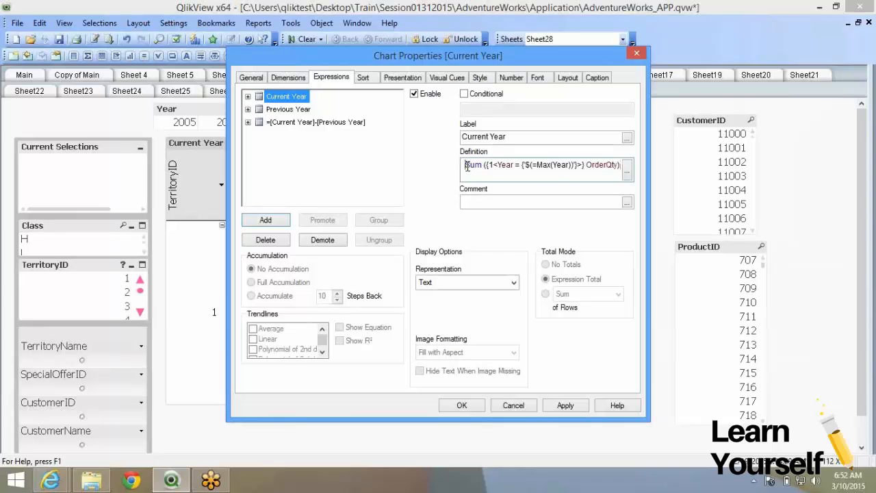
left_click(304, 106)
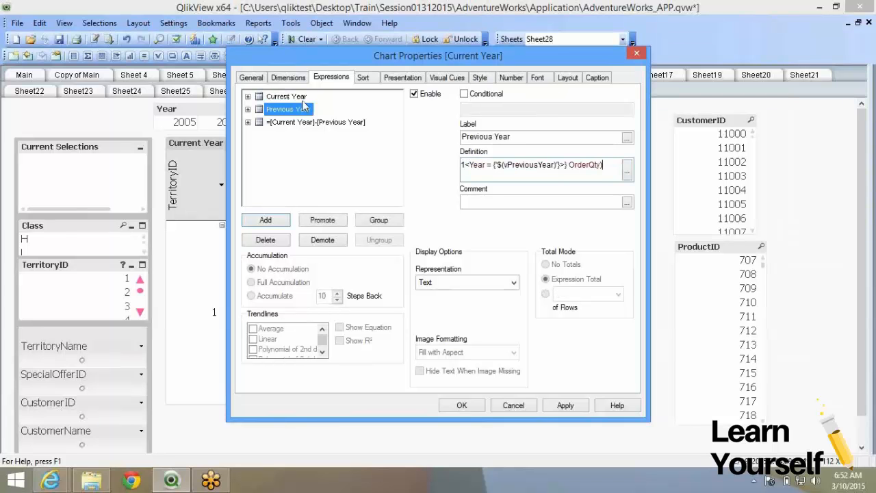
left_click(304, 99)
Step: Label the =[Current Year]-[Previous Year] expression "Variance" and confirm the chart properties
left_click(305, 125)
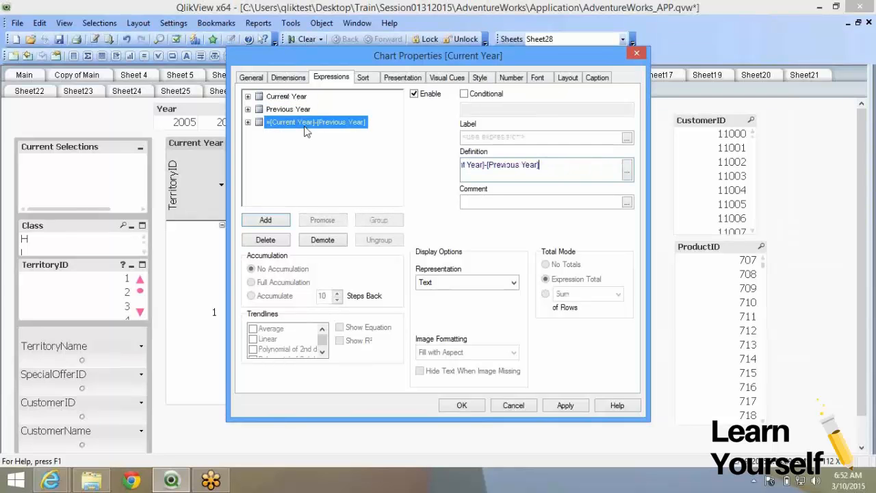
left_click(483, 137)
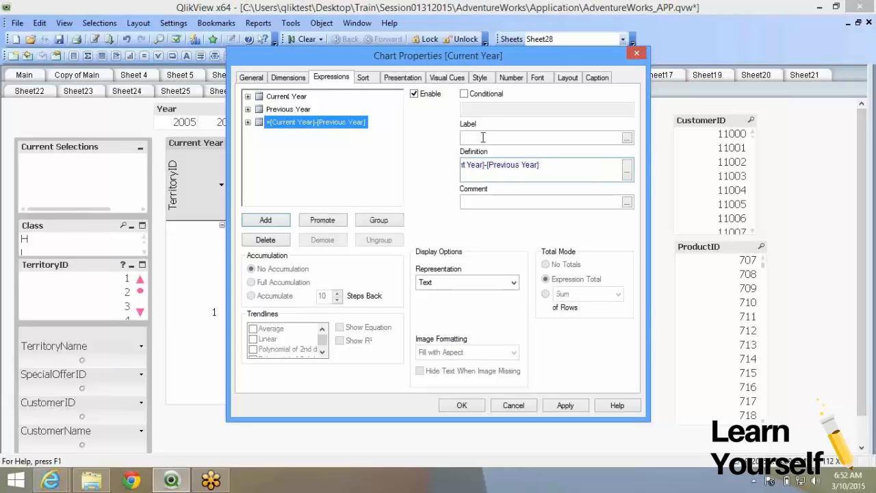
type("Variance")
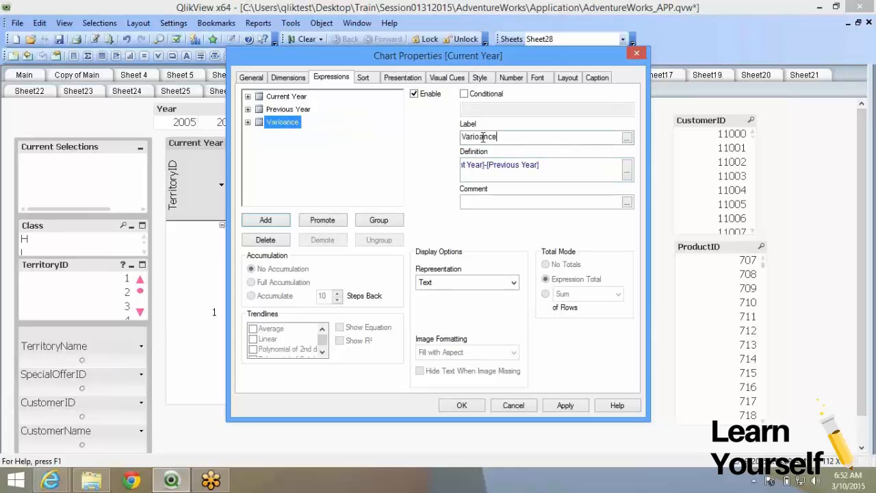
key("BackSpace")
key("BackSpace")
key("BackSpace")
type("nce")
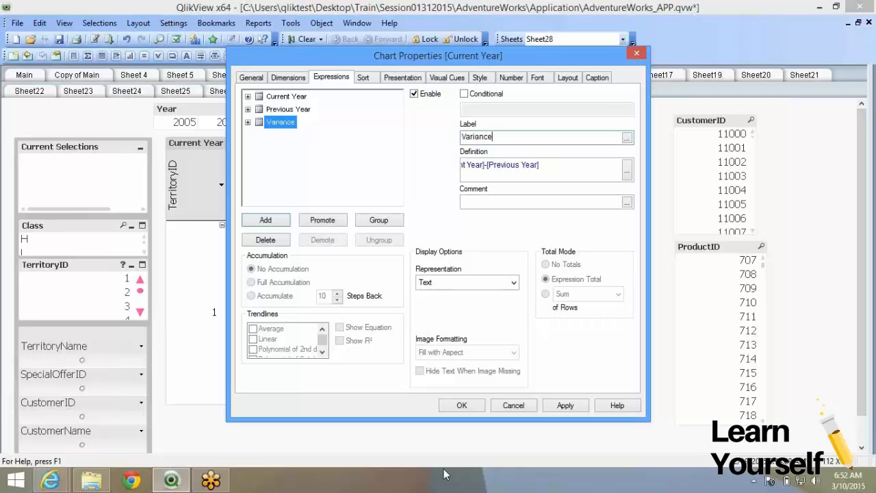
left_click(463, 406)
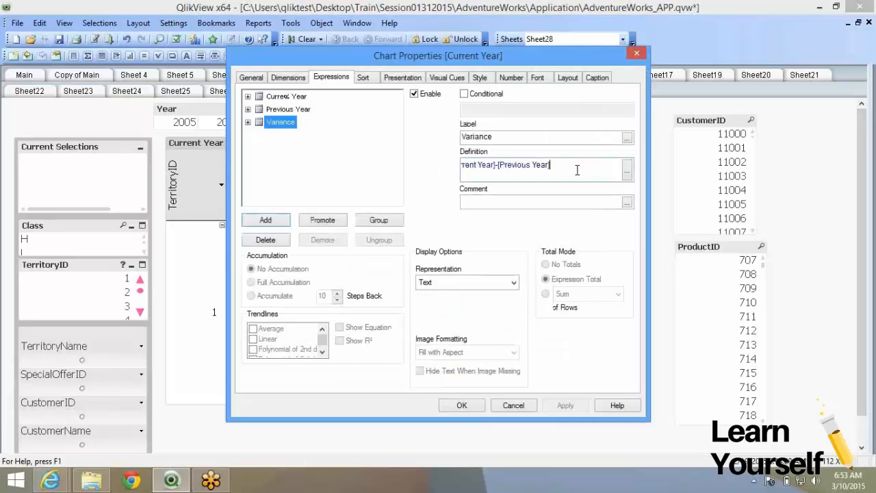
Step: Add a fourth expression to the pivot table and enter ColumnNo(1) as its beginning
key("Home")
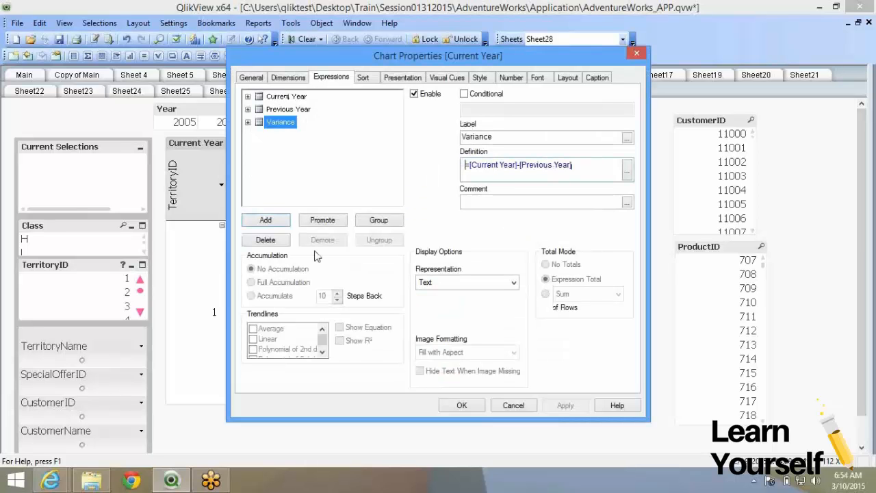
left_click(267, 220)
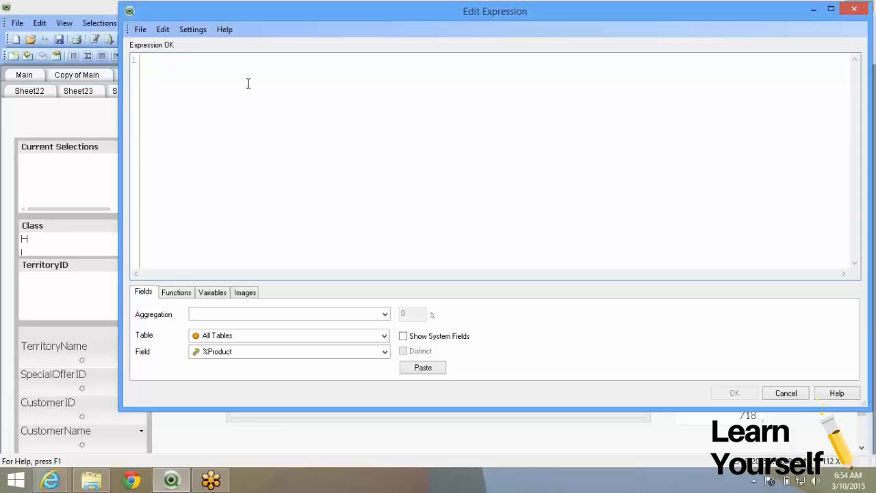
type("col")
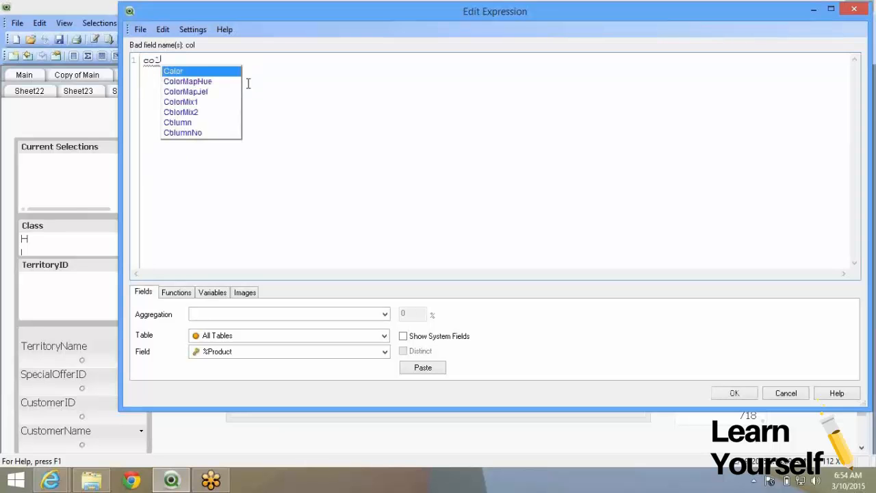
key("Down")
key("Down")
key("Down")
key("Down")
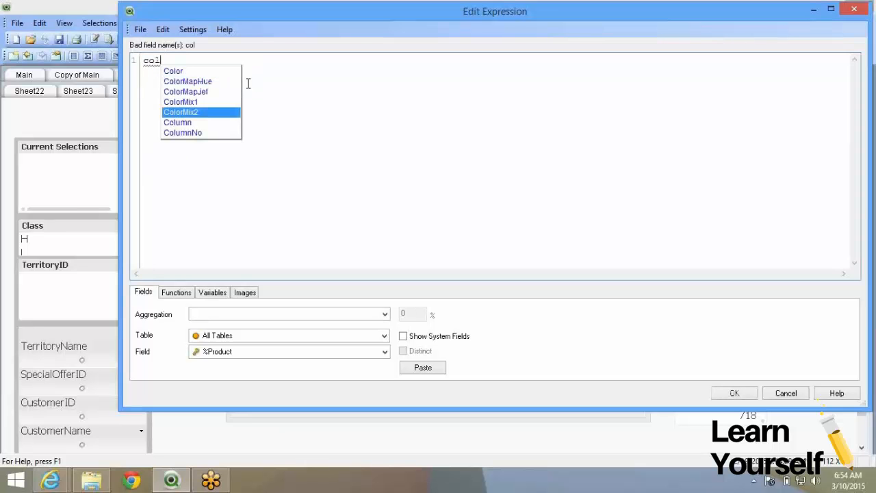
key("Down")
key("Down")
key("Return")
type("(1) -")
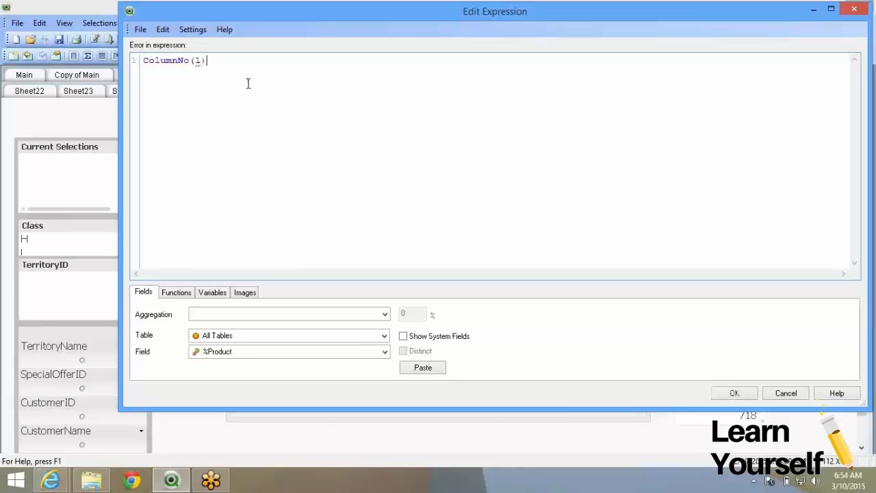
Step: Change the beginning of the new expression from ColumnNo(1) to Column(1) followed by a minus sign
key("BackSpace")
key("BackSpace")
key("BackSpace")
key("BackSpace")
key("BackSpace")
key("BackSpace")
key("BackSpace")
key("BackSpace")
type("(1")
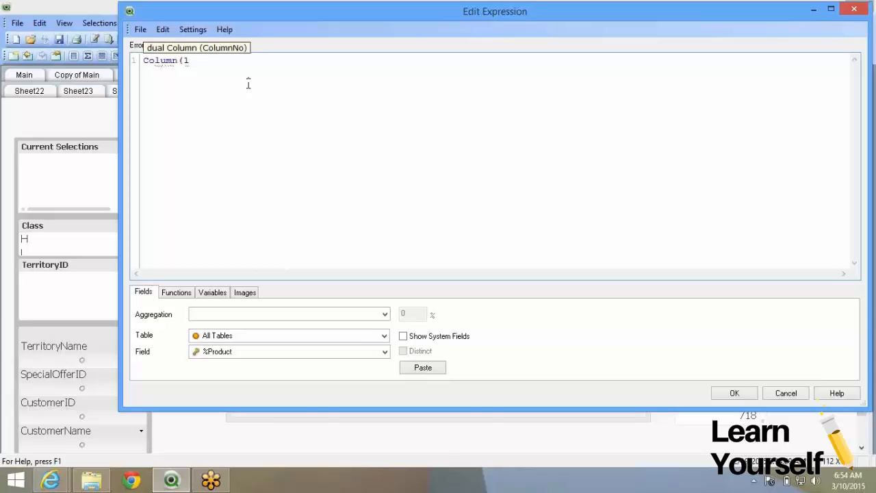
type(") -")
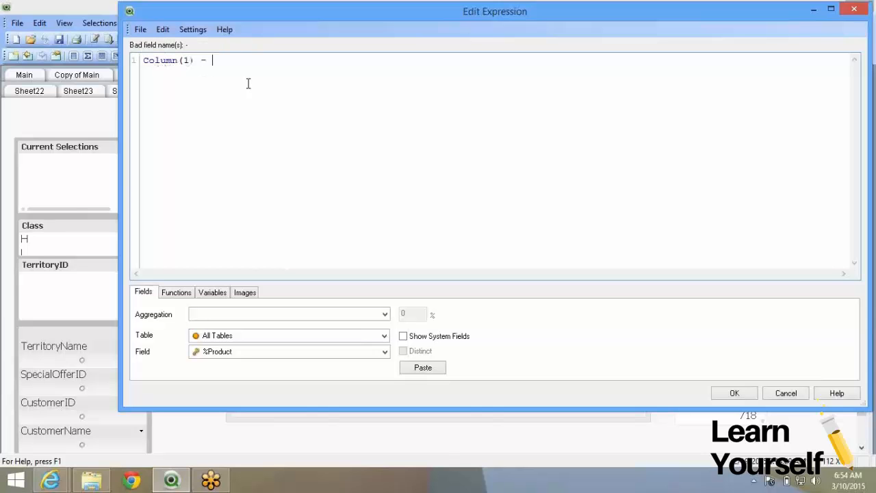
Step: Complete the new expression as Column(1) - Column(2) and confirm it
key("ctrl+a")
key("ctrl+c")
left_click(248, 83)
key("ctrl+v")
key("BackSpace")
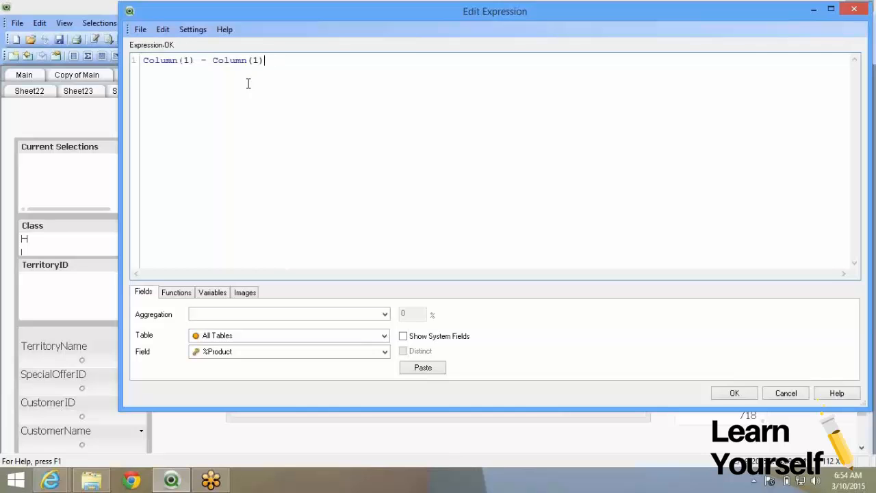
key("Left")
key("BackSpace")
type("2")
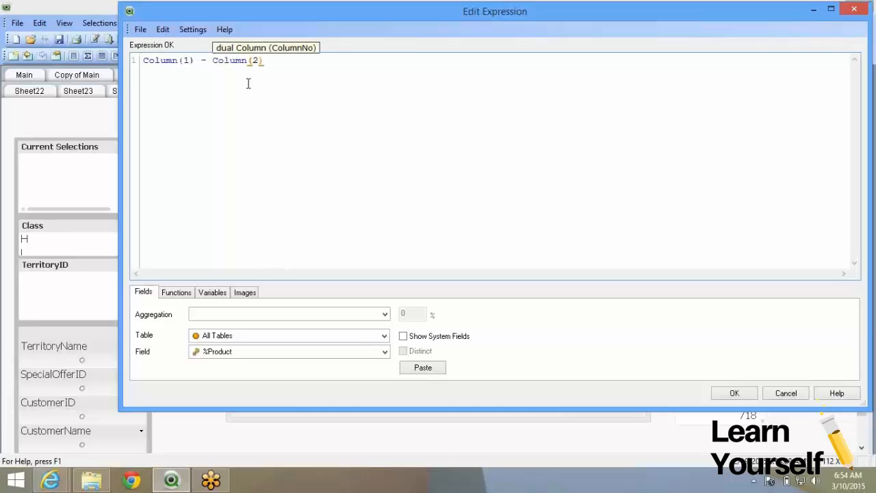
left_click(732, 394)
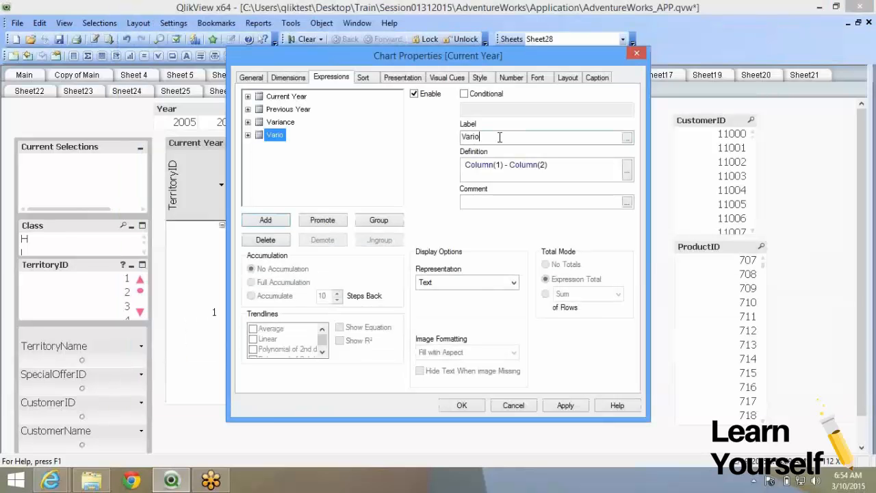
Step: Label the Column(1) - Column(2) expression "Variance2" and confirm the chart properties
key("BackSpace")
type("ance2")
left_click(457, 405)
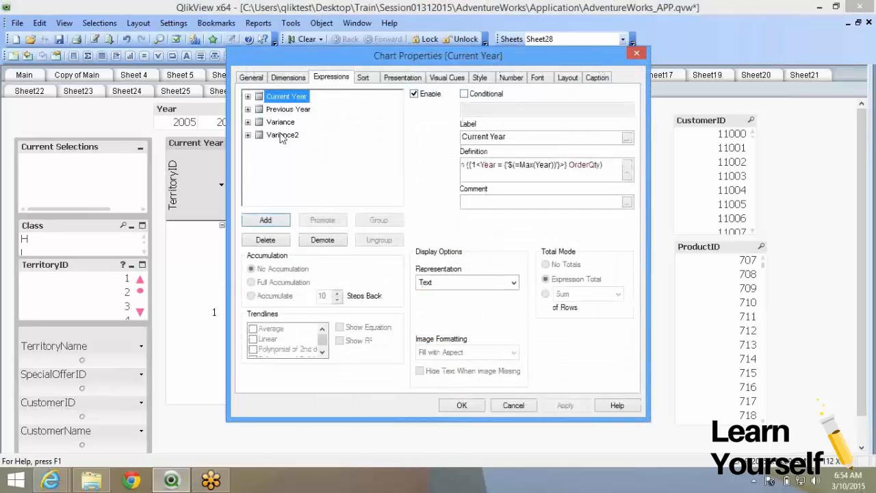
Step: Put an equals sign in front of the Variance2 definition in the chart properties, making it =Column(1) - Column(2)
left_click(282, 134)
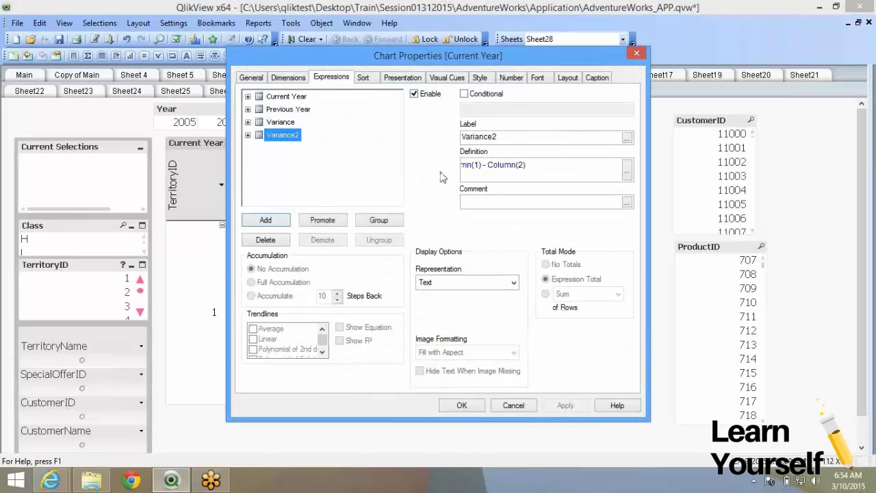
left_click(552, 164)
key("Home")
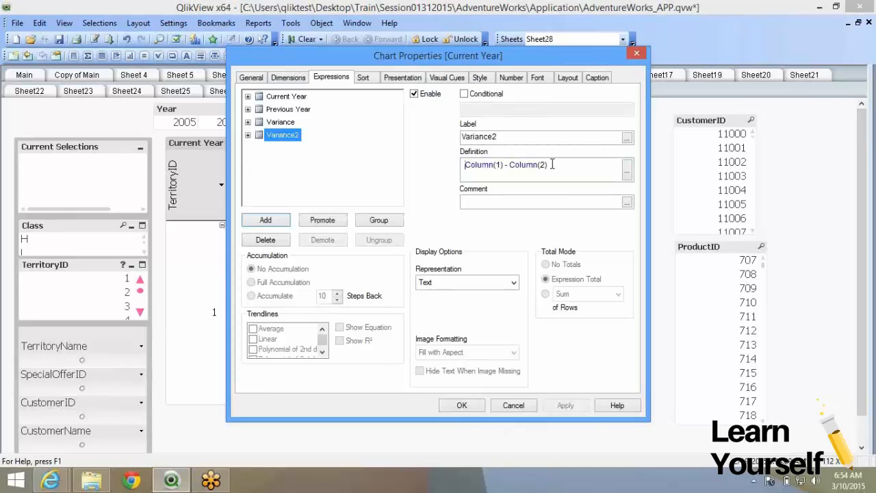
type("=")
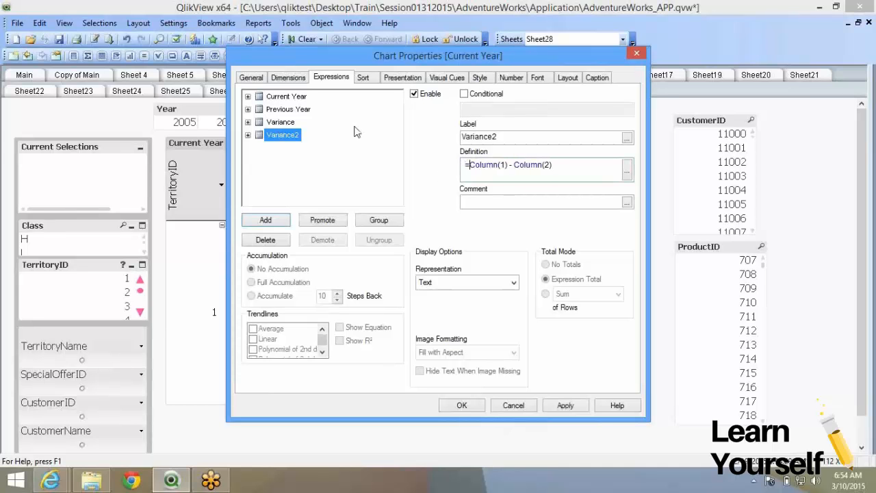
Step: Review the definitions of Variance, Variance2, Current Year and Previous Year, and confirm the chart properties
left_click(279, 122)
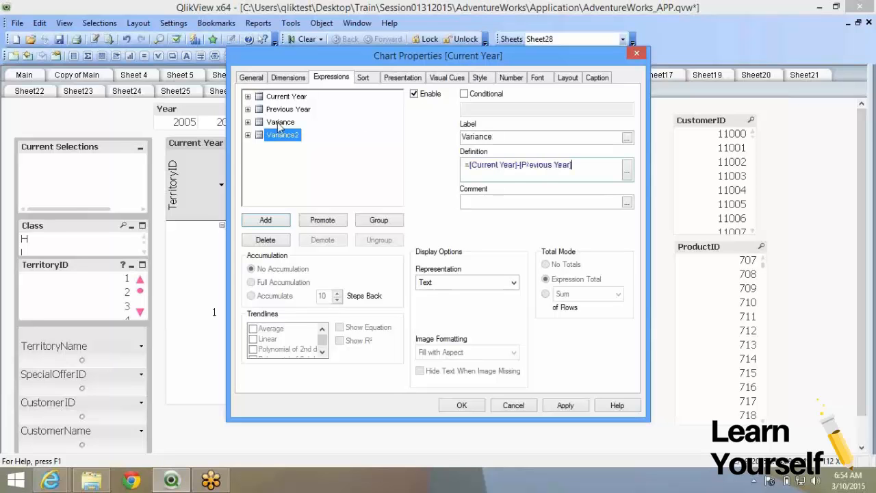
left_click(285, 130)
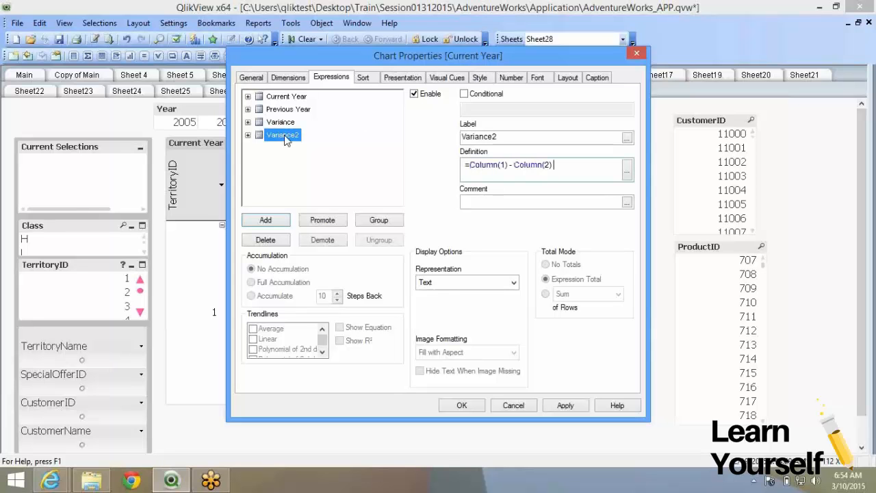
left_click(291, 96)
left_click(306, 109)
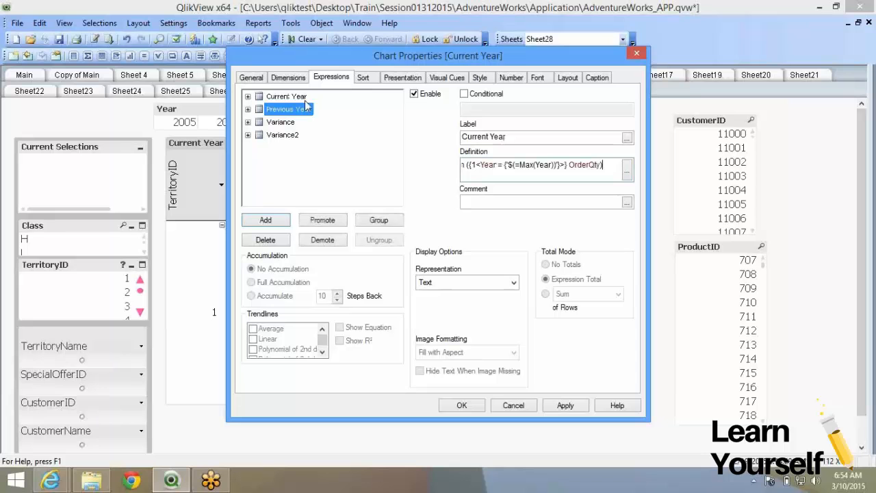
left_click(305, 100)
left_click(305, 110)
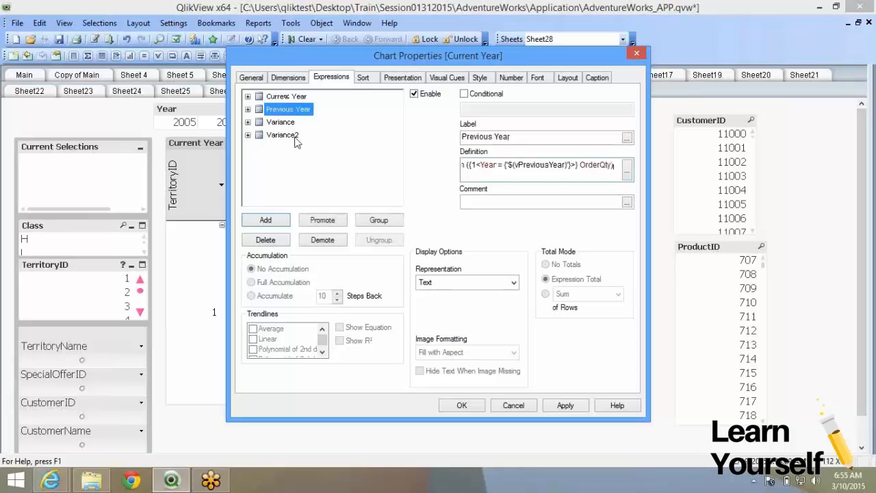
left_click(287, 135)
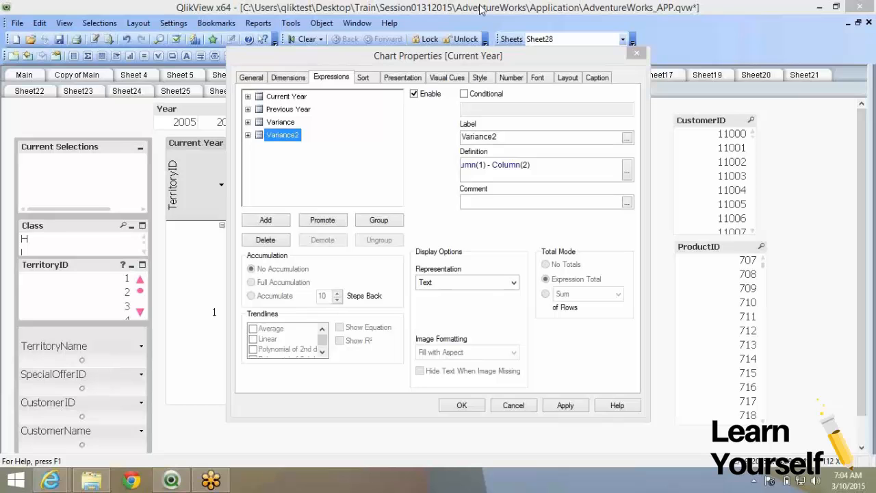
left_click(569, 169)
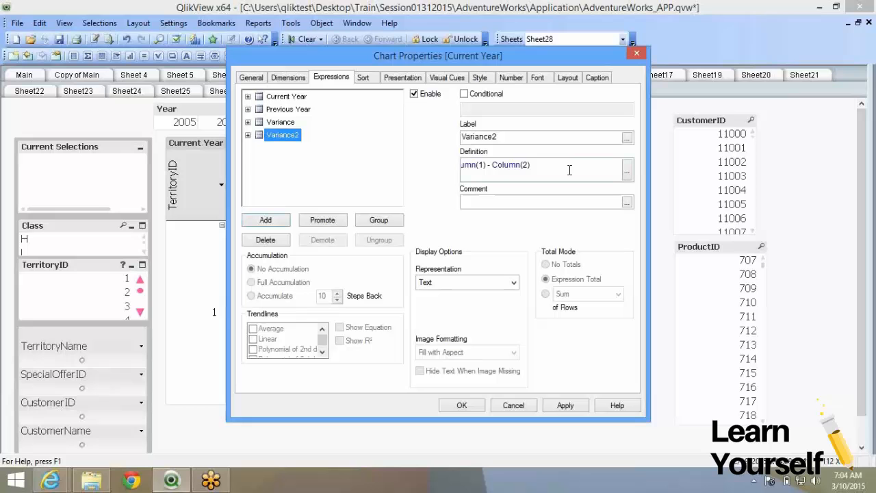
left_click(288, 97)
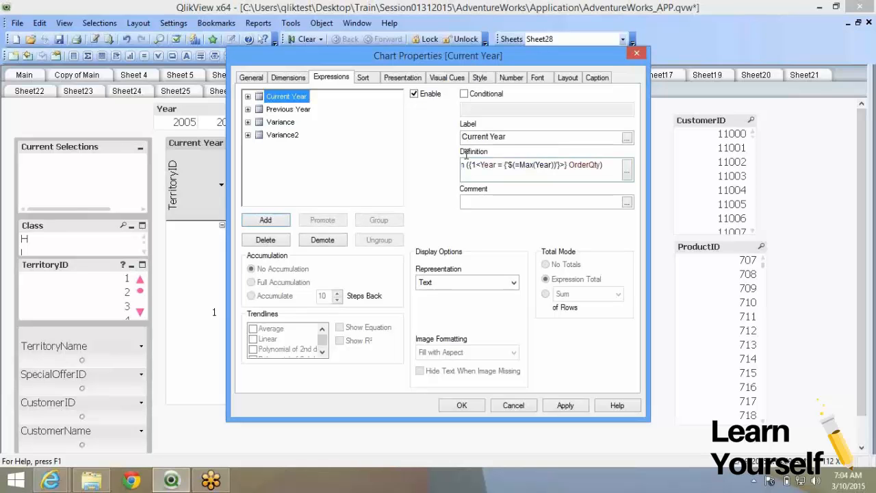
left_click(466, 164)
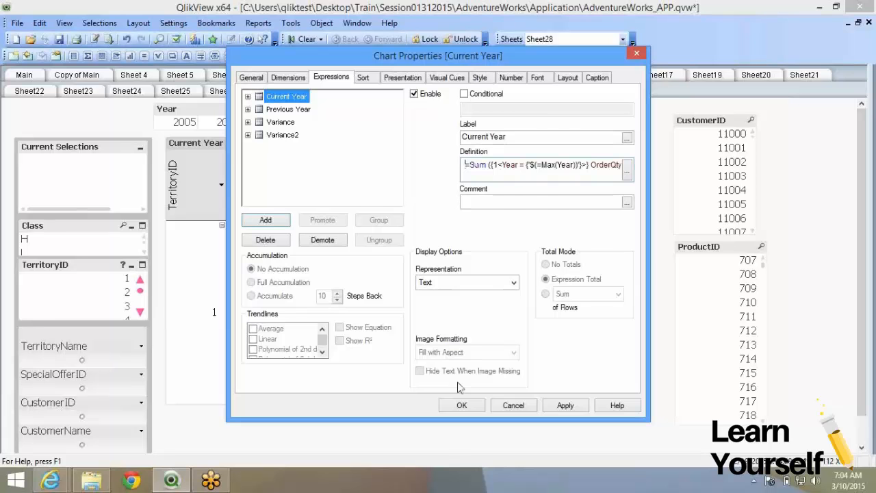
left_click(461, 404)
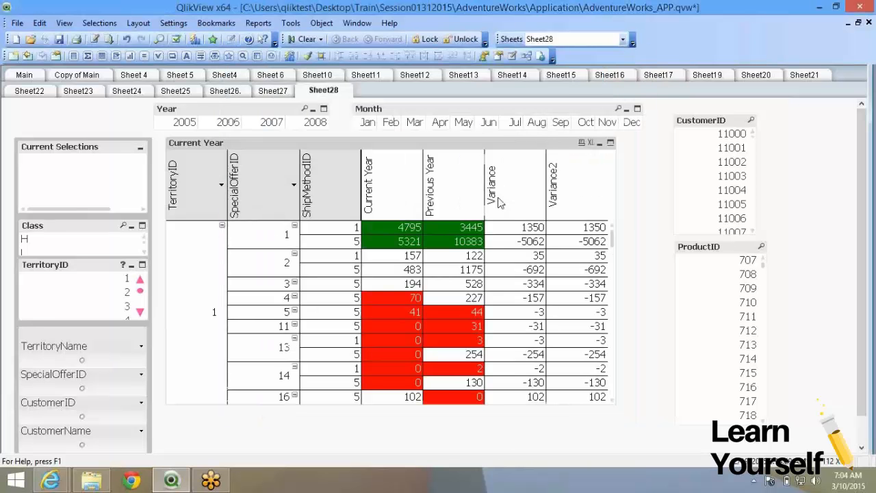
Step: Reopen the pivot table's properties and compare the Variance and Variance2 definitions with the Previous Year and Current Year expressions
double_click(407, 184)
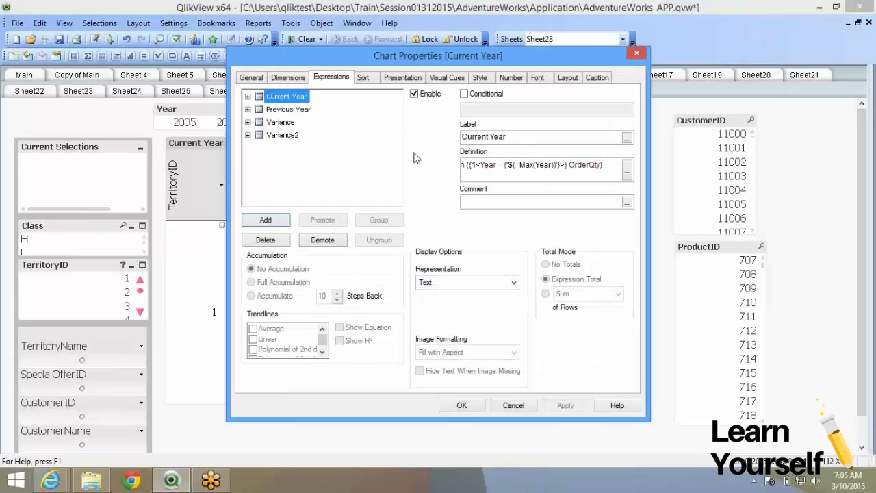
left_click(281, 122)
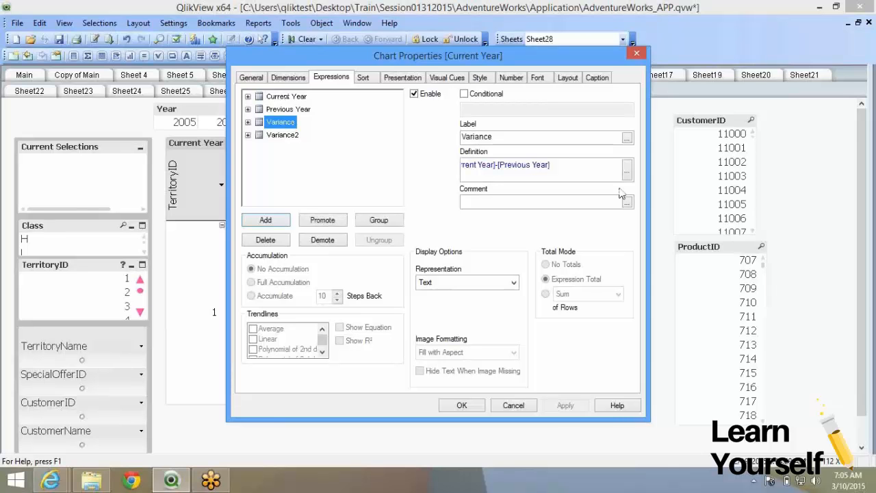
left_click(559, 169)
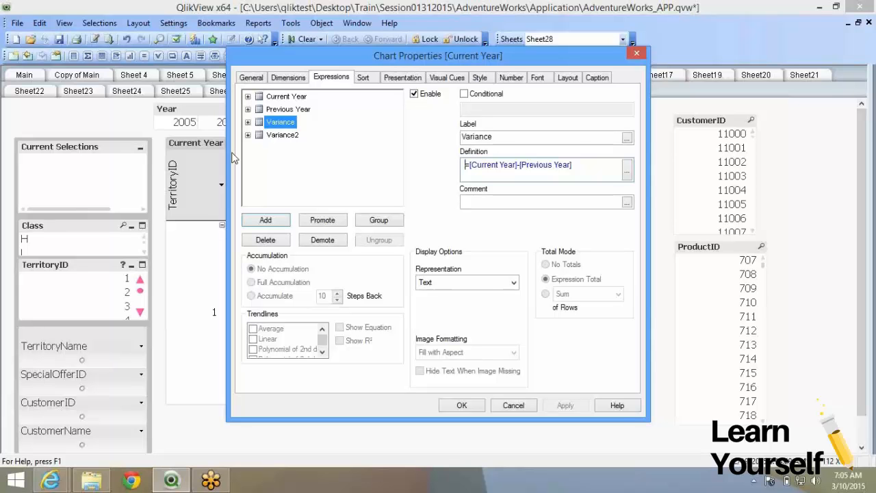
key("Down")
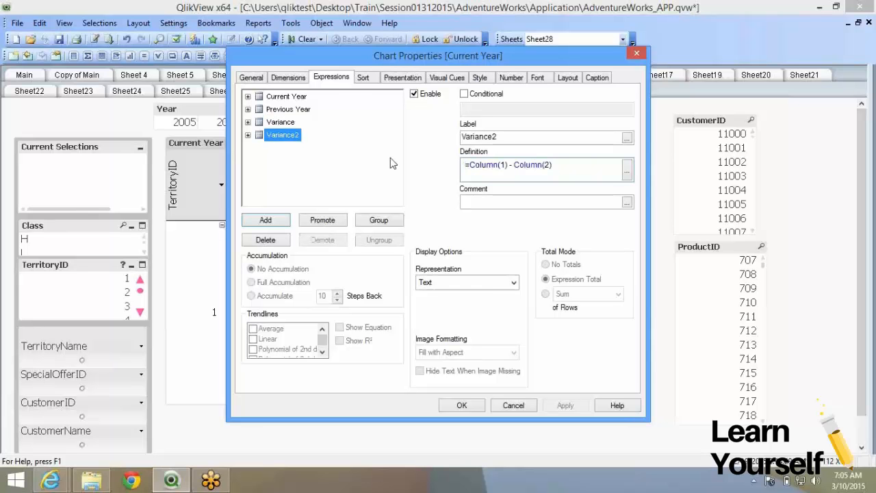
left_click(303, 111)
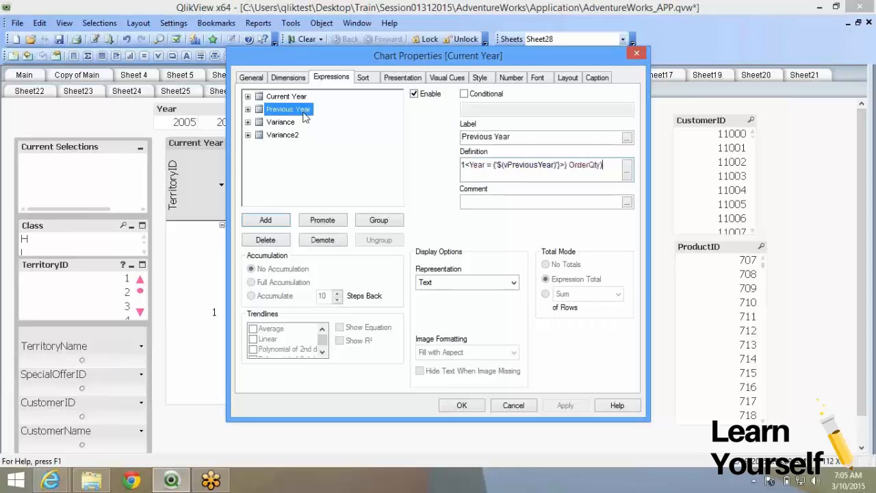
key("Up")
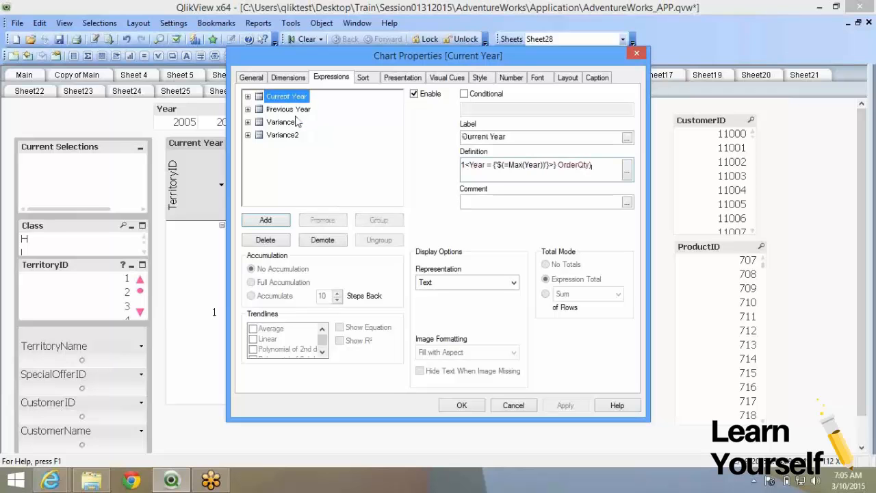
left_click(293, 135)
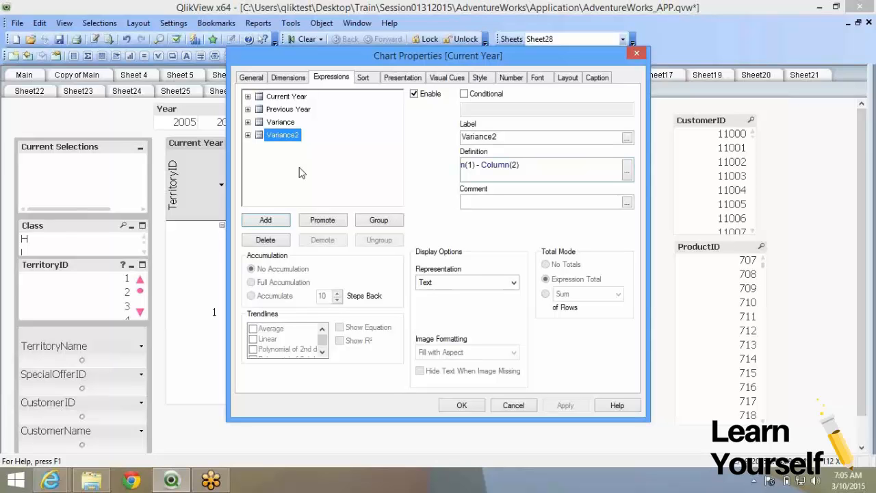
Step: Add a fifth expression to the pivot table and enter =[sum(TaxAmt)] as its first definition
left_click(266, 221)
type("Budget")
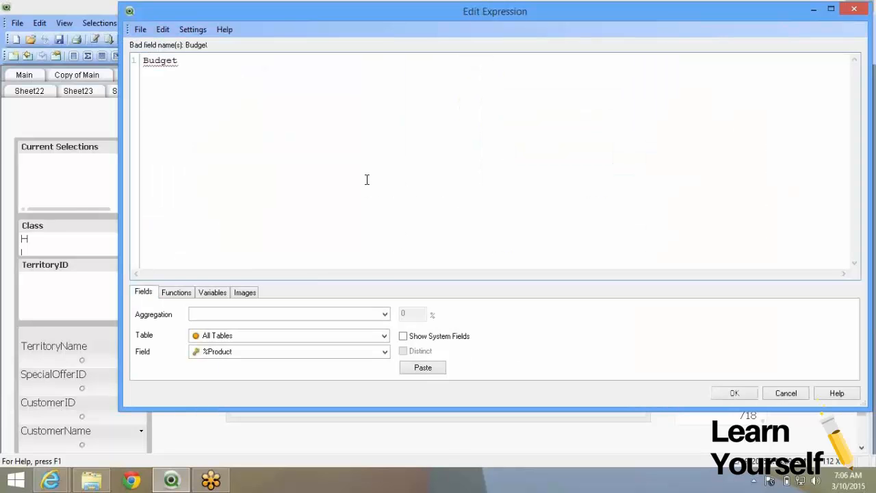
key("ctrl+a")
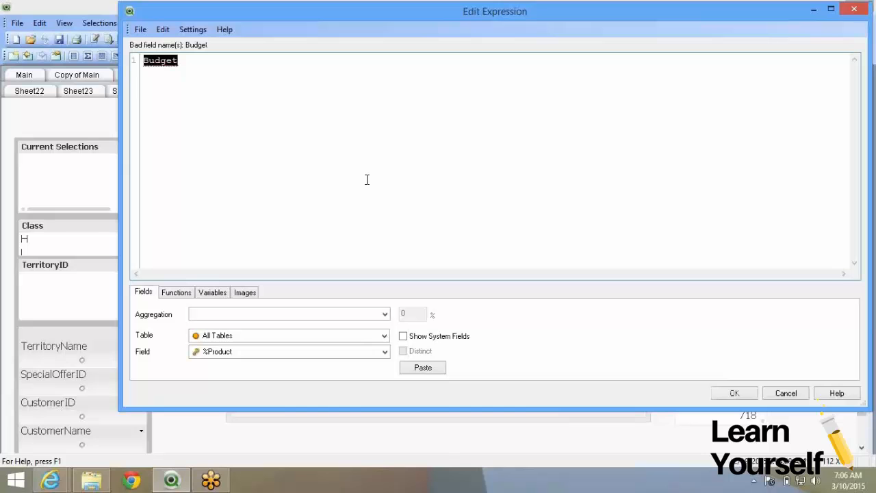
type("=sum")
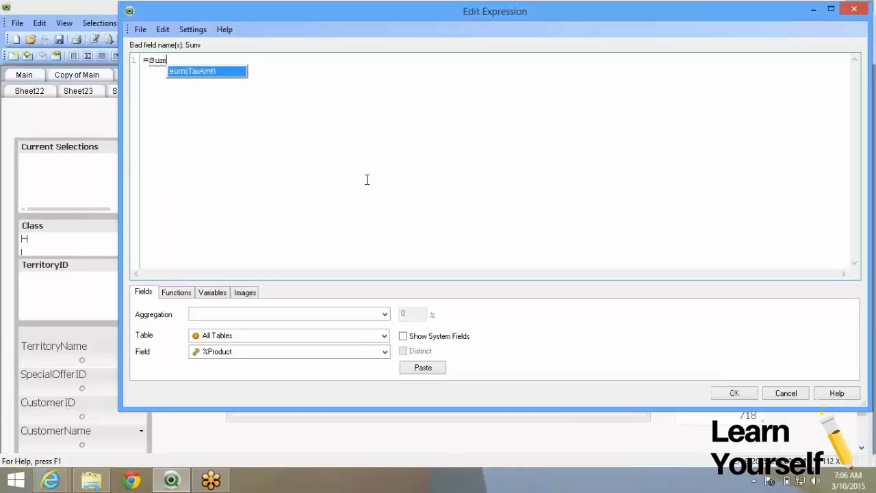
key("Return")
type(";")
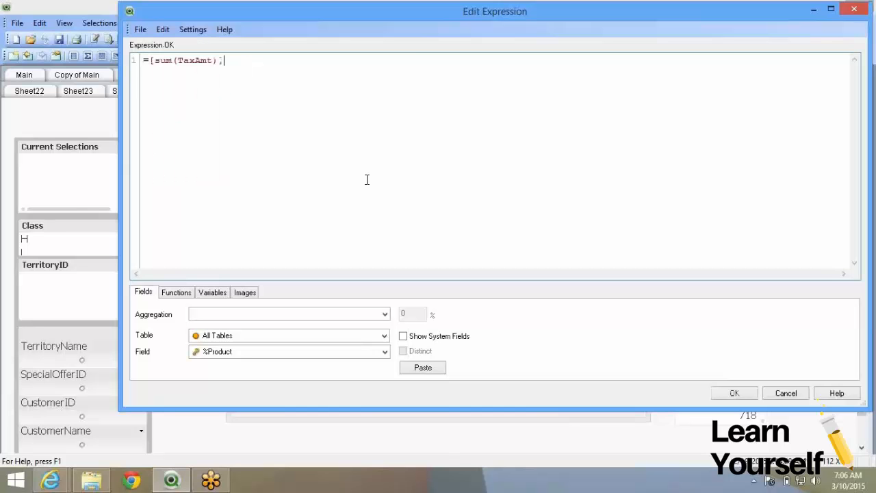
Step: Rewrite the fifth expression as =sum(TaxAmt) without square brackets and confirm it
key("BackSpace")
key("BackSpace")
key("BackSpace")
key("BackSpace")
key("BackSpace")
key("BackSpace")
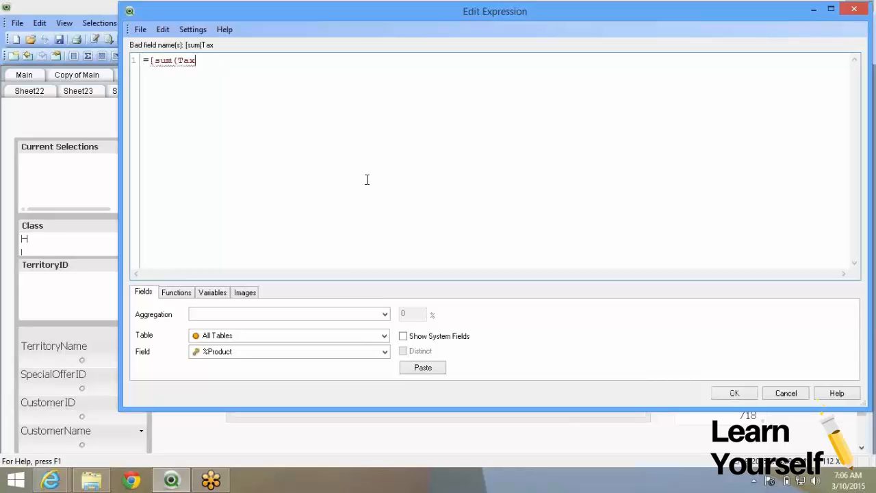
key("BackSpace")
key("BackSpace")
key("BackSpace")
key("BackSpace")
key("BackSpace")
key("BackSpace")
key("BackSpace")
key("BackSpace")
type("sum")
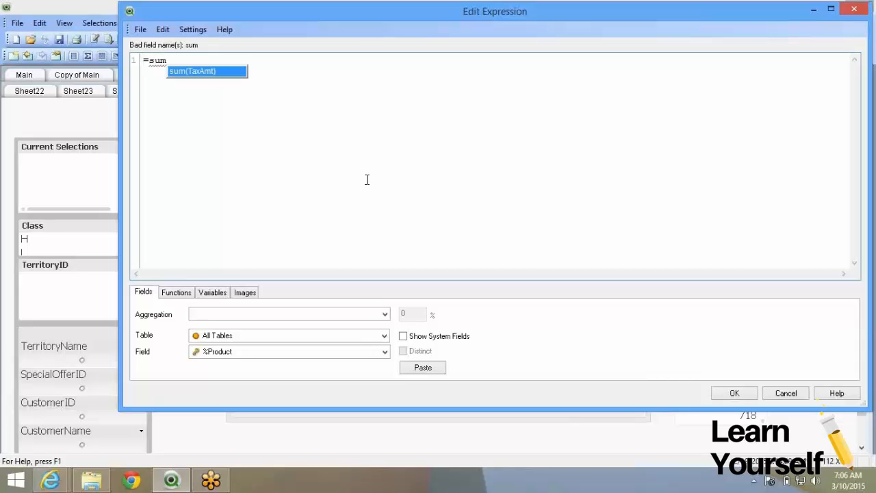
type("(Tax")
key("Return")
type(")")
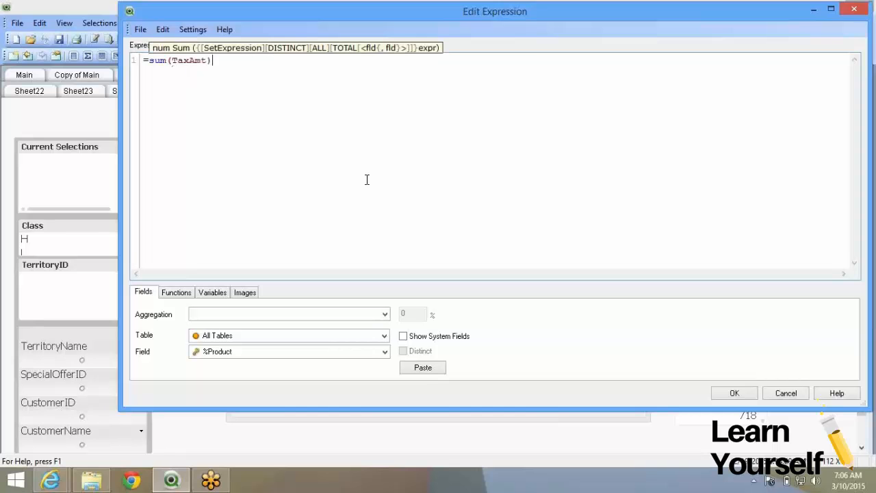
left_click(734, 393)
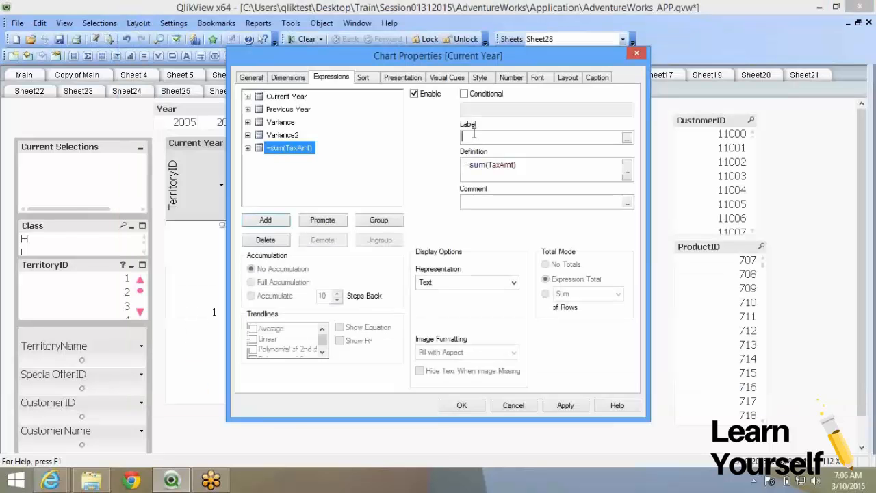
Step: Label the =sum(TaxAmt) expression "Tax Amt"
type("Tax")
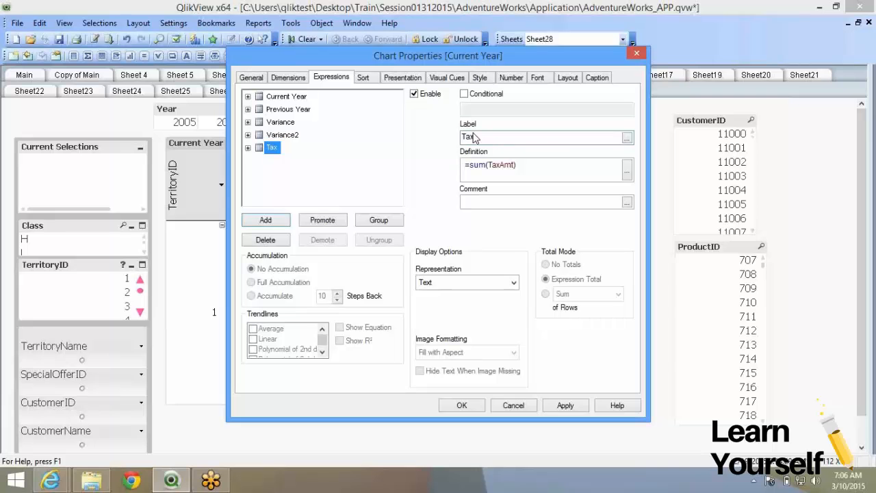
type(" Amt")
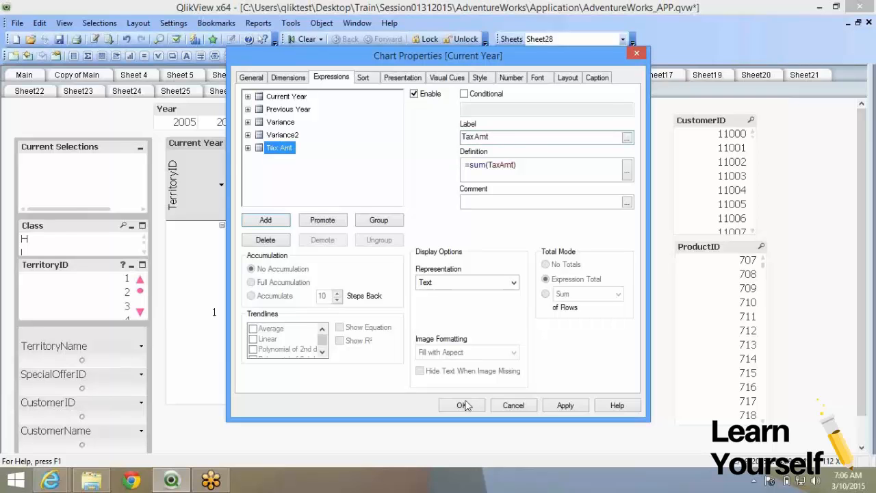
Step: Confirm the chart properties, enlarge the pivot table downward, and narrow the Variance2 column
left_click(462, 405)
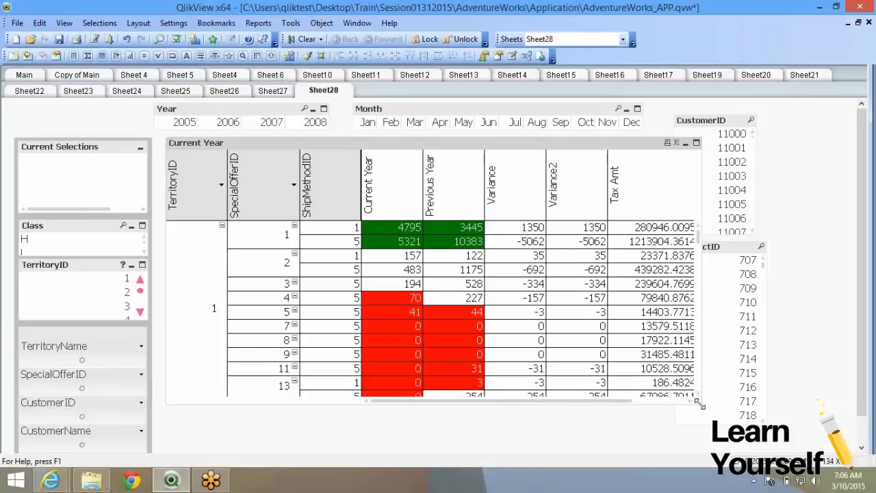
left_click_drag(698, 404, 705, 453)
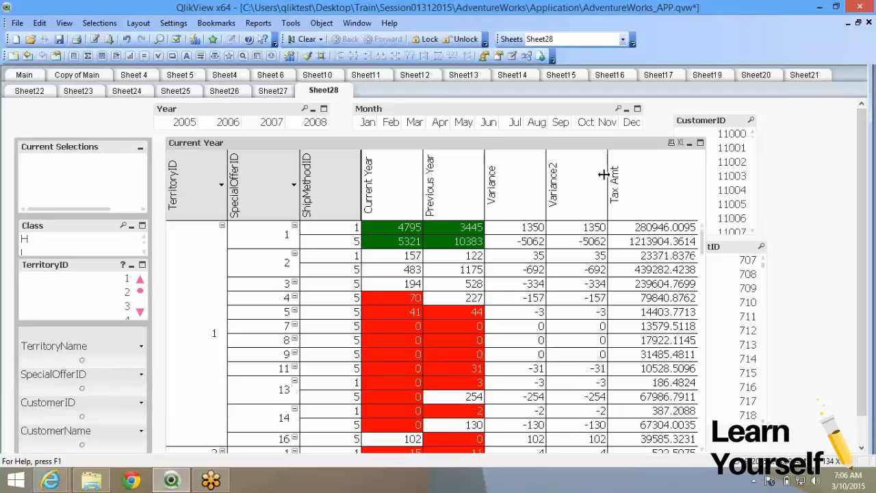
left_click_drag(603, 174, 589, 174)
Step: Set the Variance expression's visual cues to an upper limit of 1 and a lower limit of 0
right_click(467, 281)
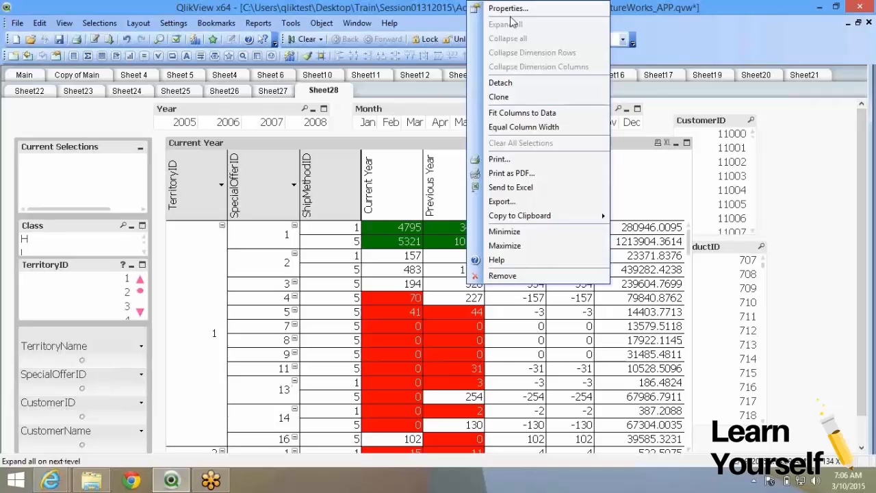
left_click(508, 8)
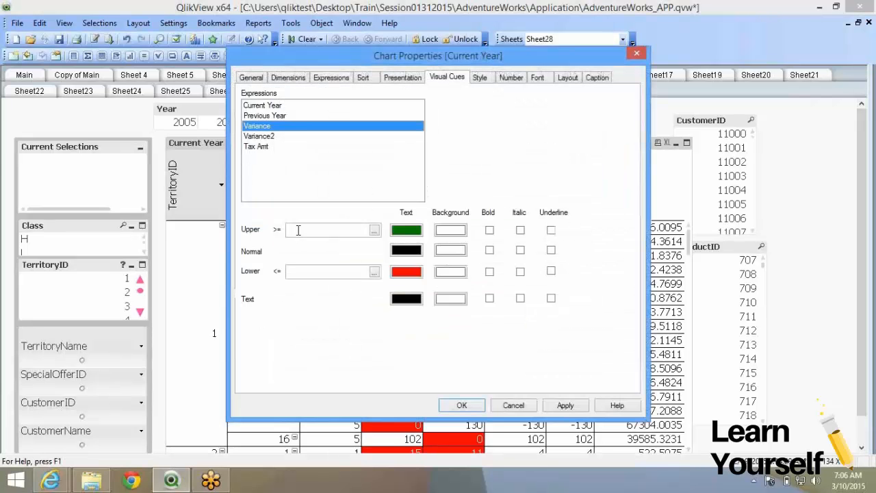
left_click(298, 230)
type("1")
left_click(318, 271)
type("0")
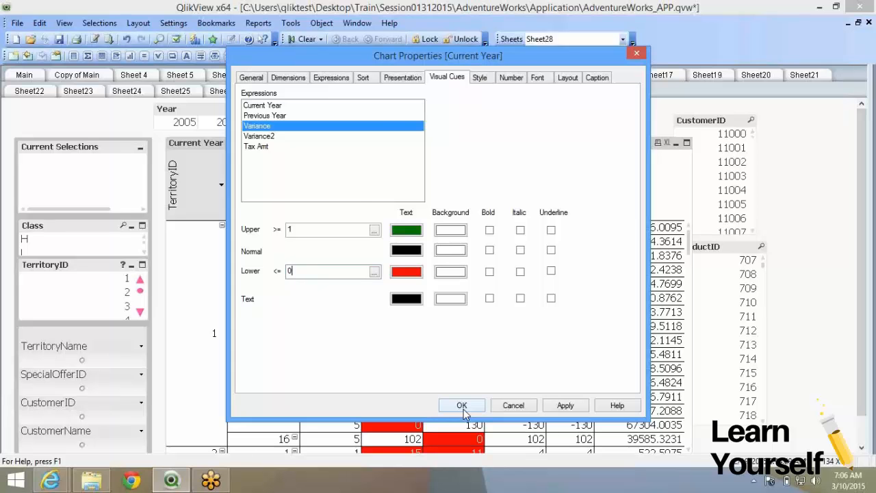
left_click(462, 406)
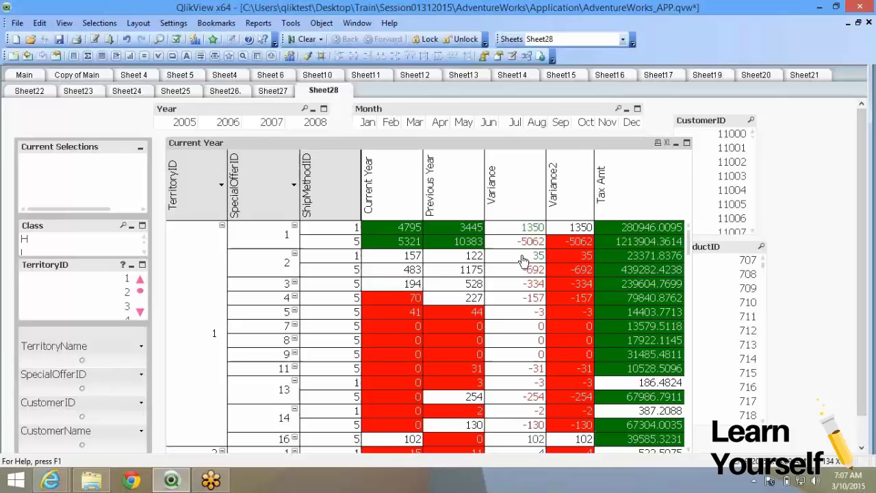
Step: Clear the upper and lower visual cue limits of the Tax Amt and Variance2 expressions
right_click(522, 260)
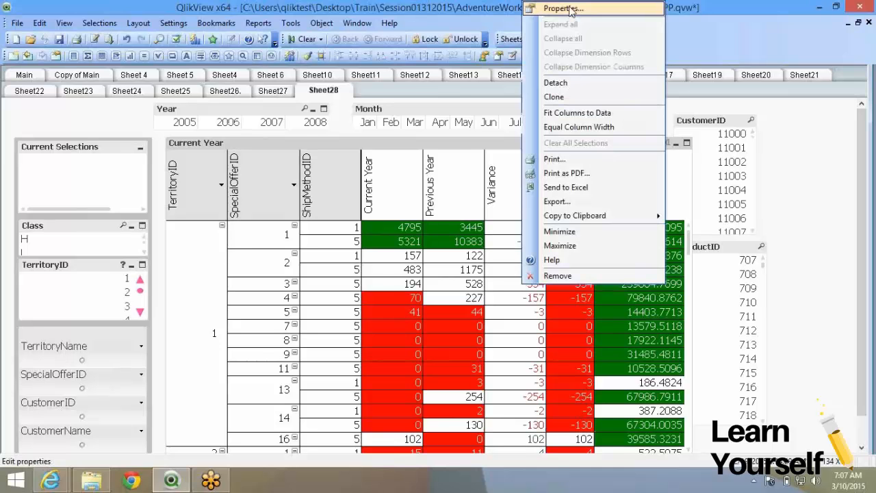
left_click(562, 9)
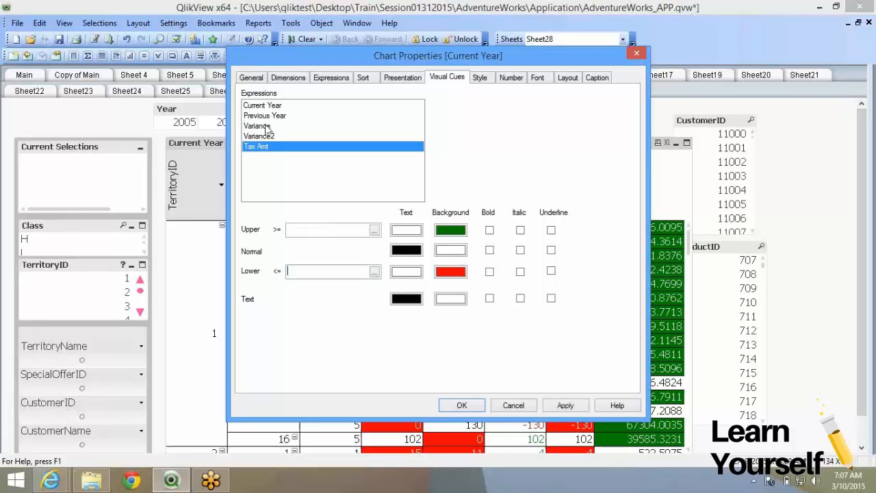
left_click(264, 136)
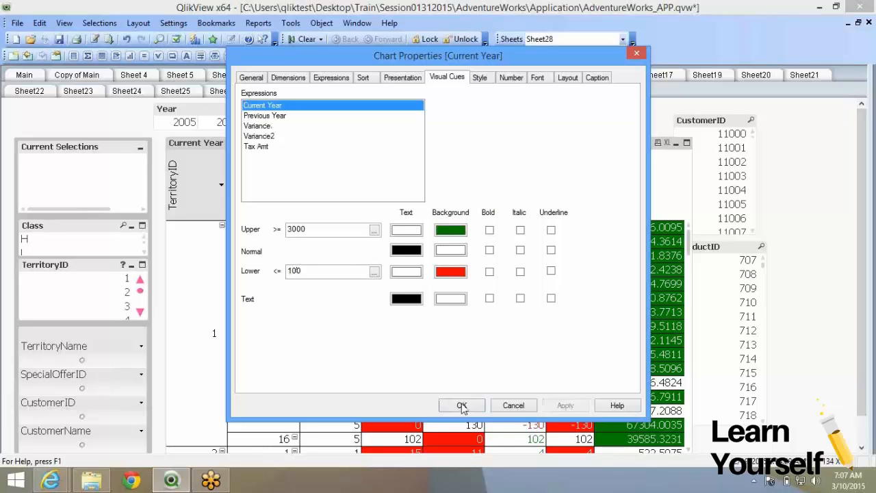
left_click(461, 405)
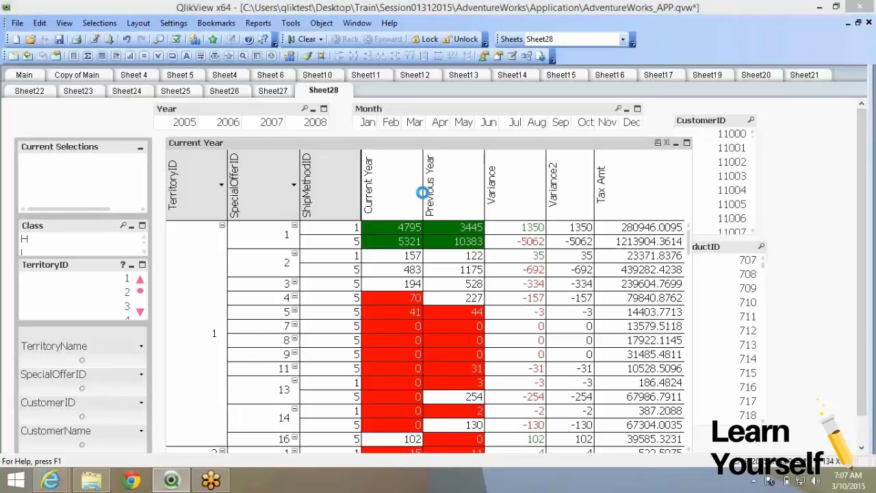
Step: Duplicate the Variance expression in the chart and blank out the copy's label
left_click(287, 122)
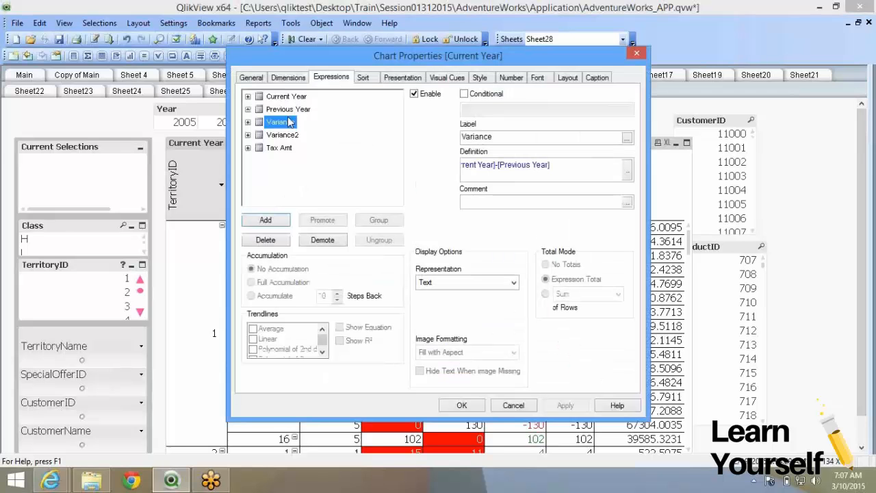
right_click(285, 123)
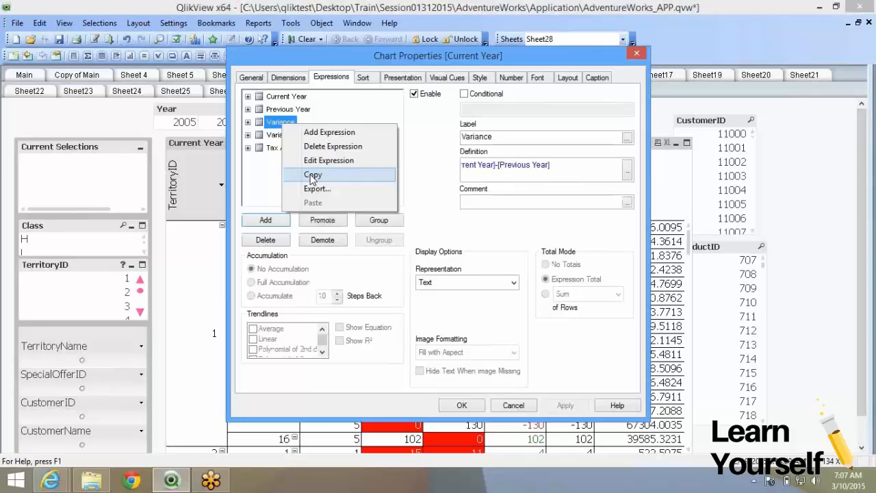
left_click(312, 175)
right_click(274, 179)
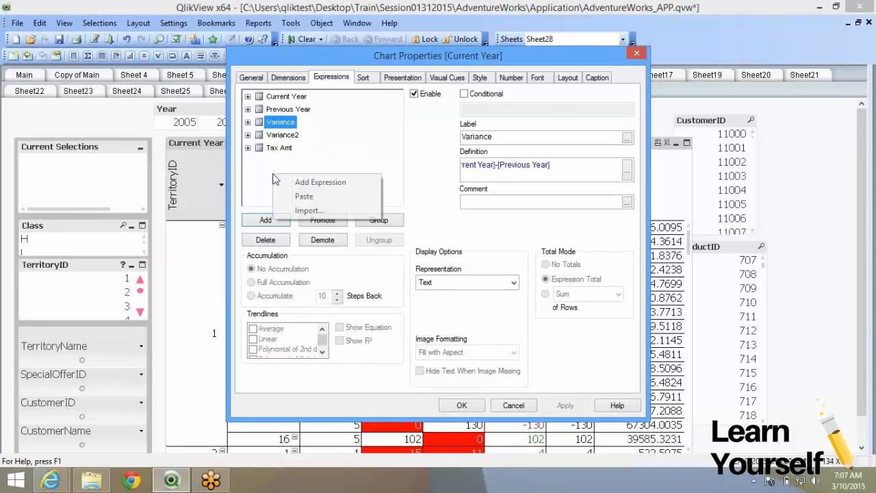
left_click(294, 195)
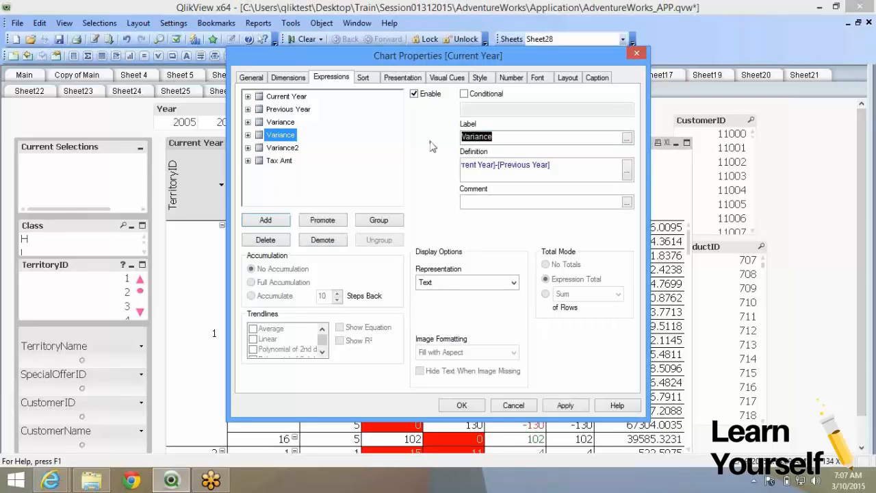
key("BackSpace")
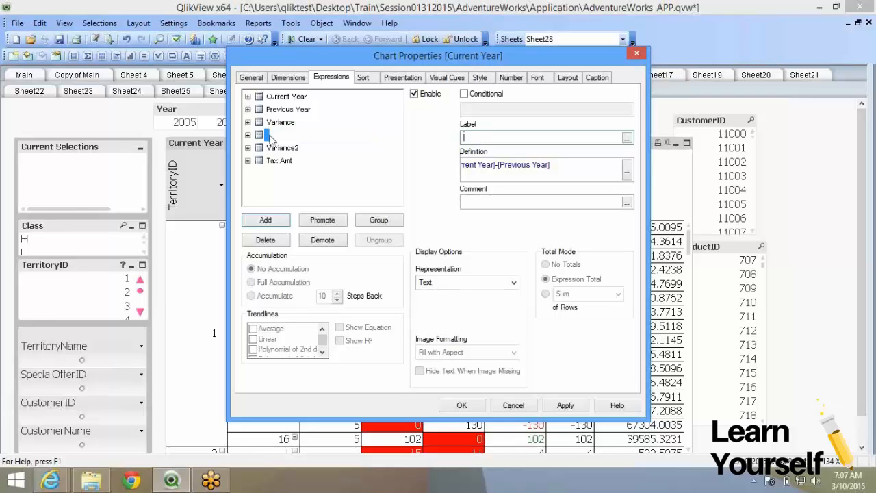
key("BackSpace")
Step: Start the unlabelled copy's definition as the condition =if([Current Year]-[Previous Year]>=0
left_click(621, 166)
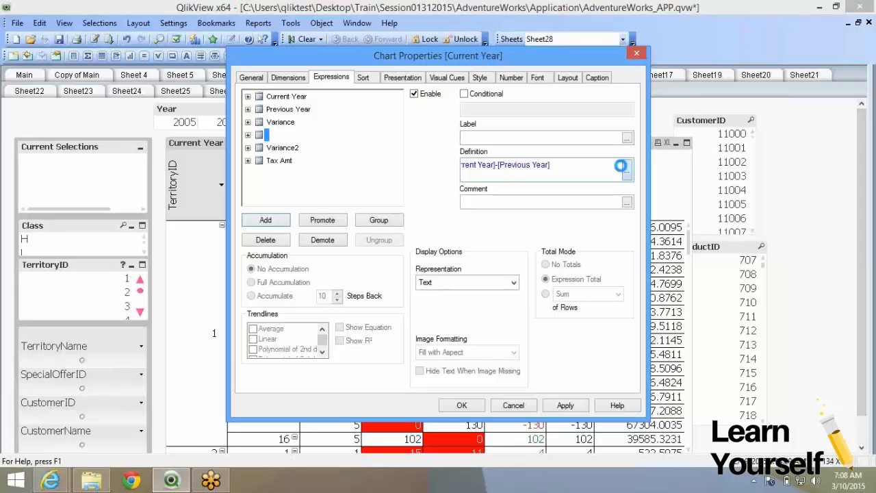
left_click(621, 166)
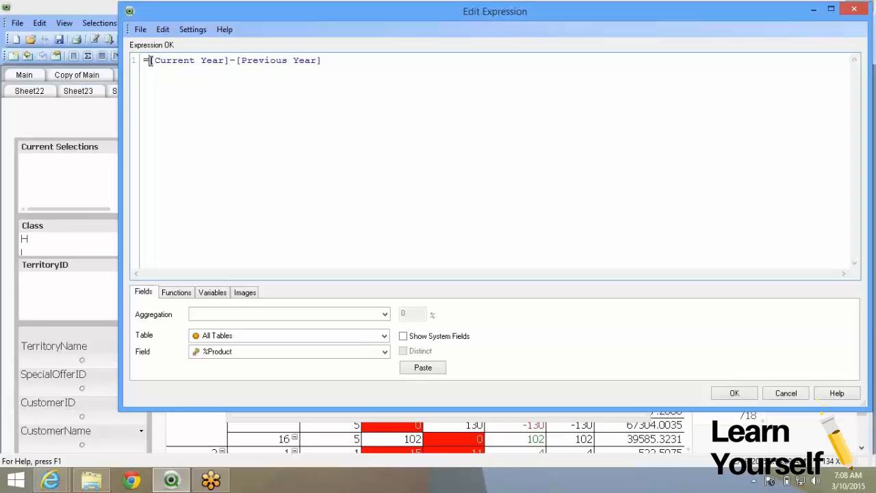
left_click(150, 60)
type("if(")
key("End")
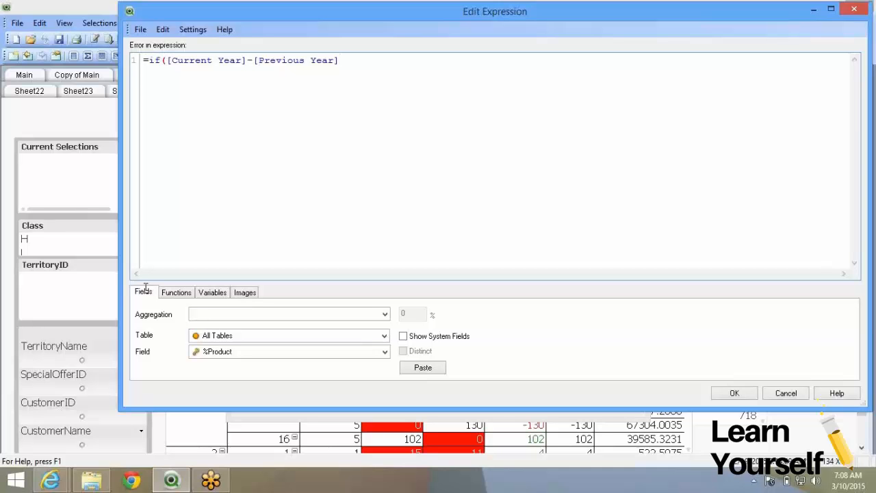
type(">=0")
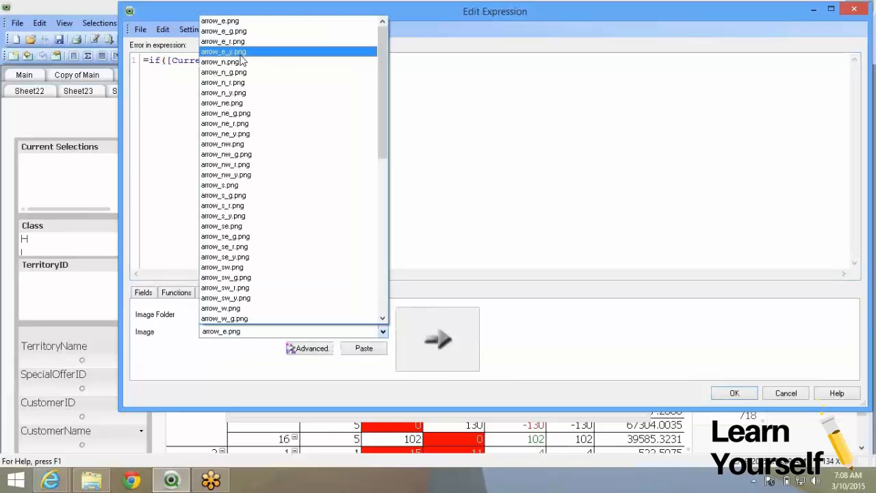
Step: Insert the built-in image smiley1_g.png as the if condition's true result, separated by a comma
left_click(238, 52)
scroll(245, 22, "down", 3)
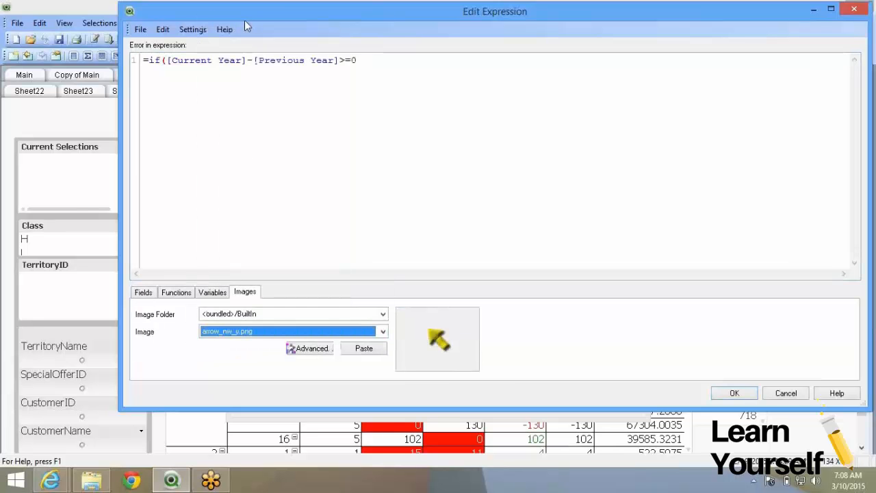
scroll(246, 25, "down", 3)
scroll(245, 22, "down", 3)
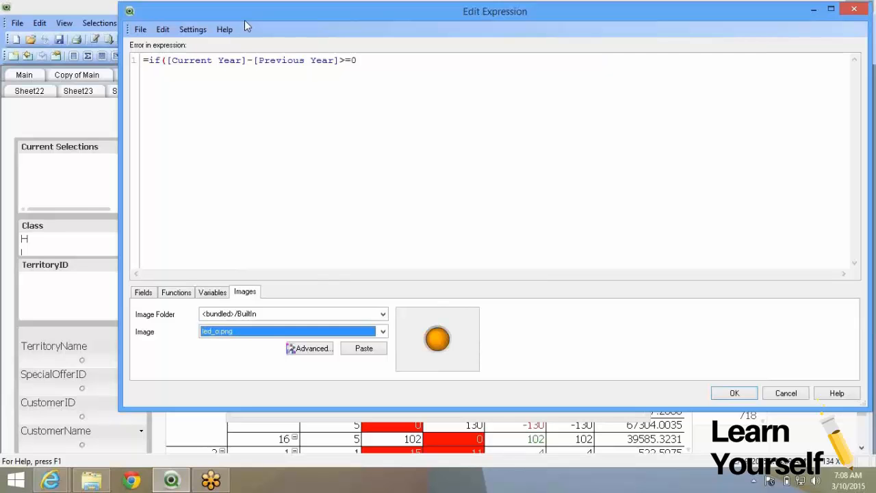
scroll(245, 20, "down", 3)
scroll(245, 20, "down", 3)
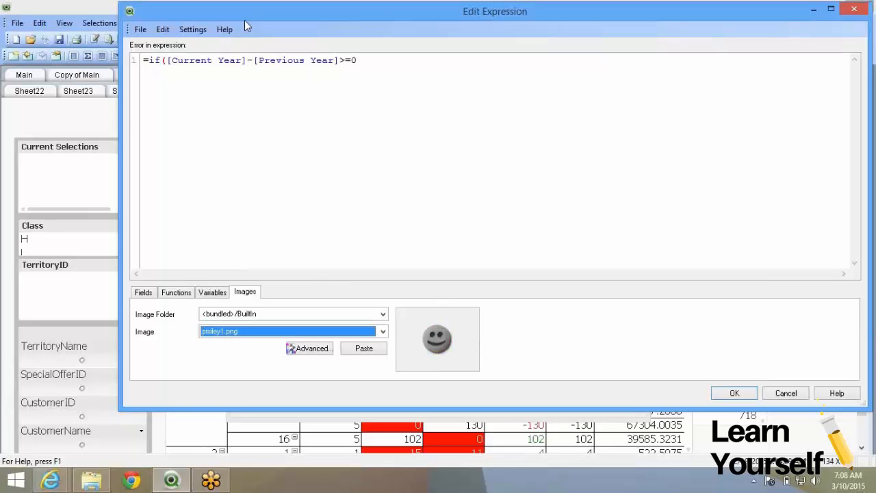
scroll(244, 20, "down", 1)
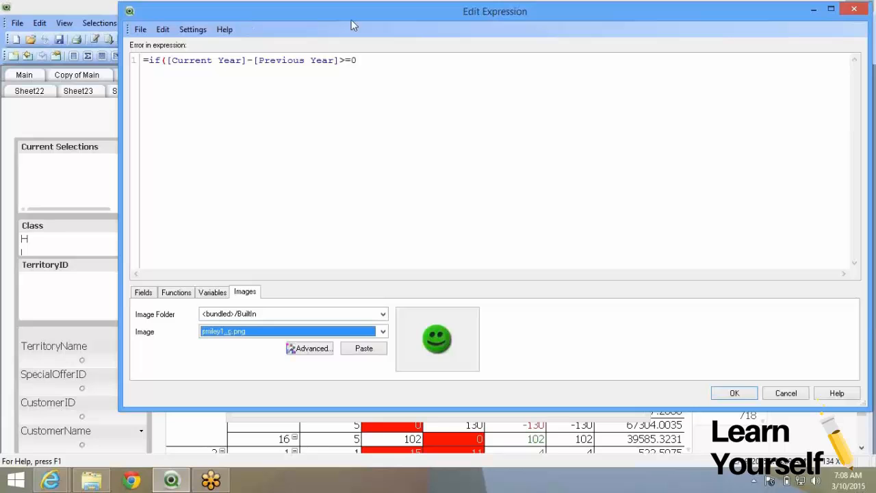
left_click(366, 355)
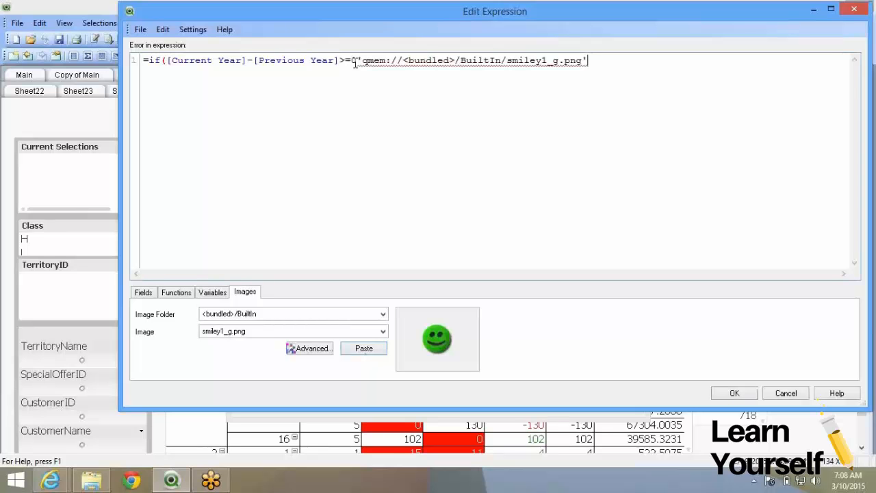
left_click(354, 61)
type(",")
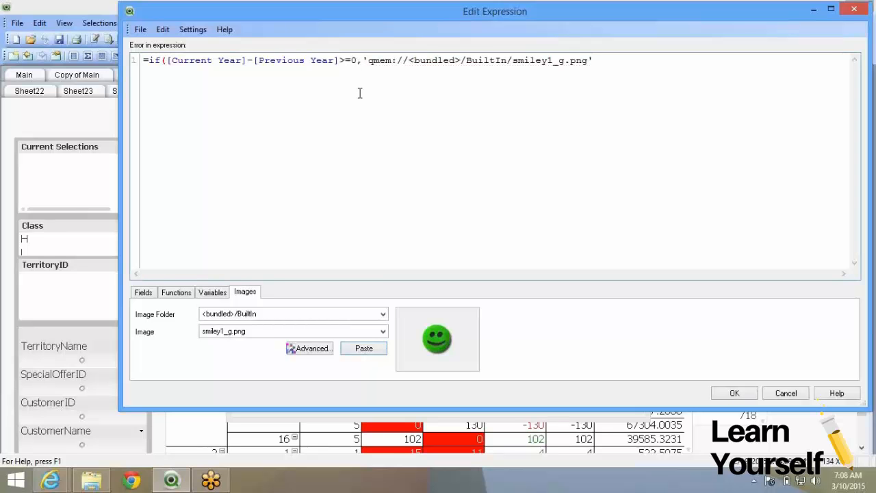
Step: Add the built-in image smiley3_r.png on a new line as the false result, close the if expression and confirm it
left_click(613, 61)
type(",")
key("Return")
key("Tab")
left_click(286, 332)
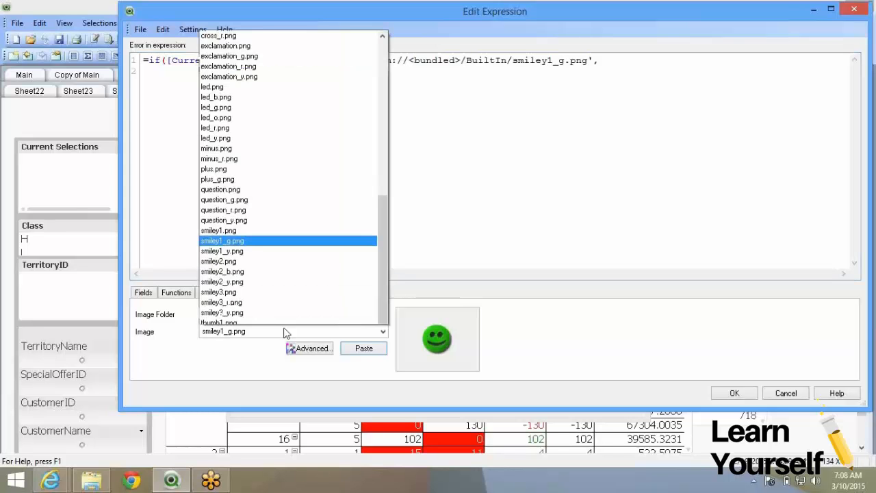
left_click(284, 330)
scroll(283, 330, "down", 2)
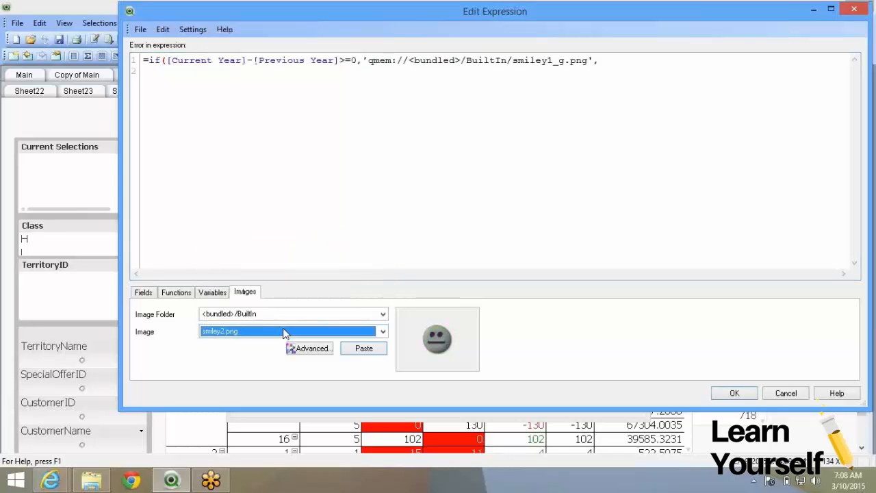
scroll(286, 333, "down", 1)
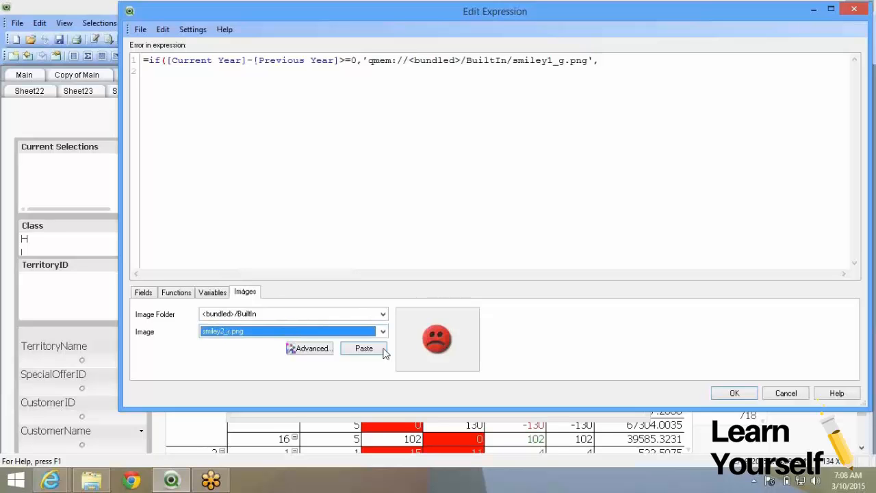
scroll(374, 352, "down", 1)
left_click(365, 348)
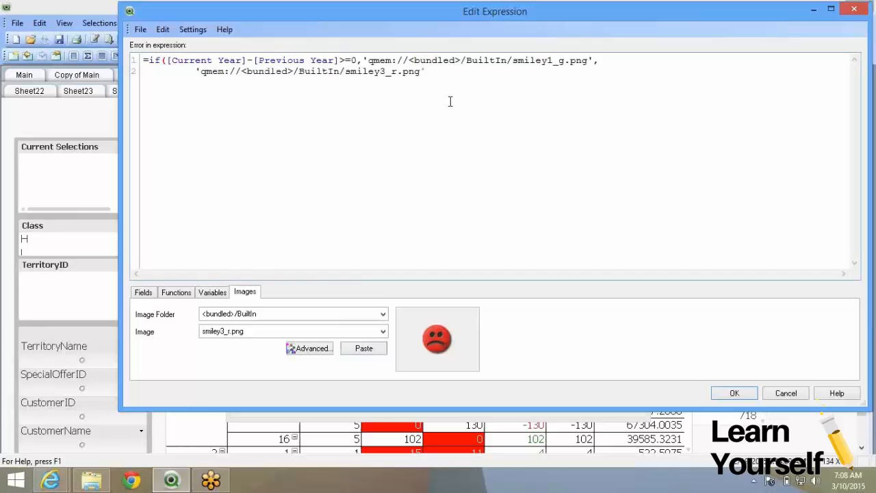
type(")")
left_click(726, 395)
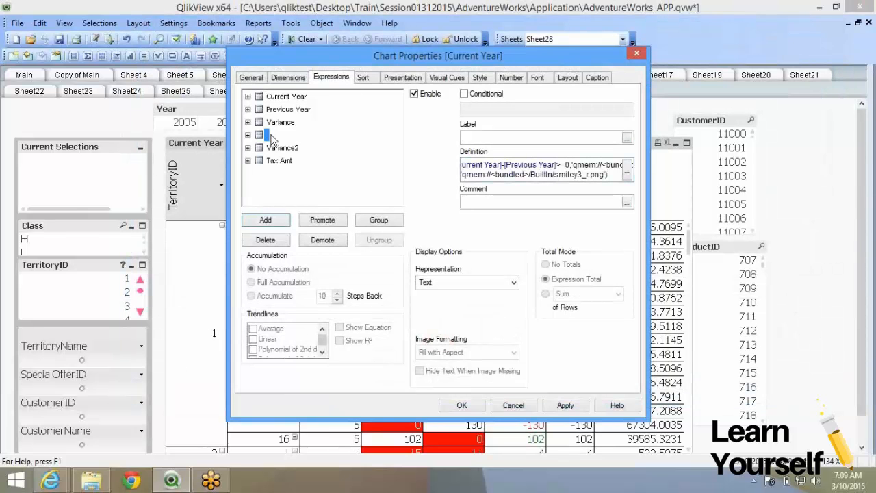
Step: Set the unlabelled expression's representation to Image, apply it to the pivot table, and narrow the smiley column
left_click(445, 283)
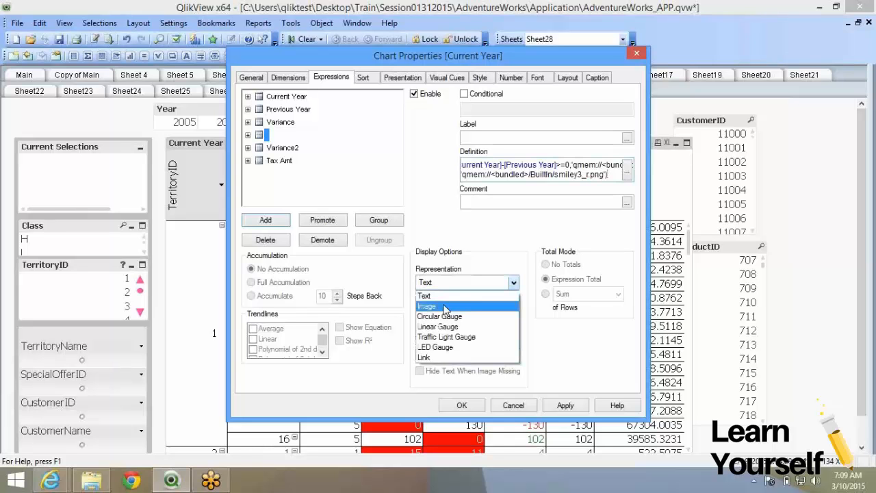
left_click(444, 306)
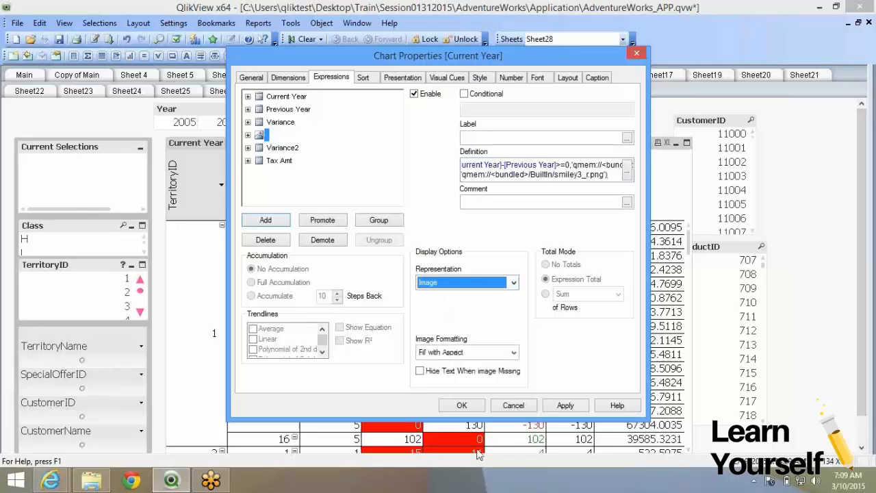
left_click(466, 405)
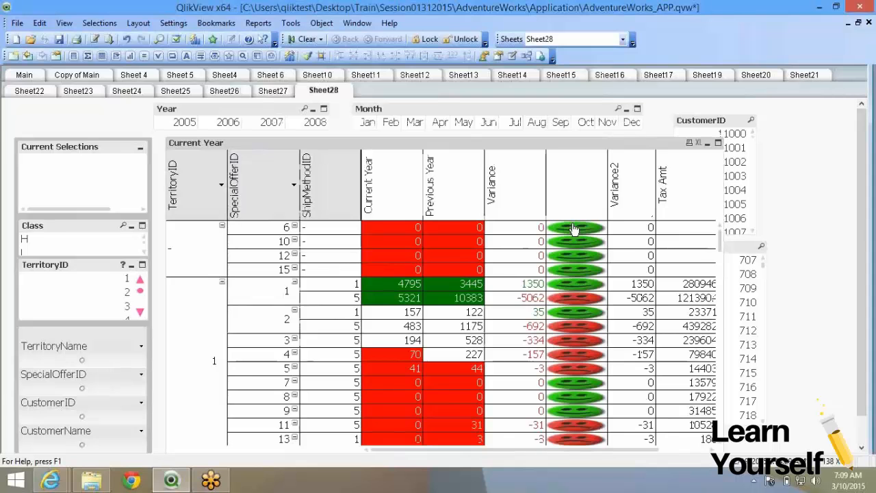
left_click_drag(608, 162, 572, 162)
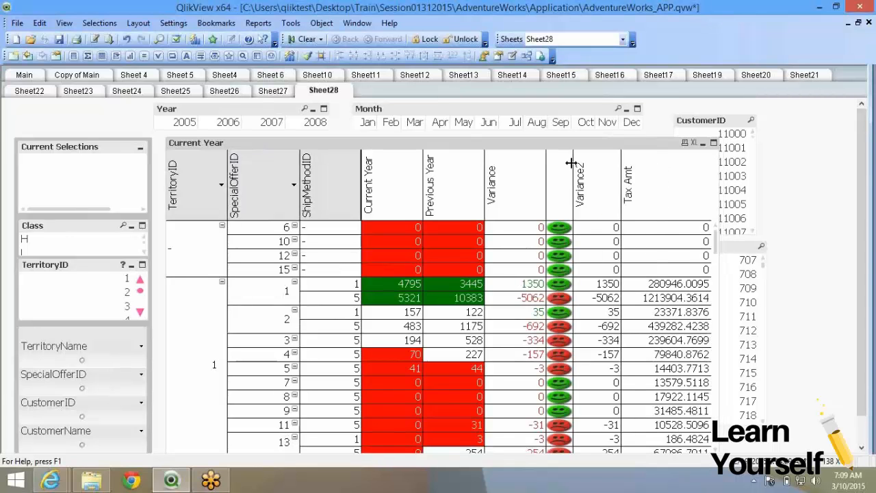
left_click_drag(571, 162, 568, 162)
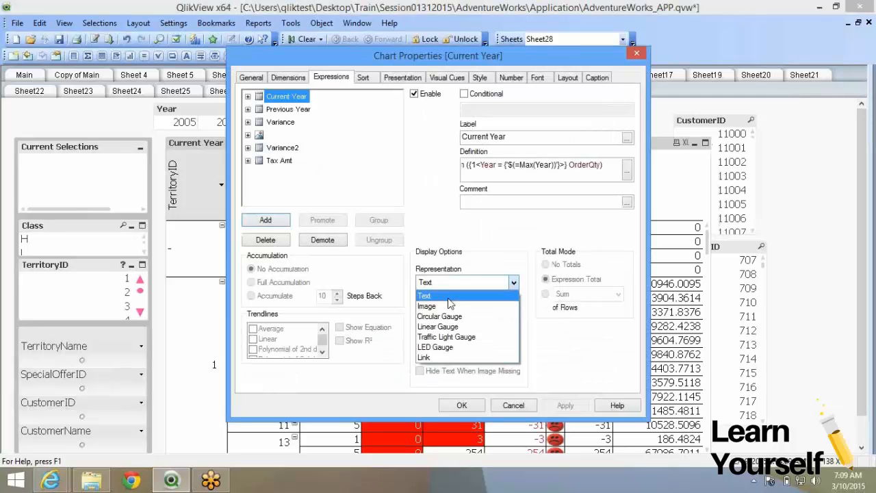
Step: Try the No Stretch image formatting on the unlabelled smiley expression and apply it to the pivot table
left_click(448, 299)
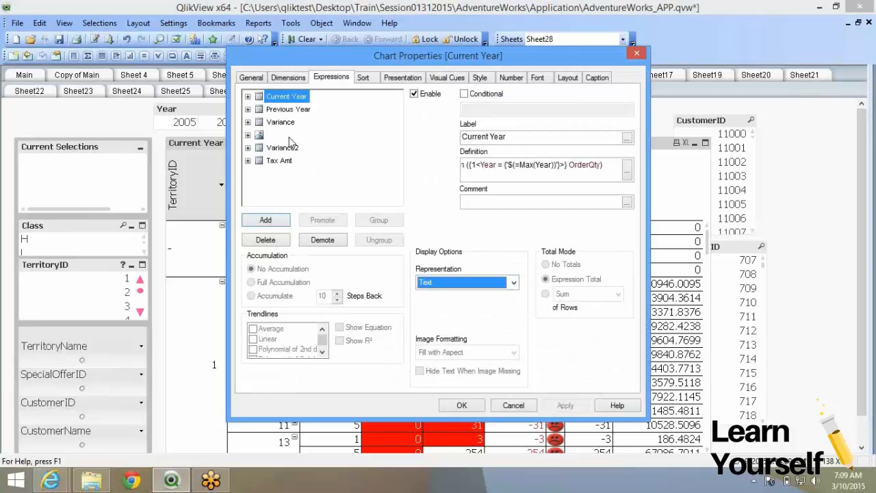
left_click(288, 136)
left_click(452, 351)
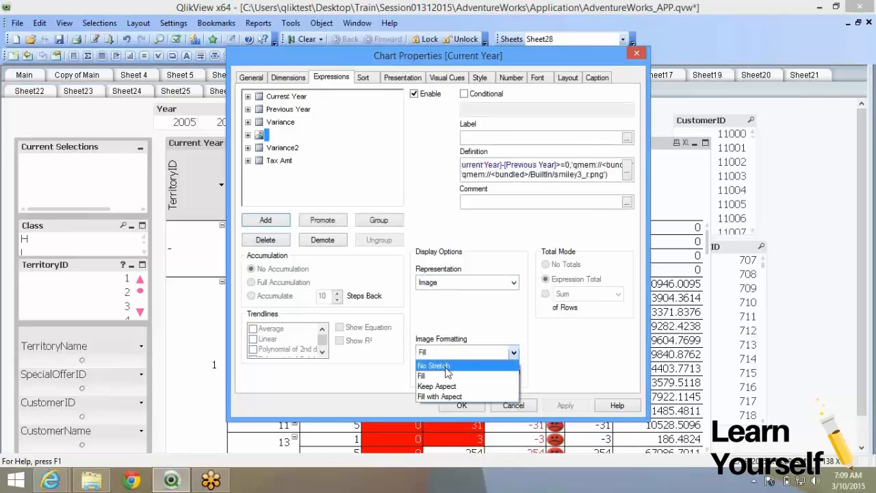
left_click(446, 370)
left_click(469, 408)
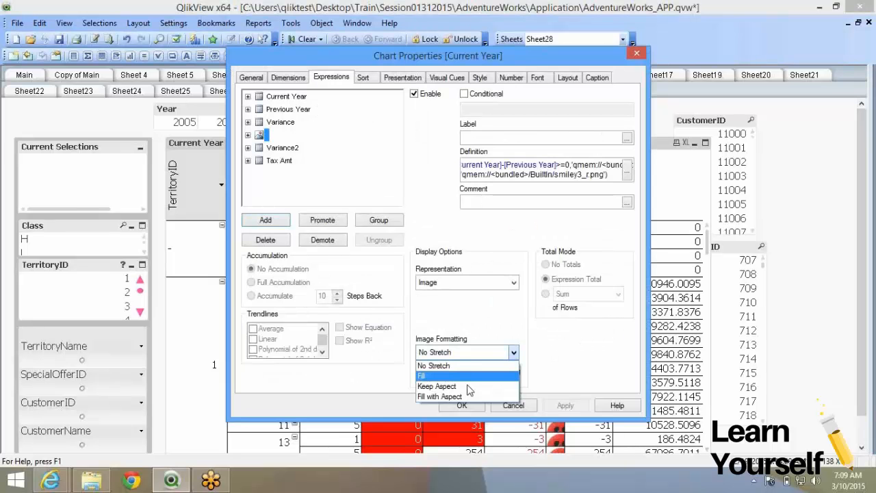
Step: Set the smiley expression's image formatting to Keep Aspect, apply it, and narrow the smiley column slightly
left_click(468, 386)
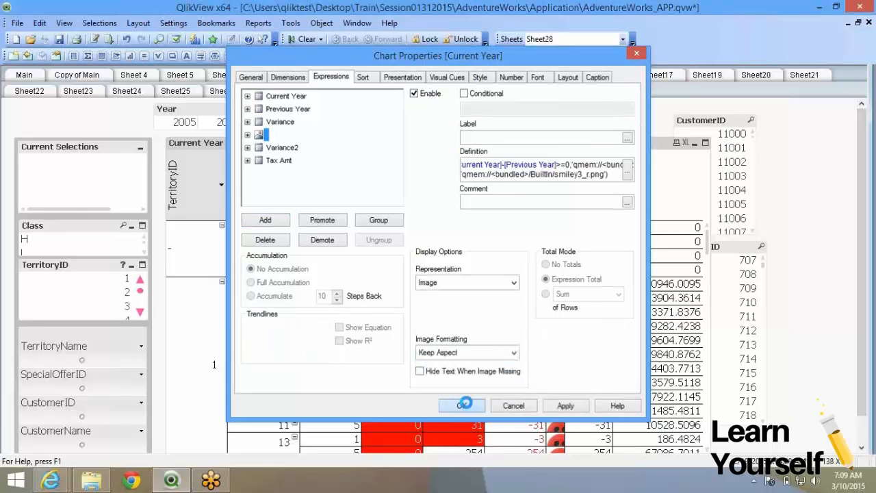
left_click(464, 404)
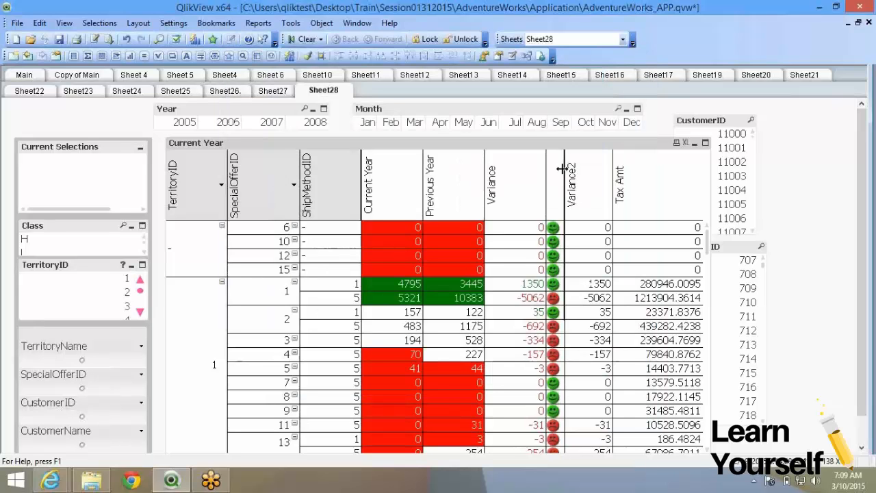
left_click_drag(560, 169, 558, 168)
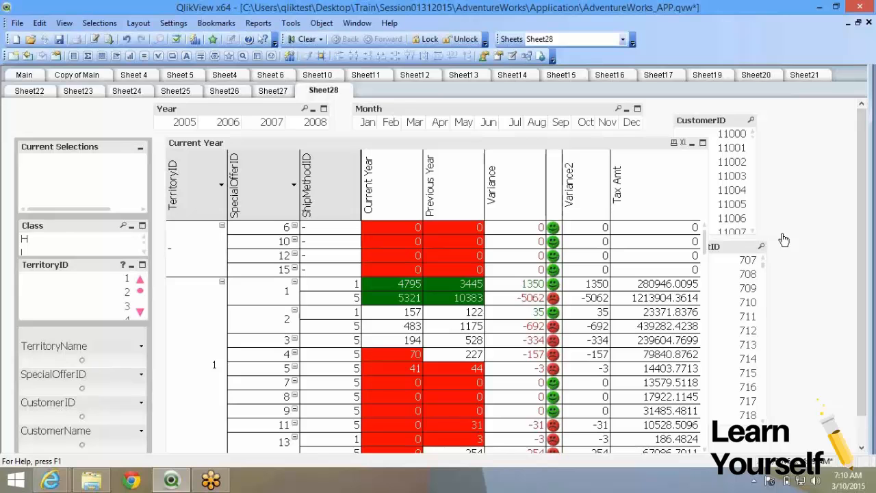
Step: Delete the Tax Amt expression and paste a copy of the Current Year expression at the end of the list
left_click(624, 197)
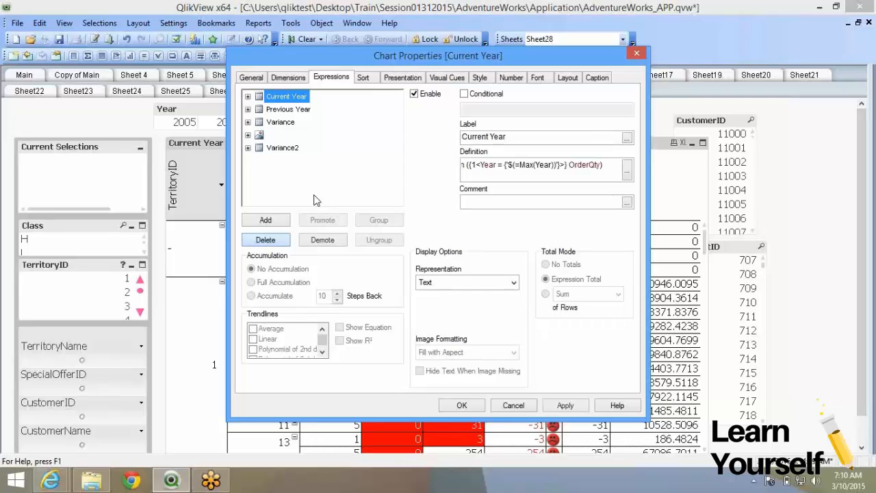
right_click(294, 98)
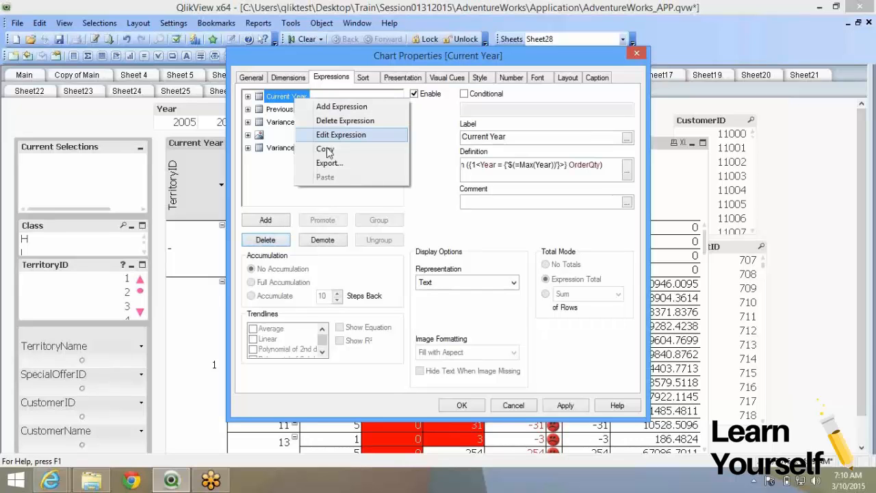
left_click(326, 149)
right_click(270, 172)
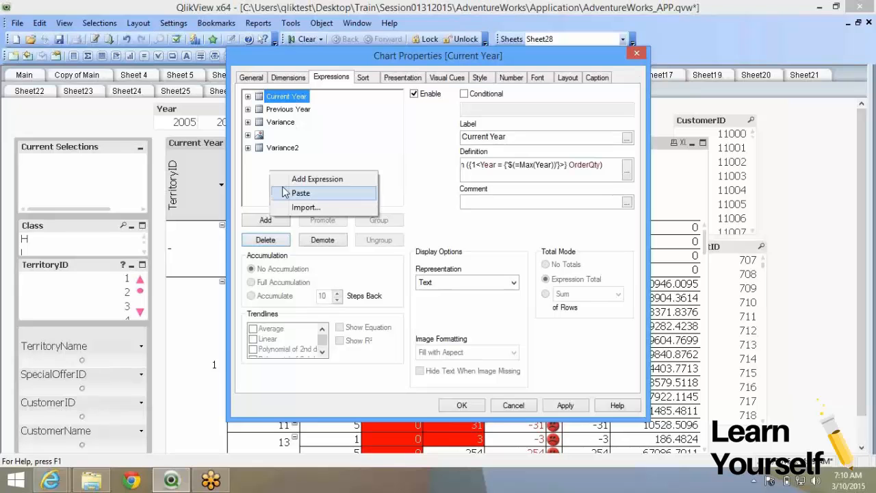
left_click(286, 193)
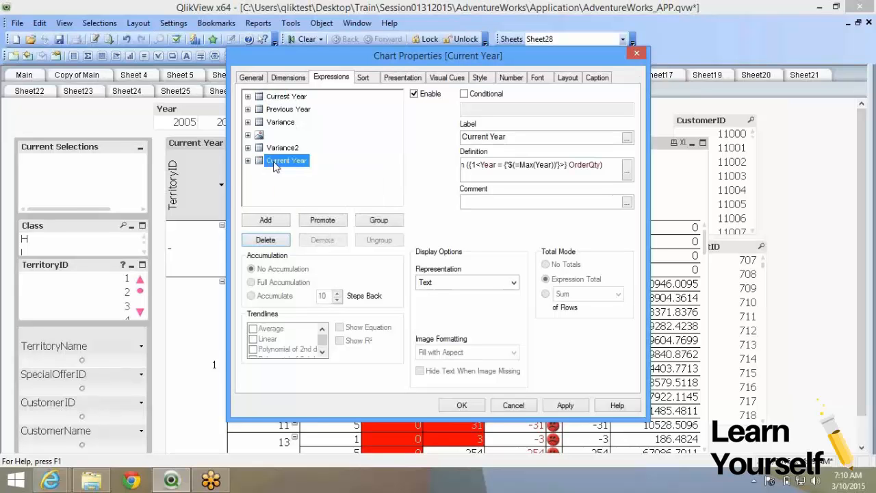
Step: Label the pasted copy Current Year Trend, keep its definition, and apply it to the pivot table
left_click(525, 136)
type("Trend")
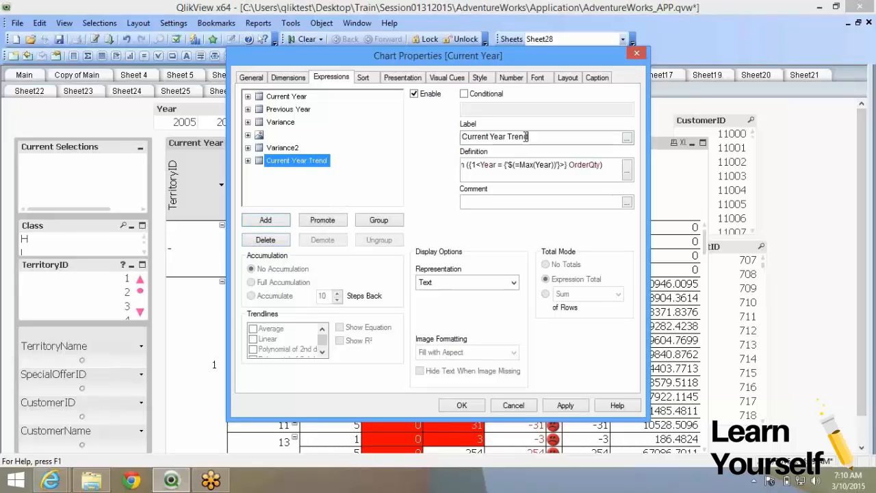
left_click(608, 171)
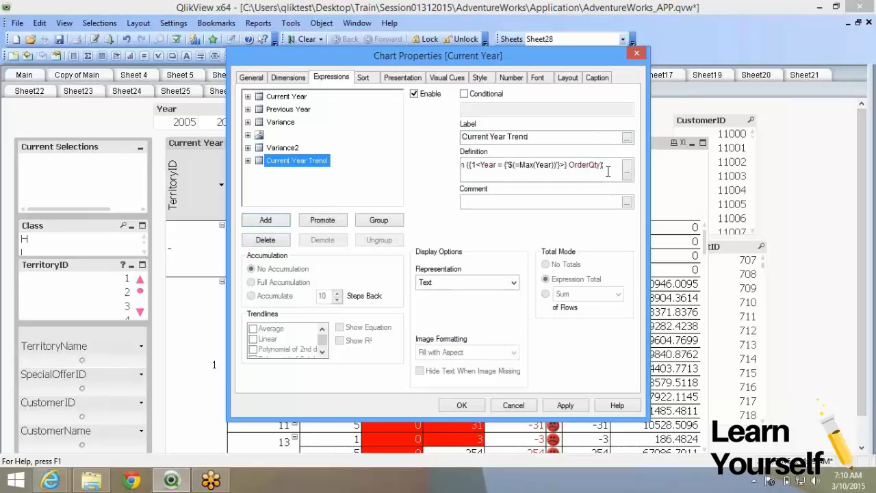
key("ctrl+a")
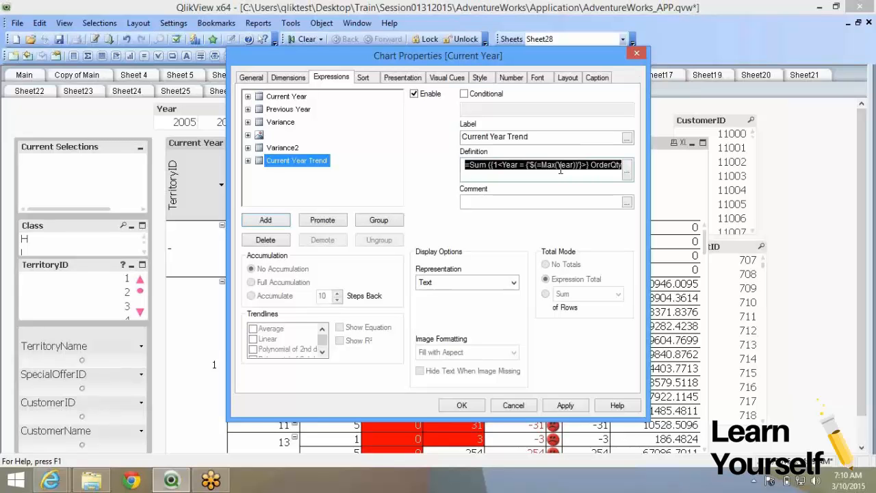
left_click(453, 405)
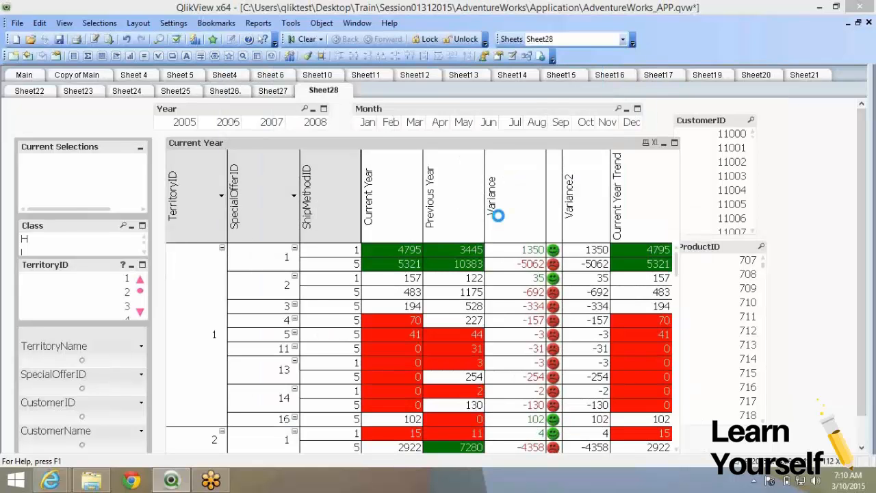
Step: Set the Current Year Trend expression's representation to Circular Gauge with a gauge maximum of 10000
left_click(441, 283)
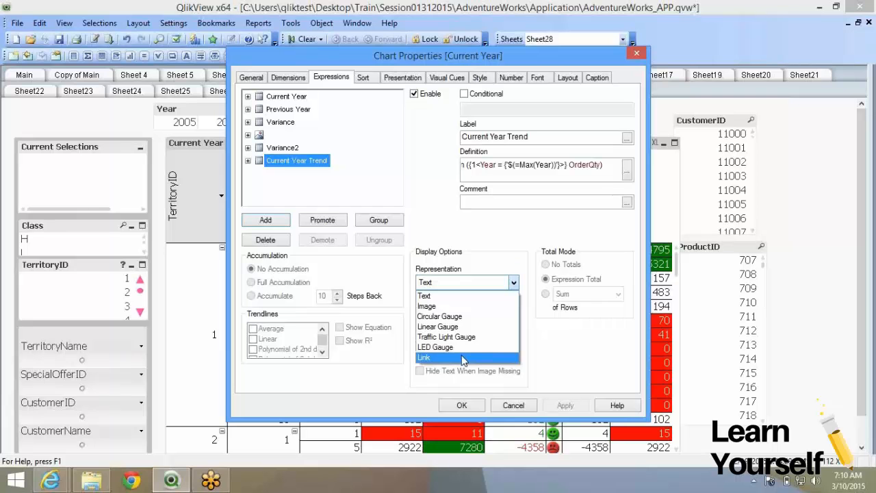
left_click(467, 321)
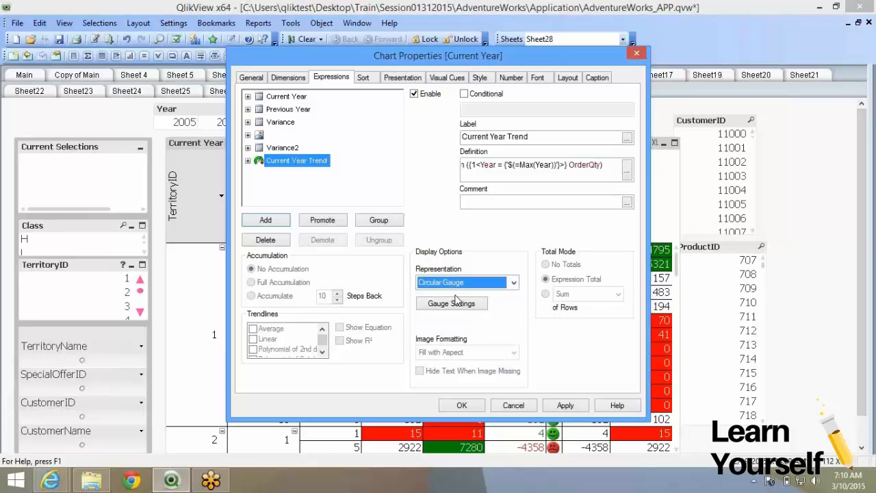
left_click(453, 302)
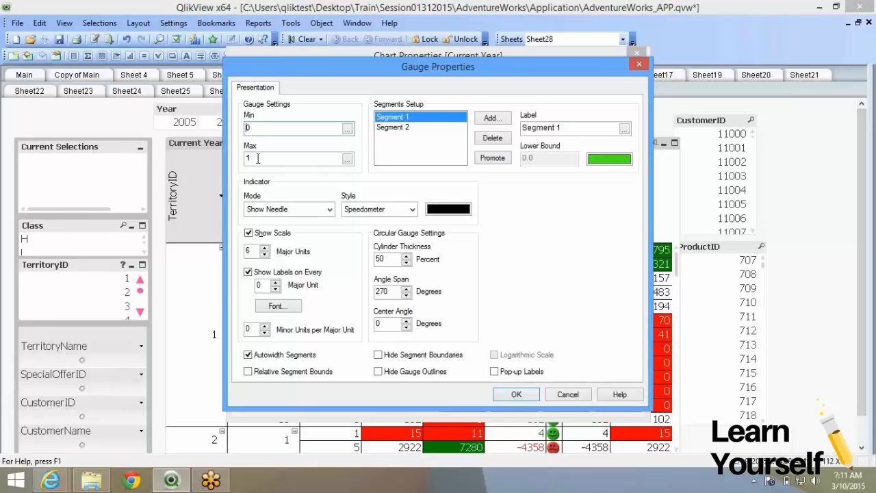
left_click(278, 160)
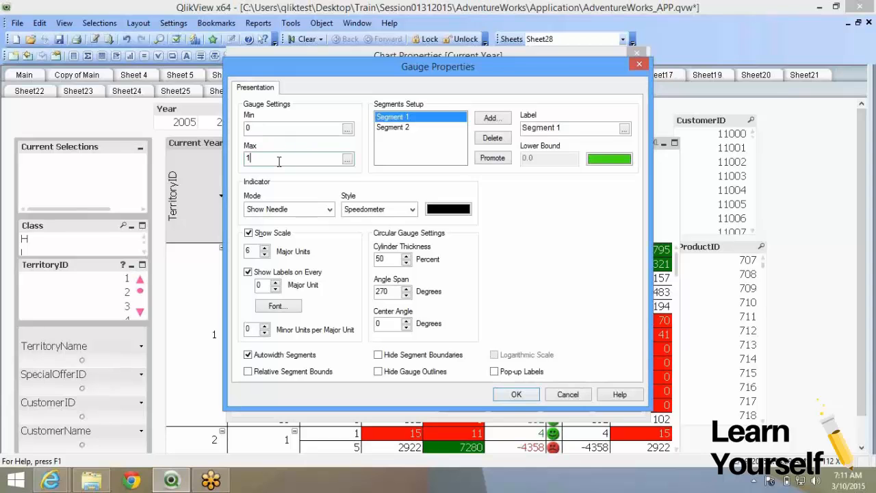
type("000")
left_click_drag(326, 77, 366, 76)
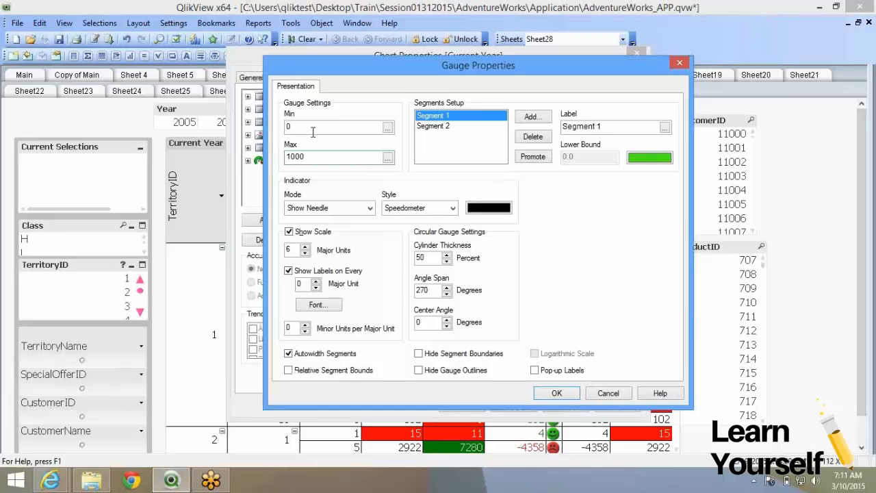
type("0")
Step: Promote Segment 2 above Segment 1 in the gauge and apply the gauge settings to the pivot table
left_click(433, 126)
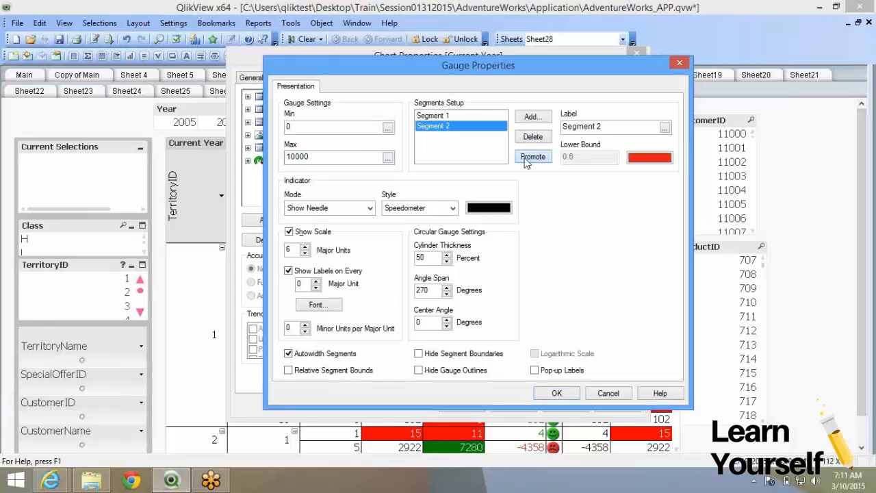
left_click(532, 157)
double_click(423, 289)
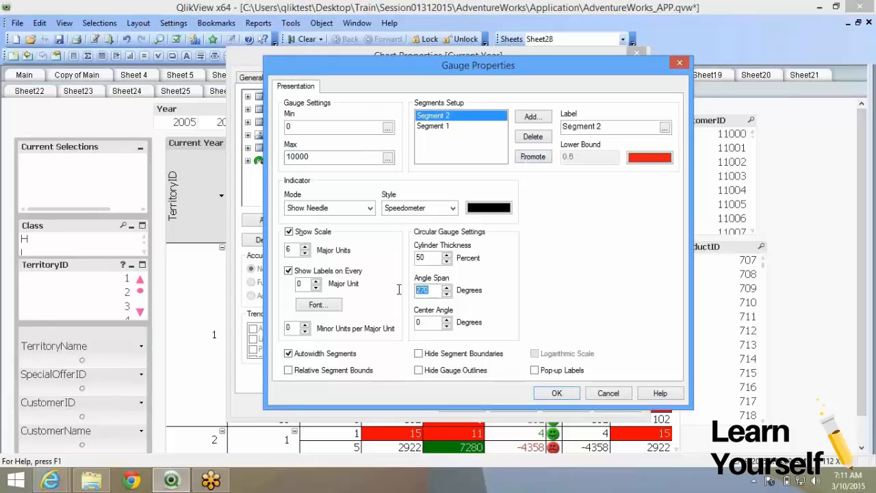
left_click(565, 395)
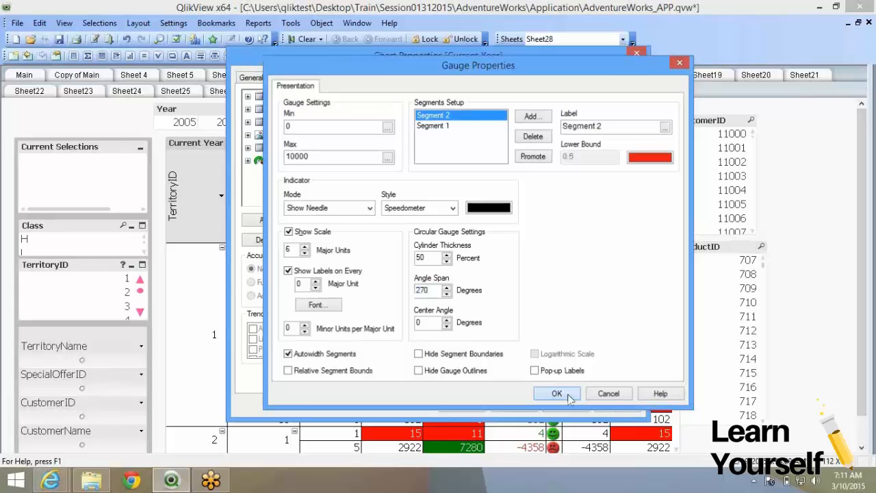
left_click(556, 394)
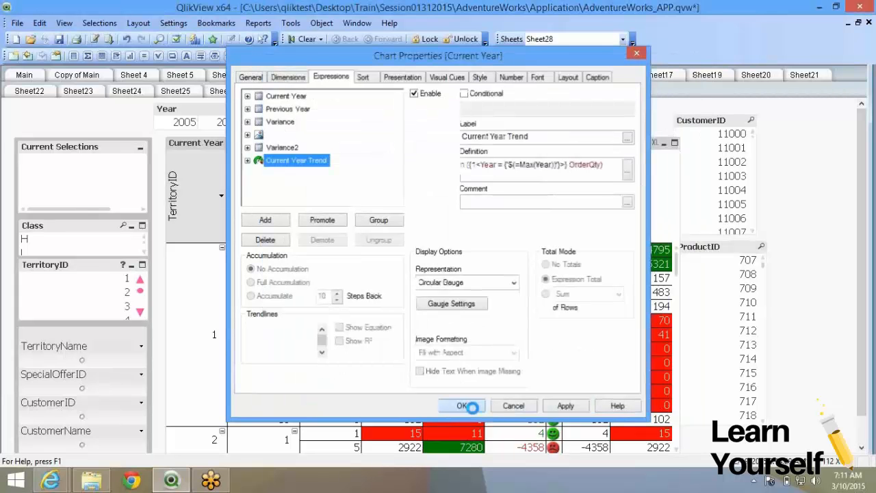
left_click(462, 406)
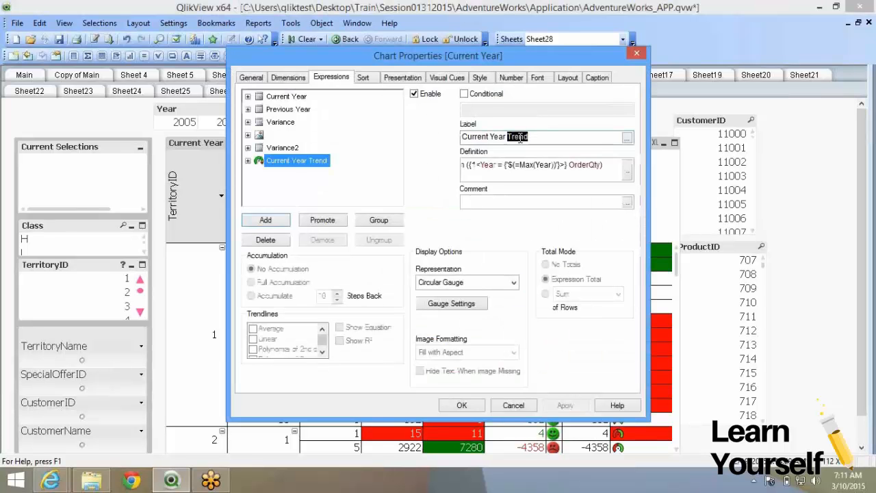
Step: Shorten the gauge expression's label to Current Year, clear its upper and lower visual cue limits, and apply
key("BackSpace")
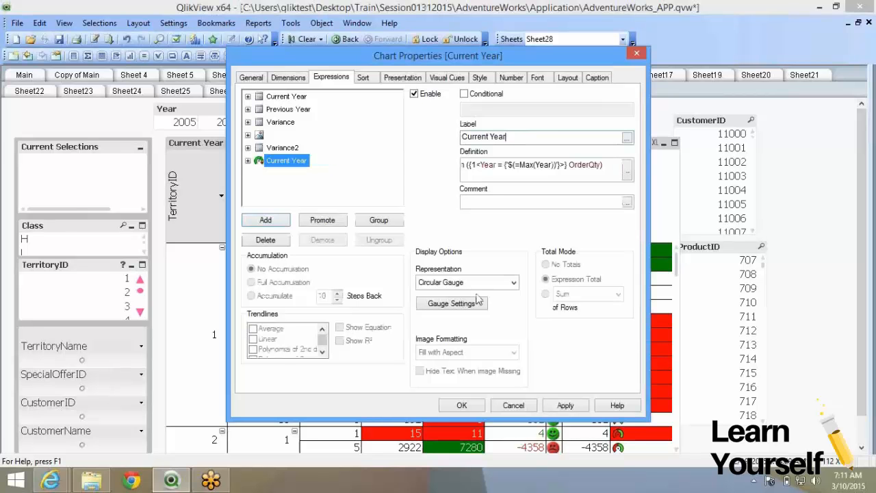
left_click(451, 303)
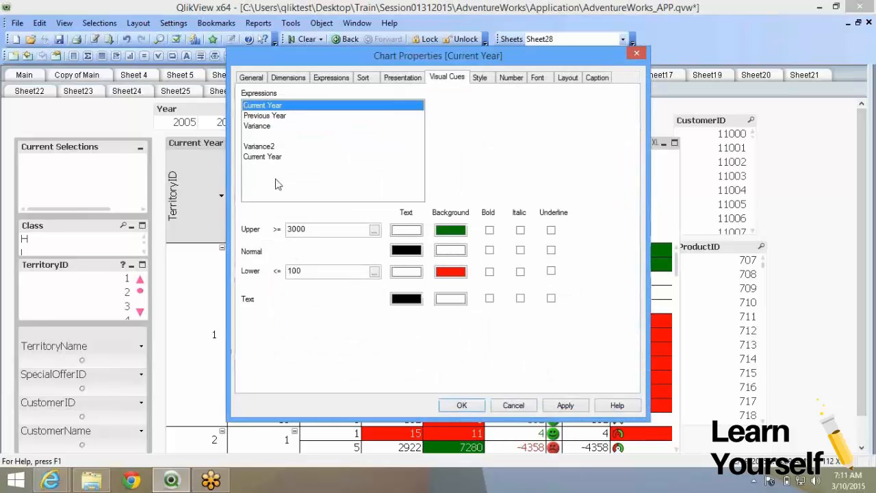
left_click(276, 178)
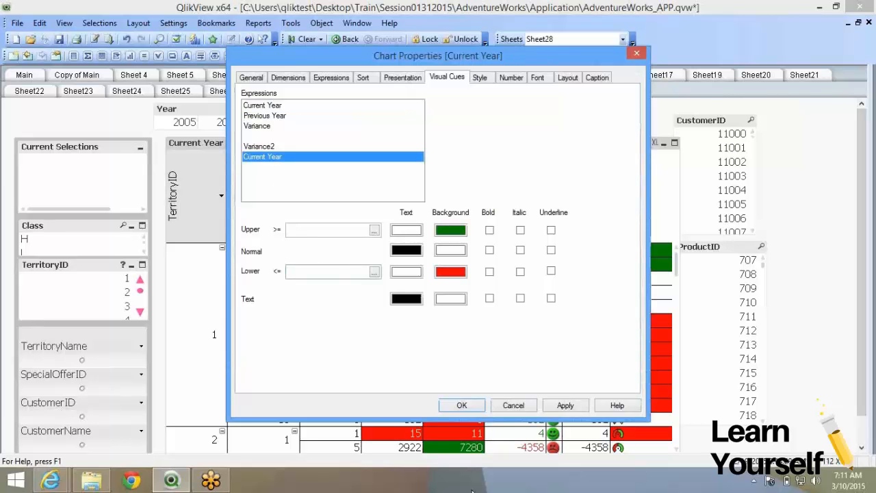
left_click(461, 405)
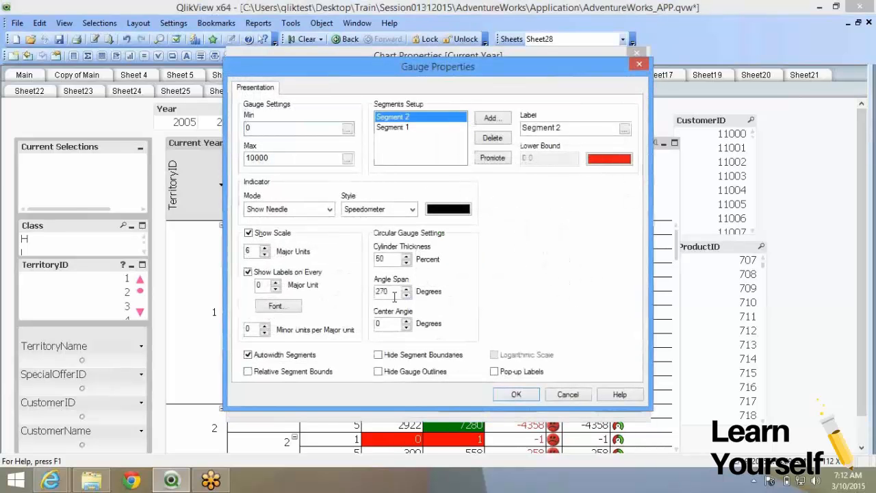
Step: Set the circular gauge's angle span to 180 degrees and apply it to the pivot table
double_click(395, 296)
type("18")
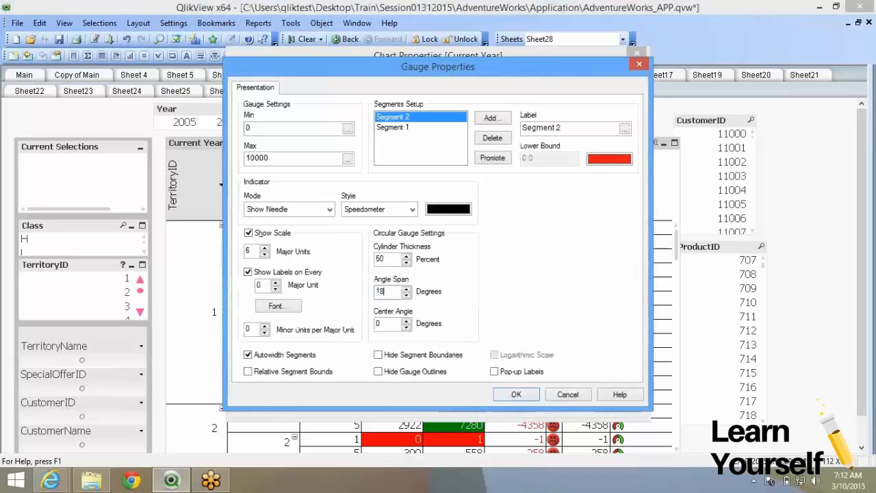
left_click(515, 394)
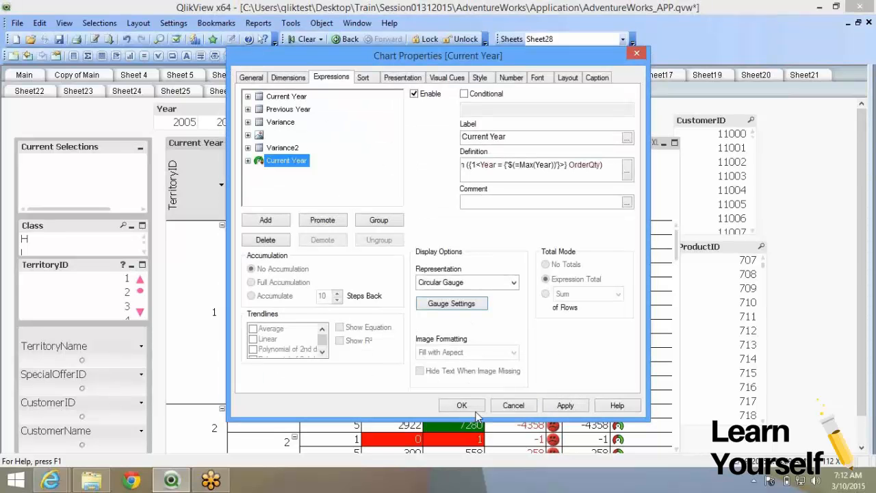
left_click(462, 406)
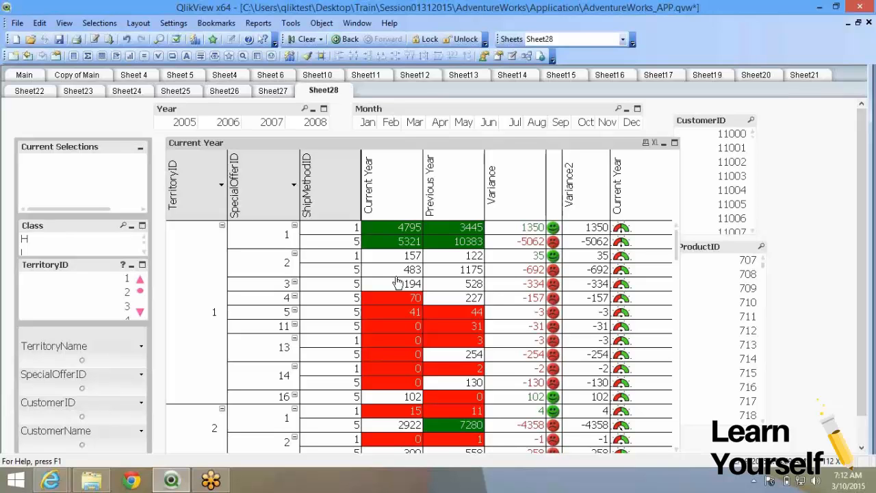
Step: Set the circular gauge's maximum to 5000, apply it, and check the gauges down the pivot table
right_click(628, 182)
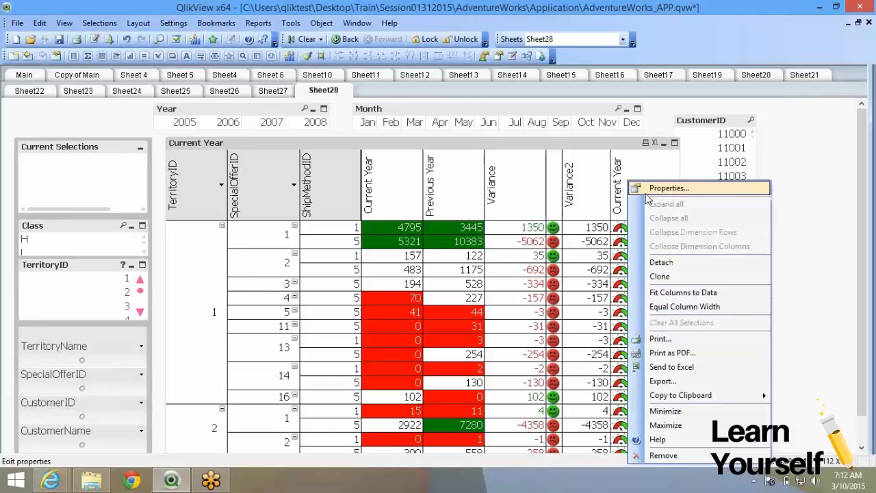
left_click(667, 188)
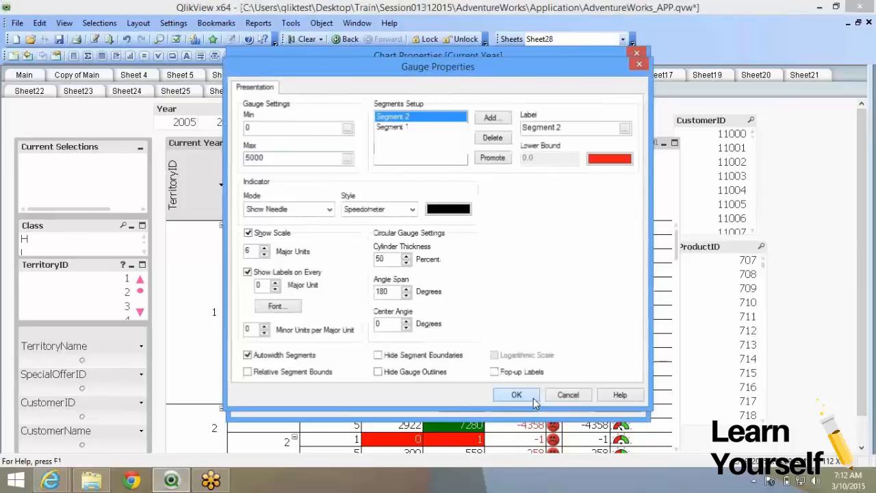
left_click(516, 395)
left_click(465, 406)
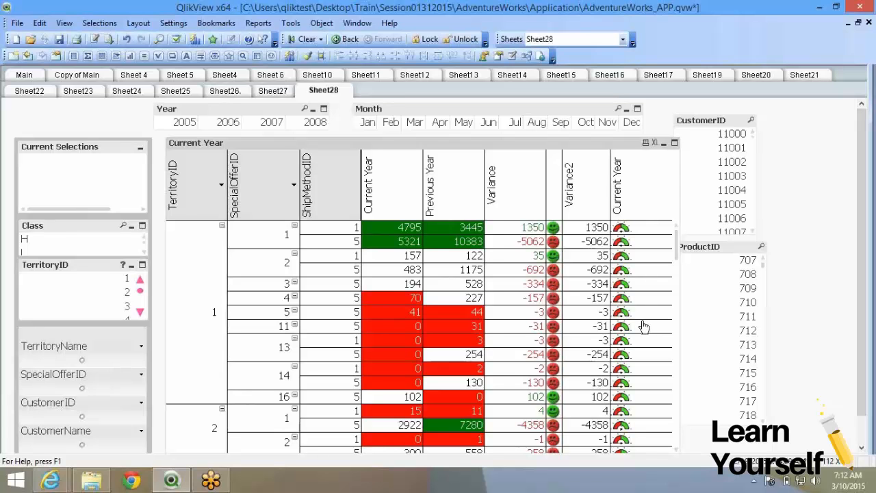
scroll(643, 326, "down", 3)
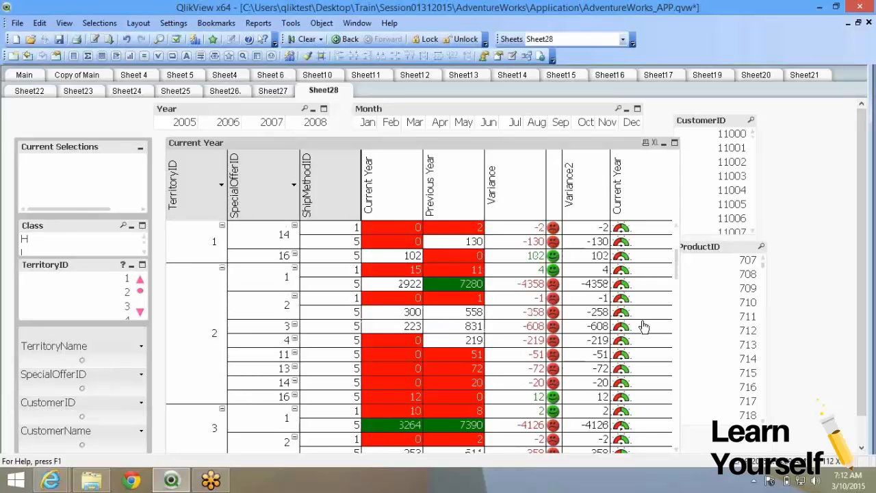
Step: Wrap the pivot table's cell text with a cell height of 2 lines and apply it
scroll(643, 326, "down", 2)
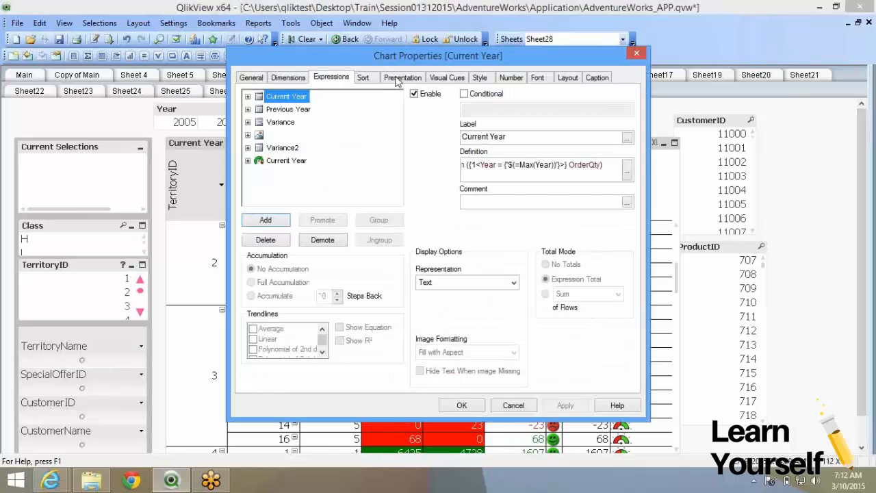
left_click(399, 78)
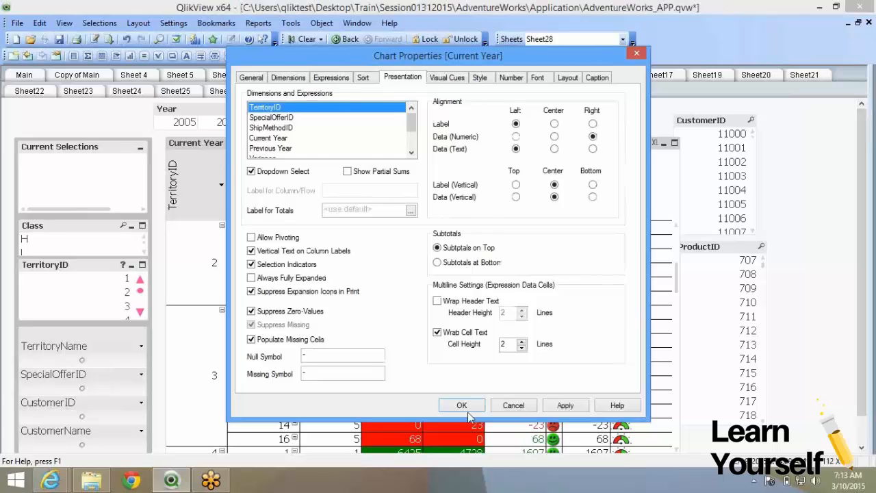
left_click(461, 405)
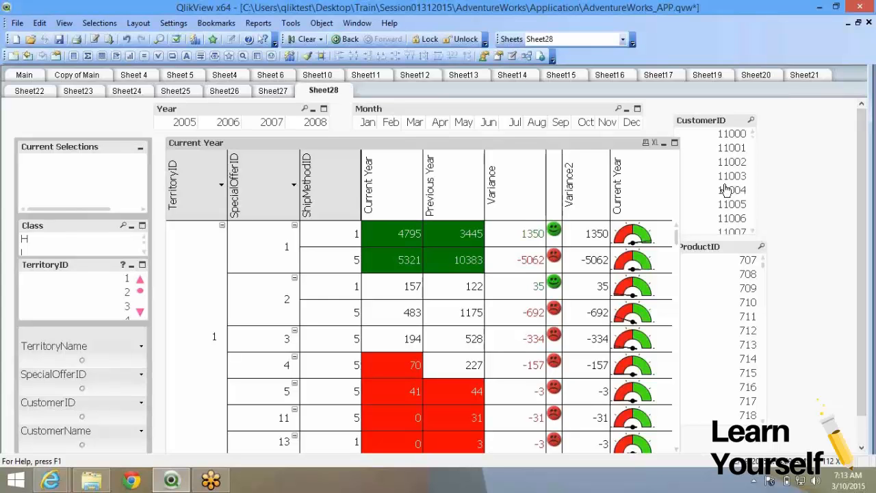
Step: Slightly widen the smiley image column and change the last Current Year expression's representation to Linear Gauge
left_click_drag(561, 236, 563, 236)
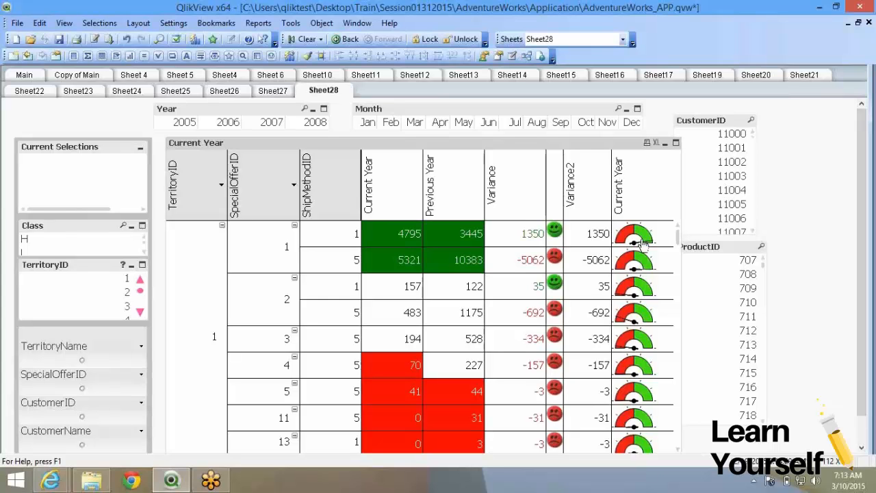
right_click(484, 197)
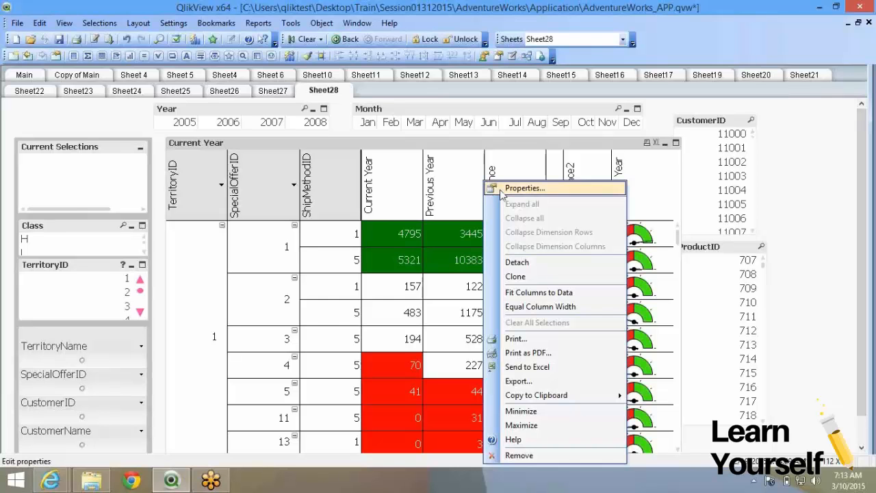
left_click(524, 188)
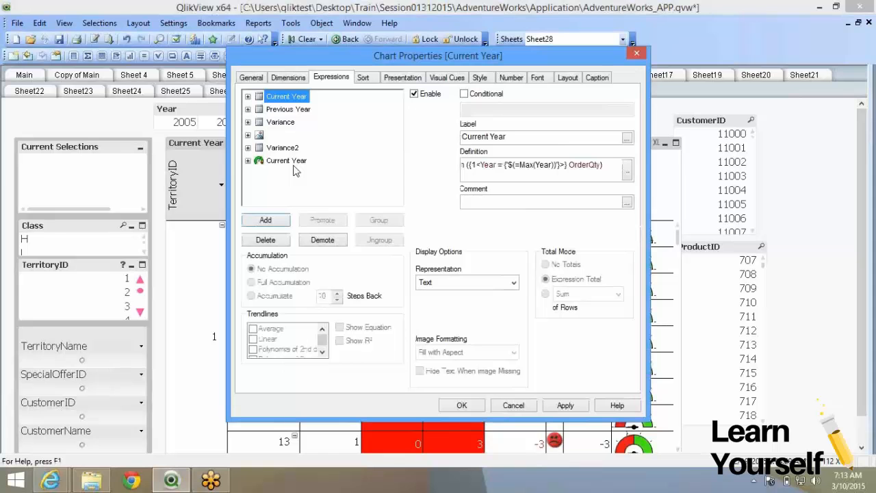
left_click(287, 160)
left_click(457, 404)
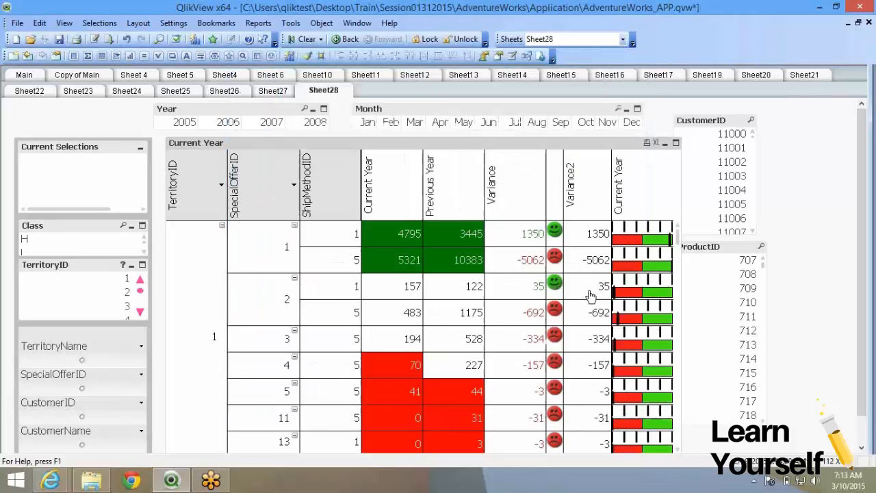
Step: Turn off cell text wrapping in the pivot table and apply the change
right_click(419, 143)
left_click(438, 149)
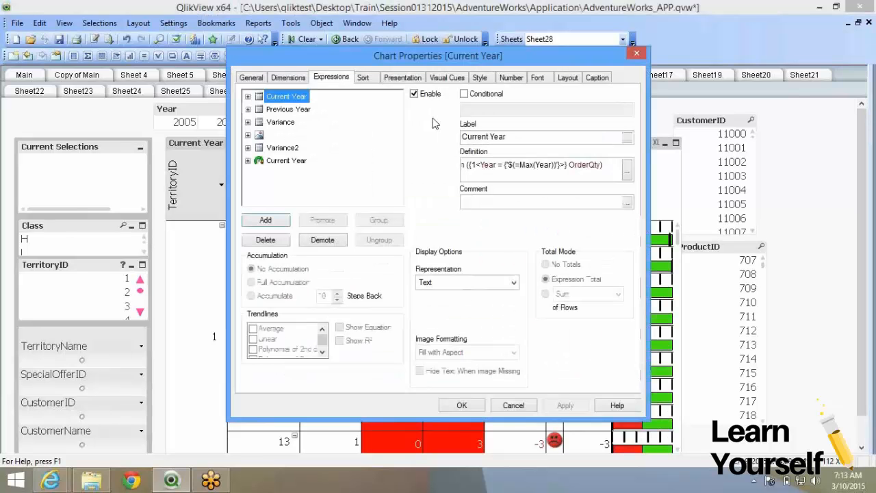
left_click(402, 77)
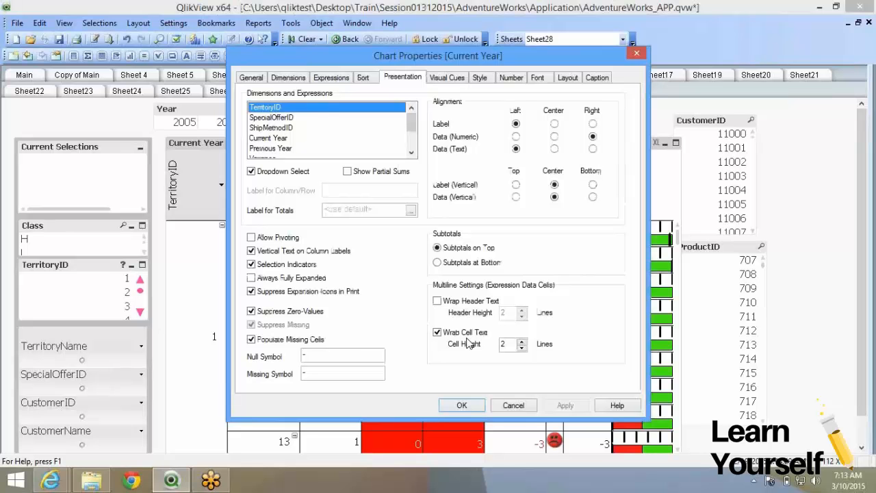
left_click(465, 332)
left_click(469, 405)
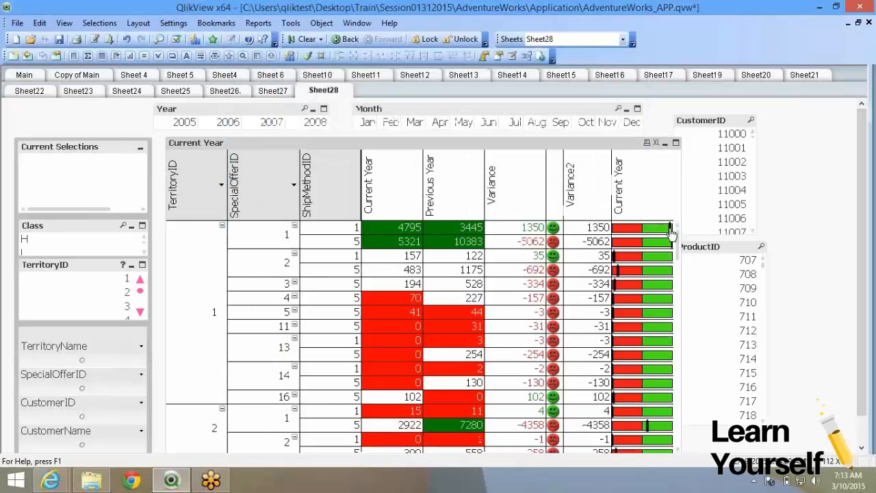
right_click(444, 229)
left_click(459, 236)
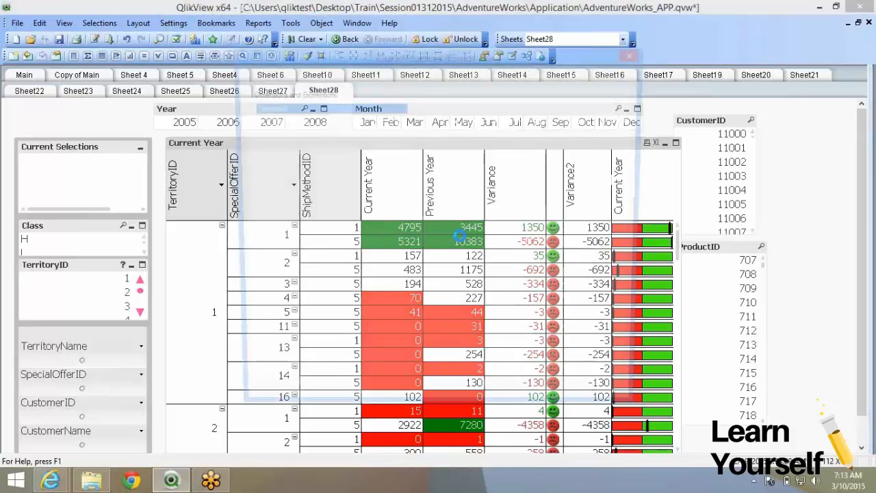
left_click(332, 78)
left_click(285, 161)
left_click(452, 284)
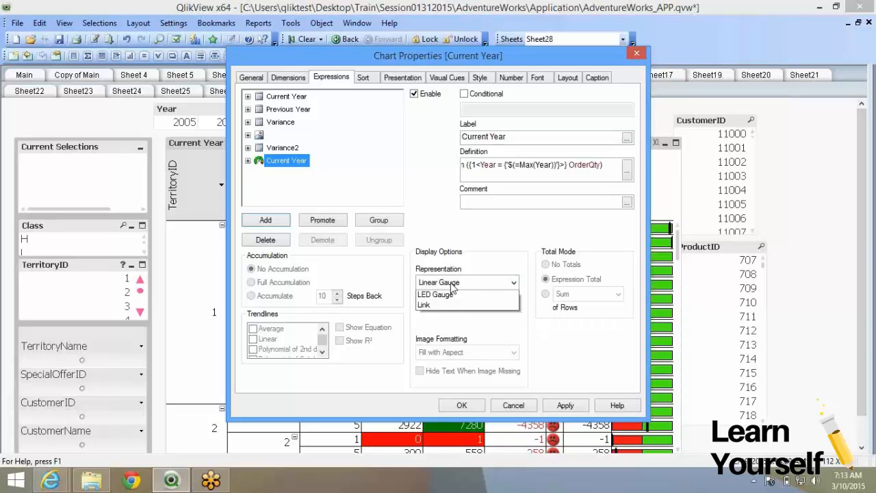
left_click(453, 304)
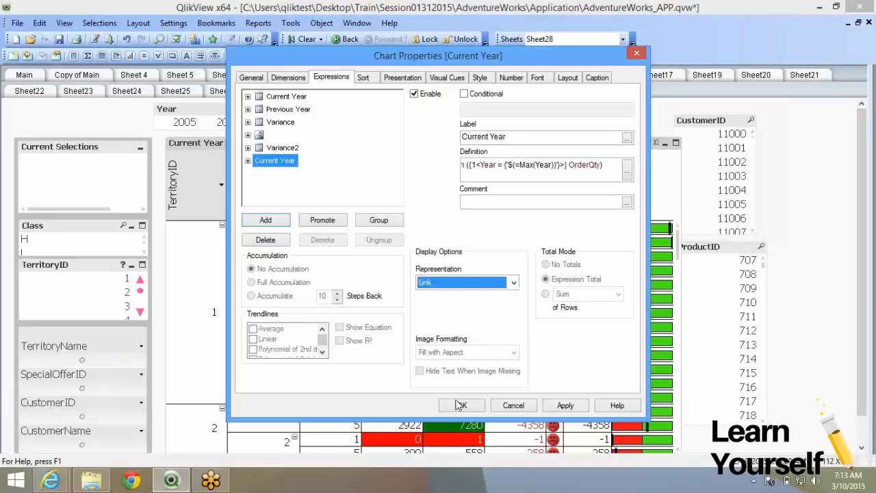
left_click(518, 406)
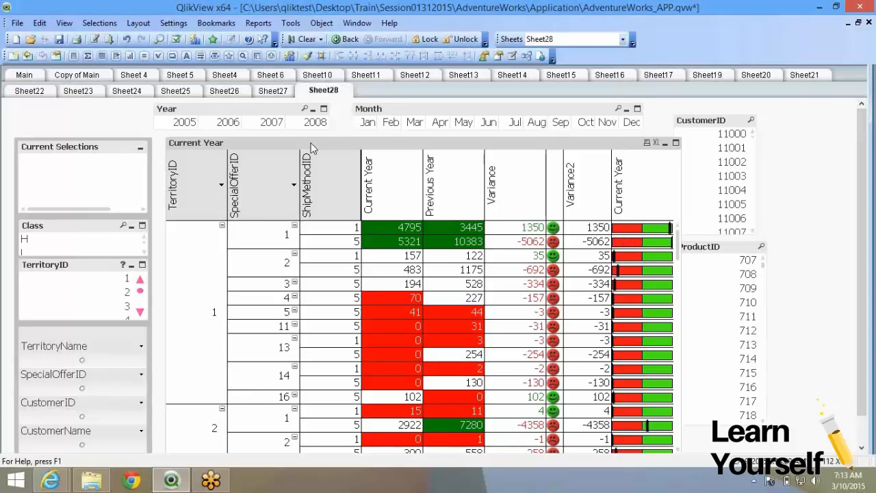
Step: Minimize the Current Year pivot table, duplicate it, and restore the copy below the Year and Month list boxes
double_click(311, 147)
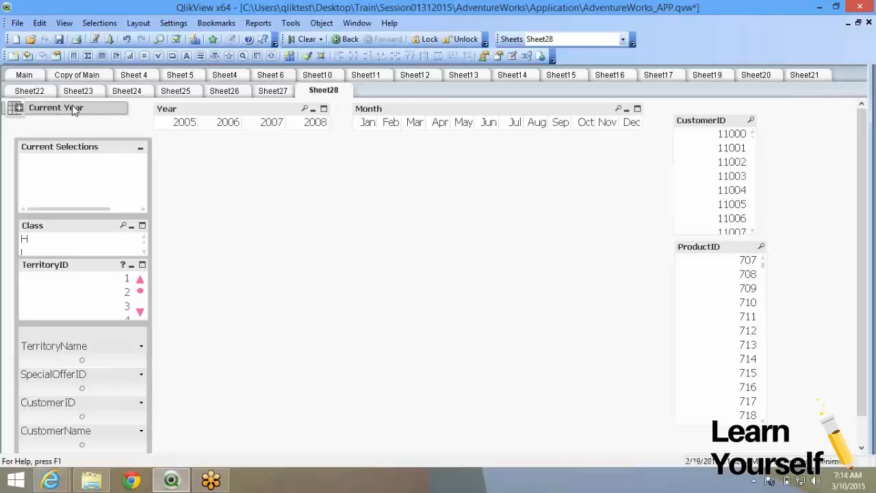
left_click_drag(72, 108, 176, 145)
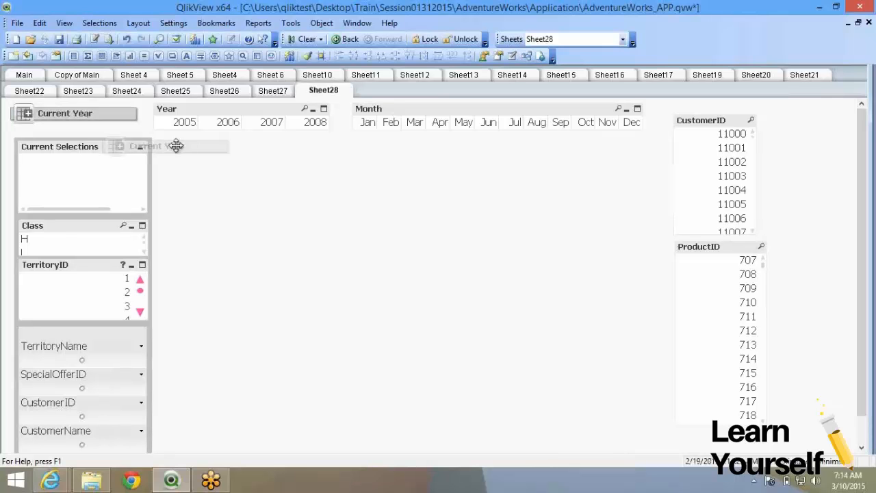
left_click_drag(176, 145, 192, 149)
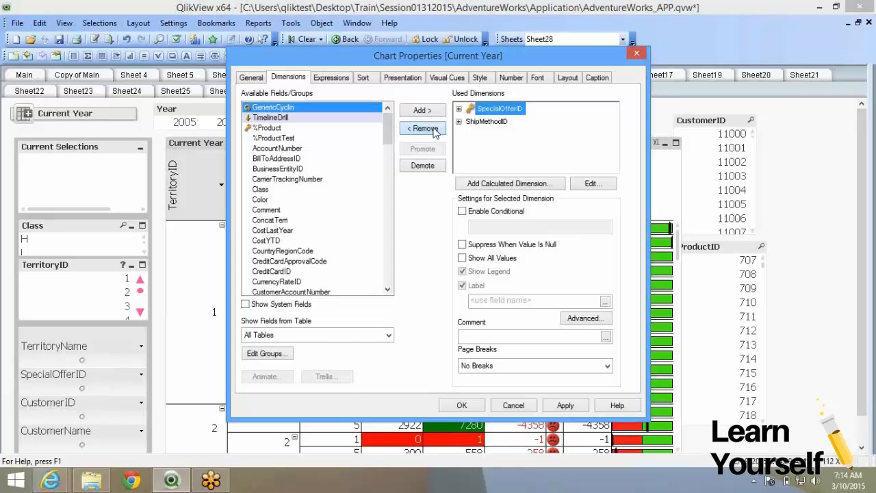
Step: Replace the copied pivot table's dimensions with the single dimension SalesOrderID and apply
left_click(424, 129)
left_click(424, 129)
left_click(312, 169)
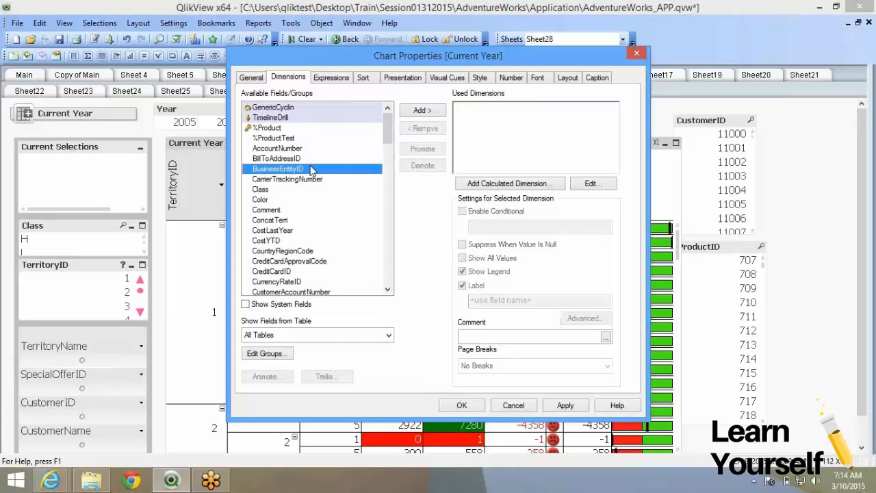
key("s")
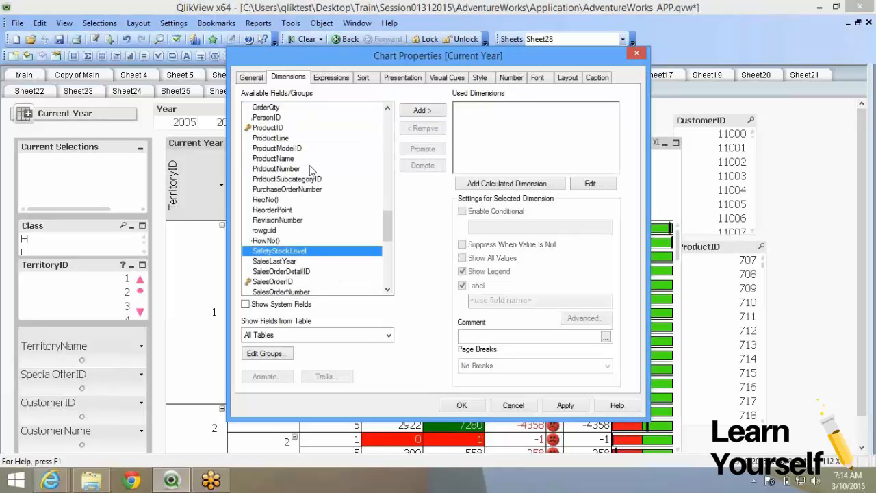
left_click(272, 281)
left_click(422, 110)
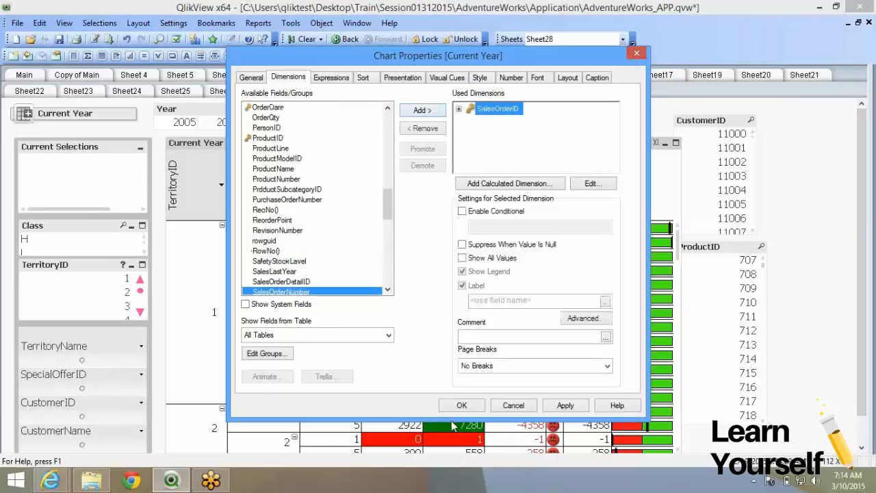
left_click(460, 405)
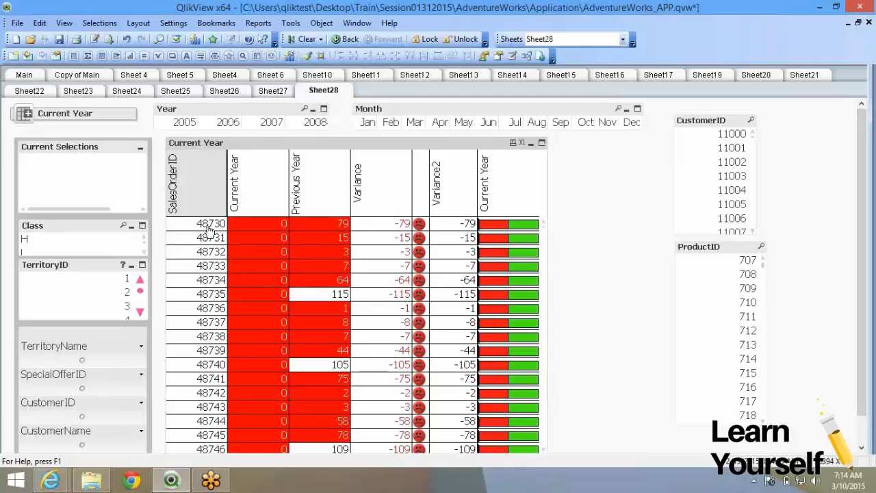
key("super+c")
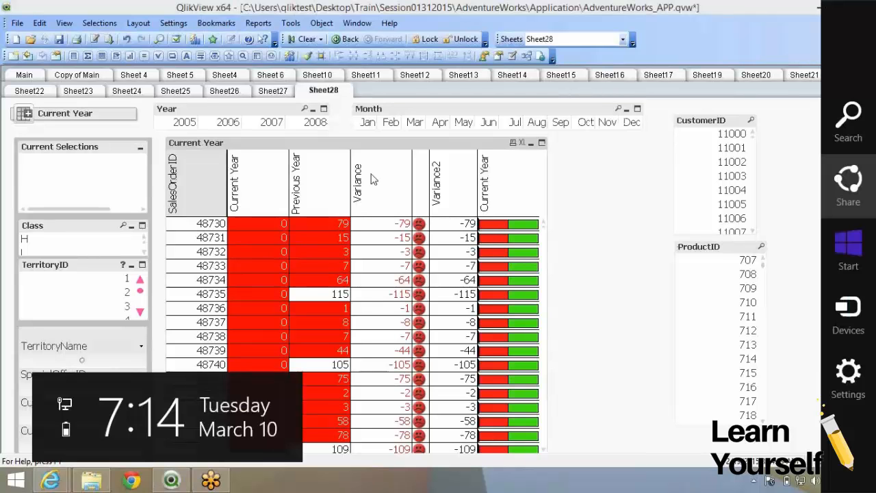
left_click(339, 153)
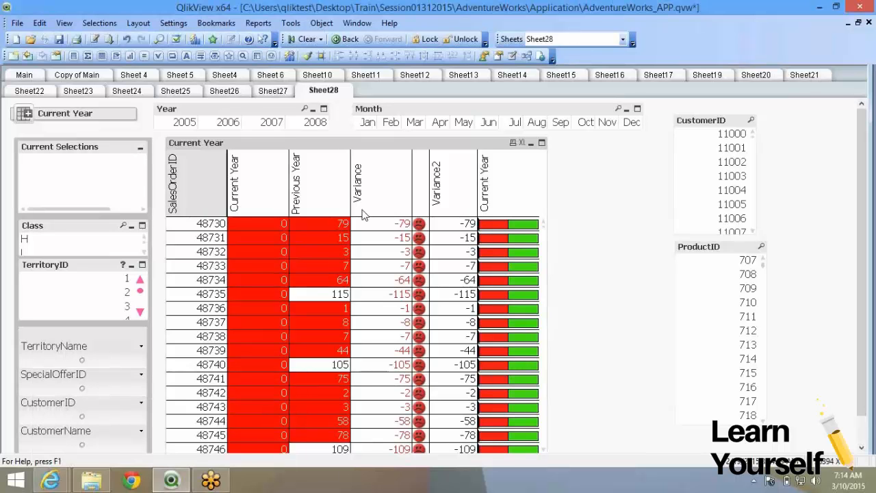
right_click(362, 210)
left_click(363, 189)
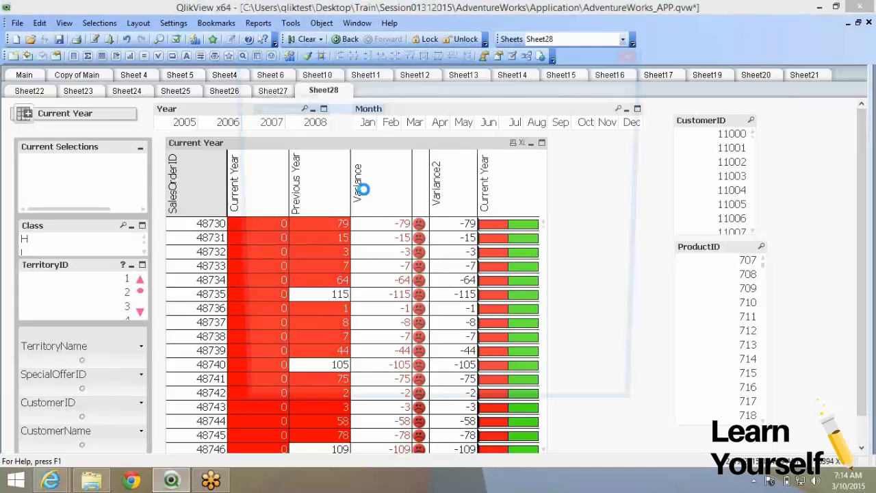
left_click(291, 160)
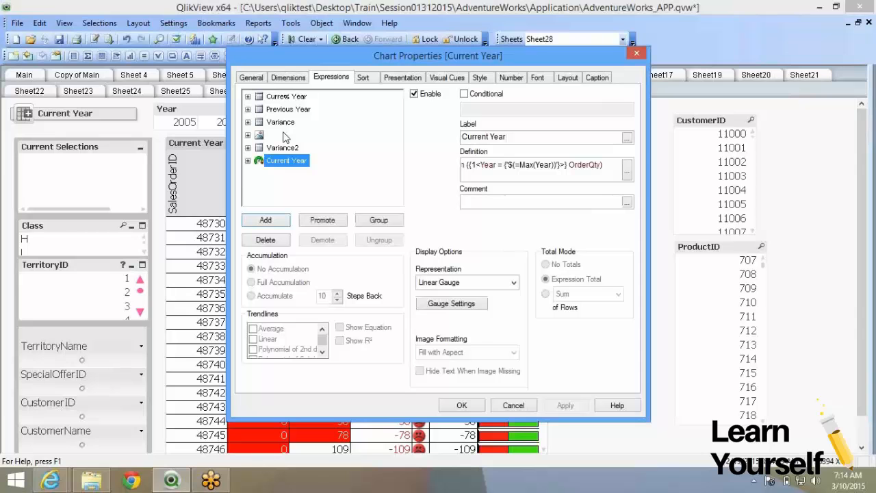
left_click(277, 222)
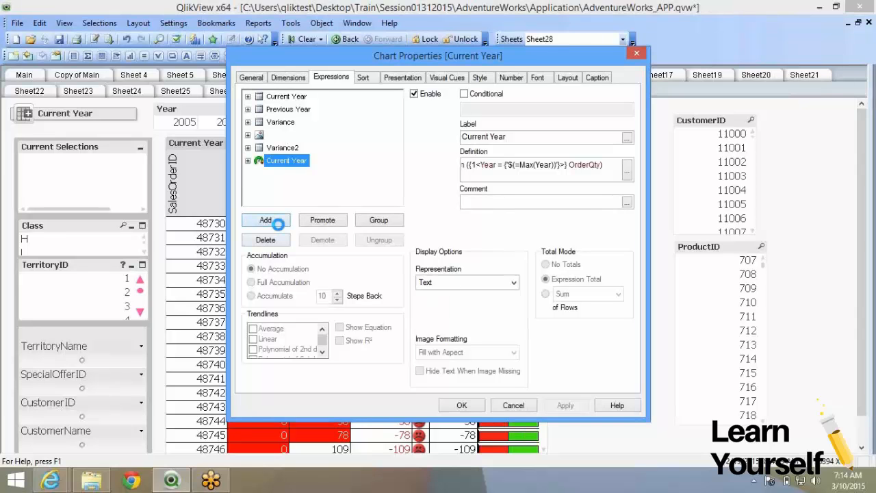
type("=ww")
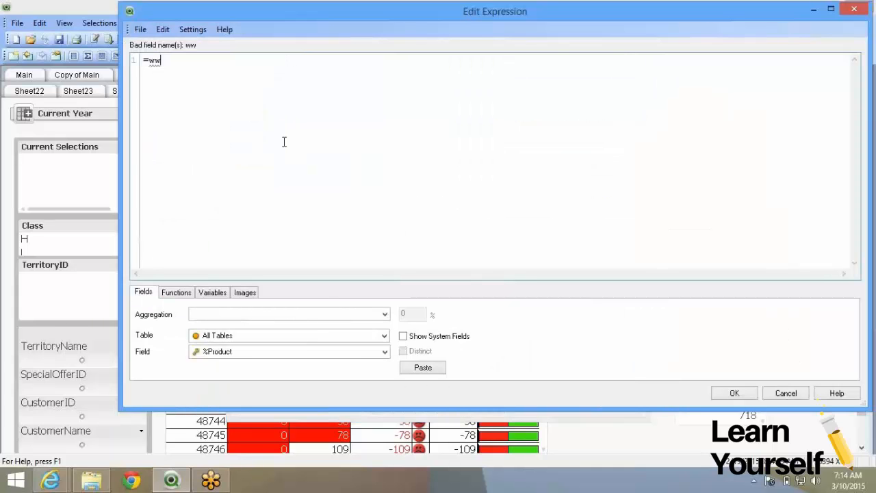
type("w.google.com")
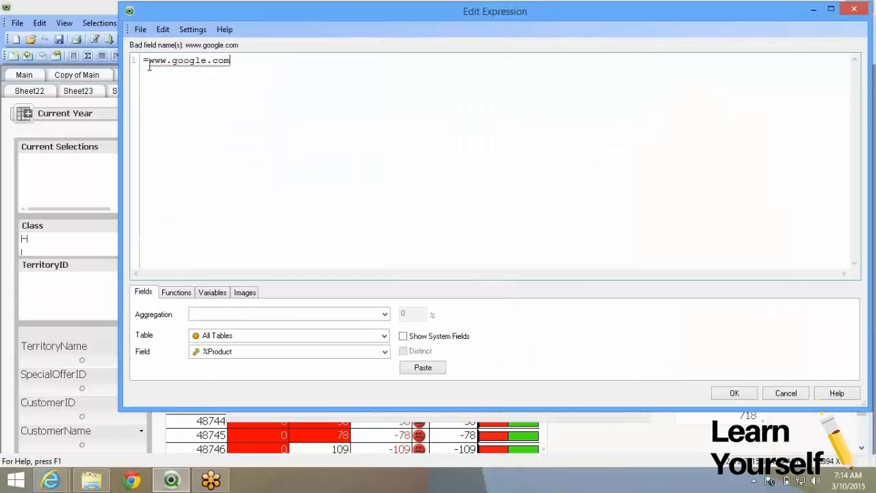
left_click_drag(149, 65, 230, 61)
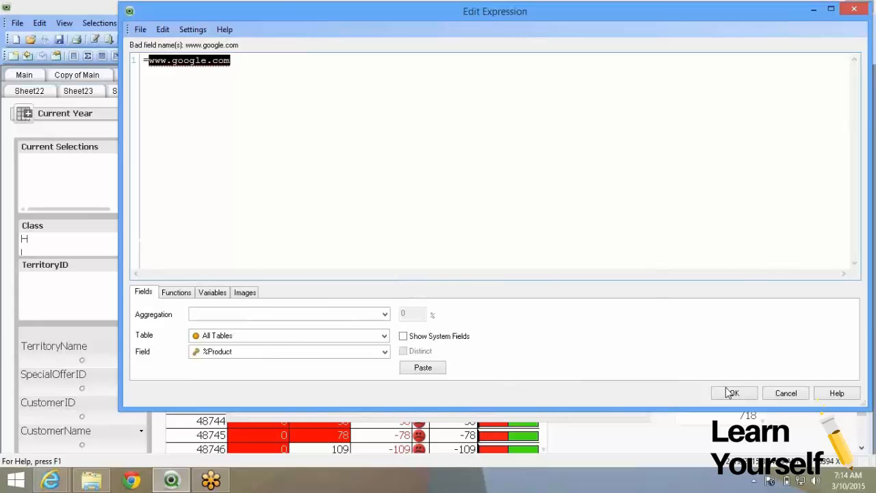
left_click(730, 393)
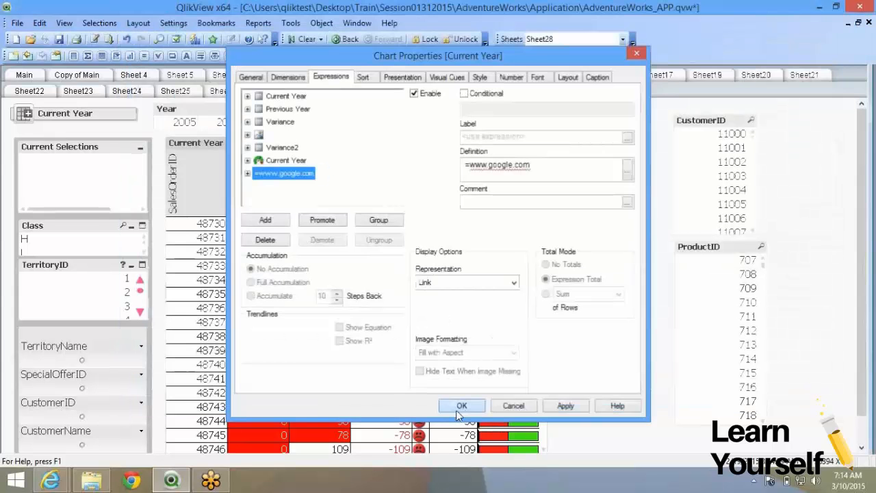
left_click(461, 406)
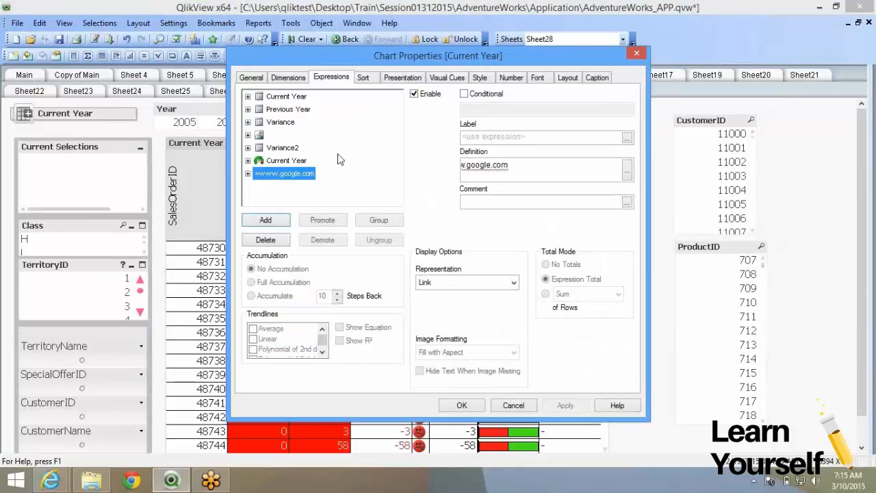
left_click(480, 137)
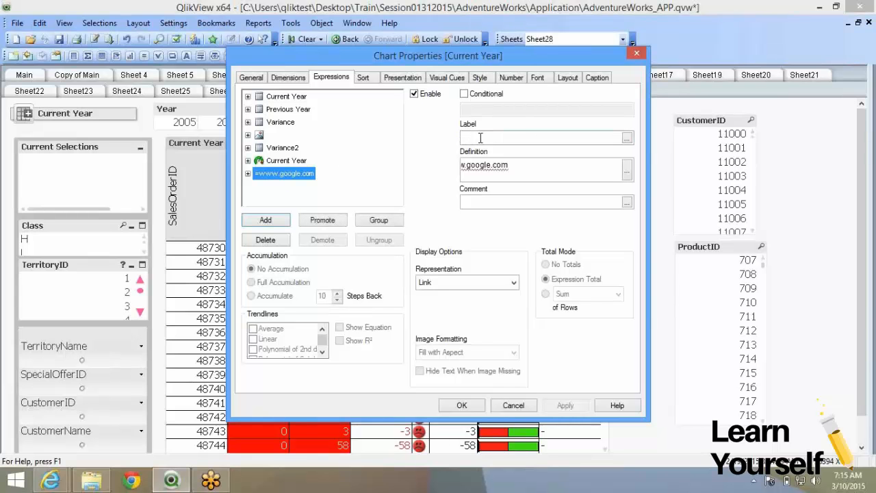
type("Webpage")
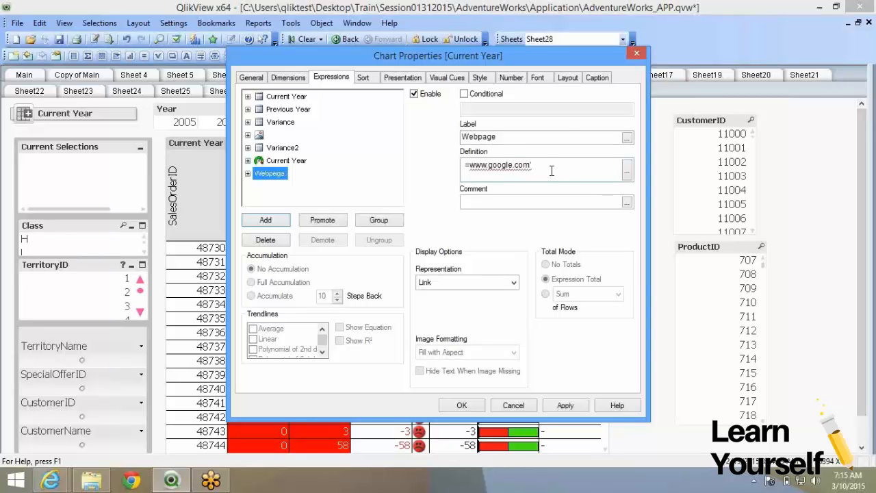
left_click(472, 405)
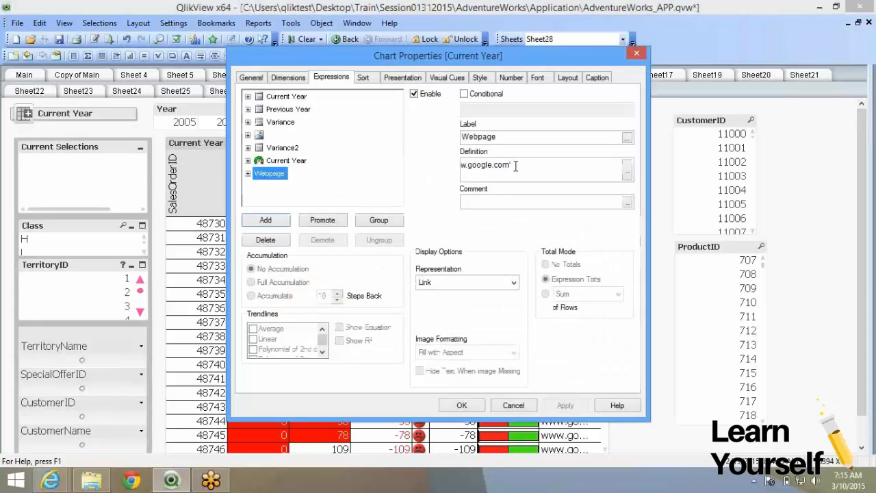
key("Home")
type("=")
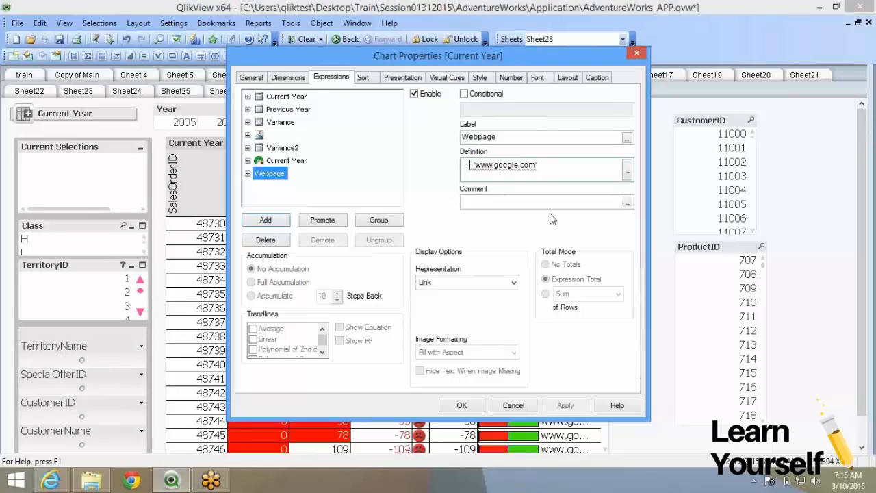
key("Return")
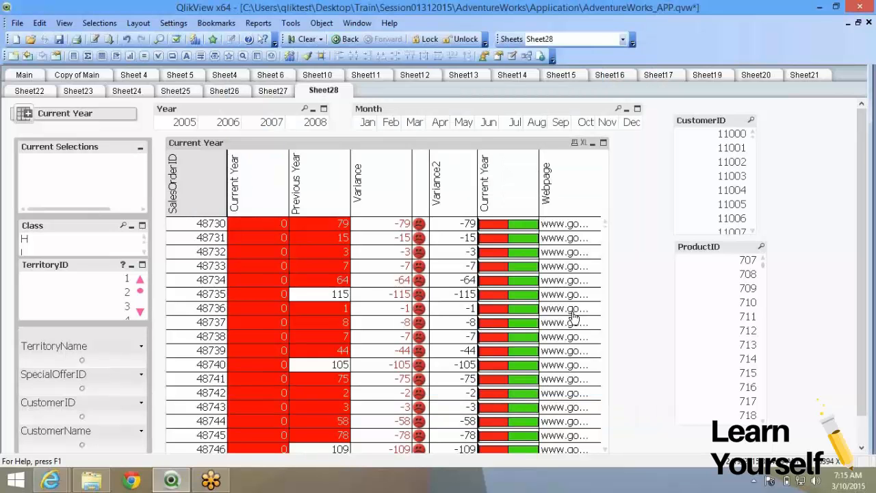
right_click(561, 252)
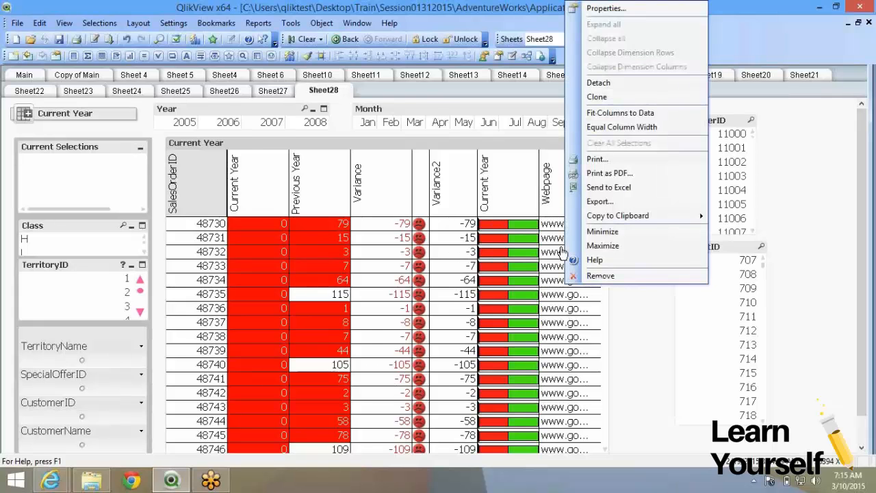
left_click(605, 8)
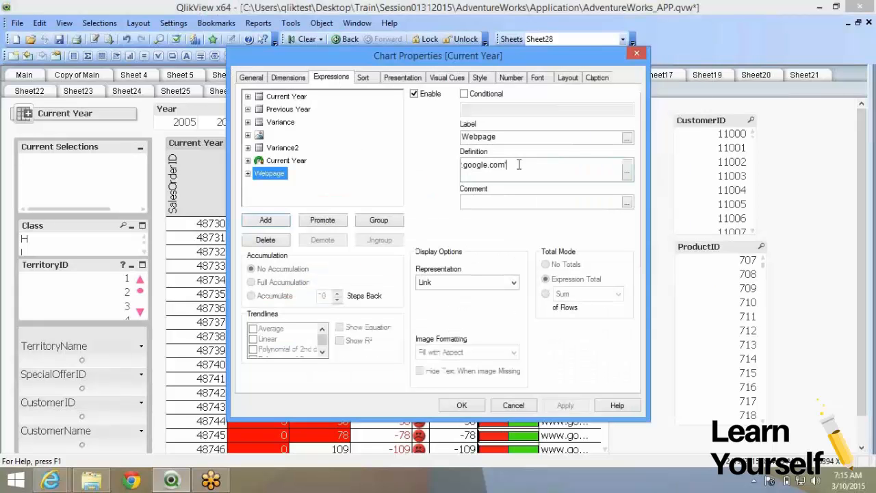
key("BackSpace")
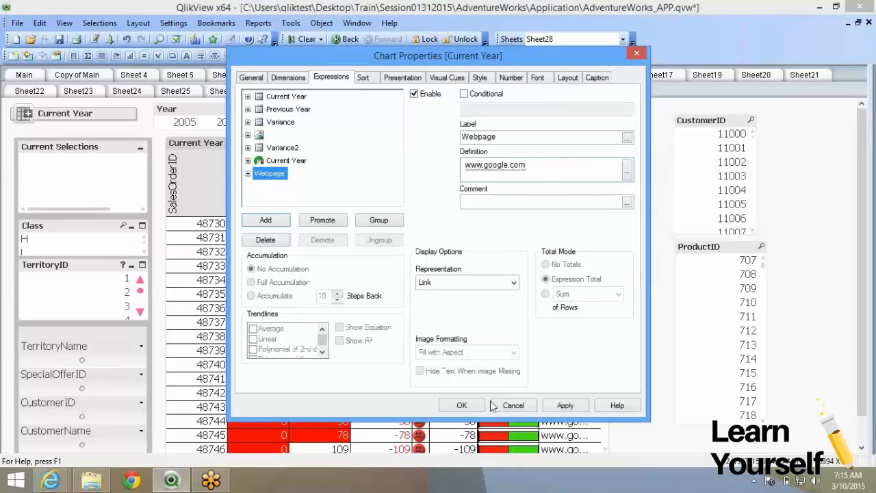
left_click(462, 405)
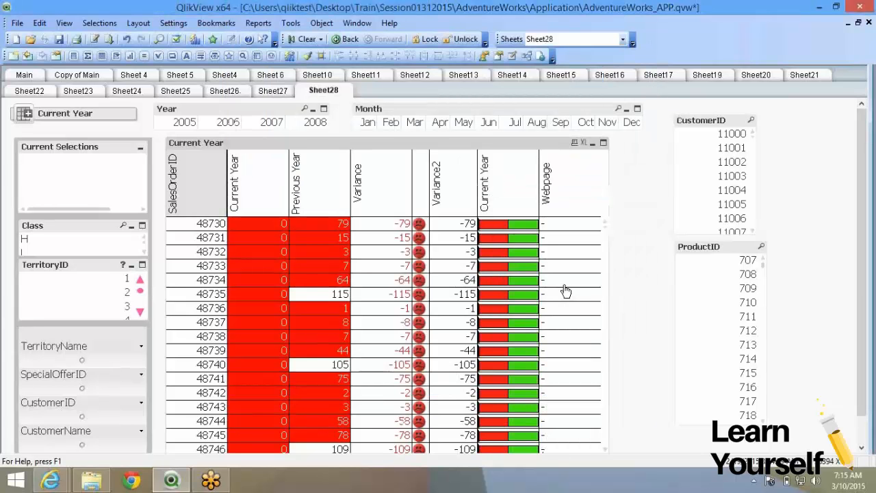
right_click(565, 284)
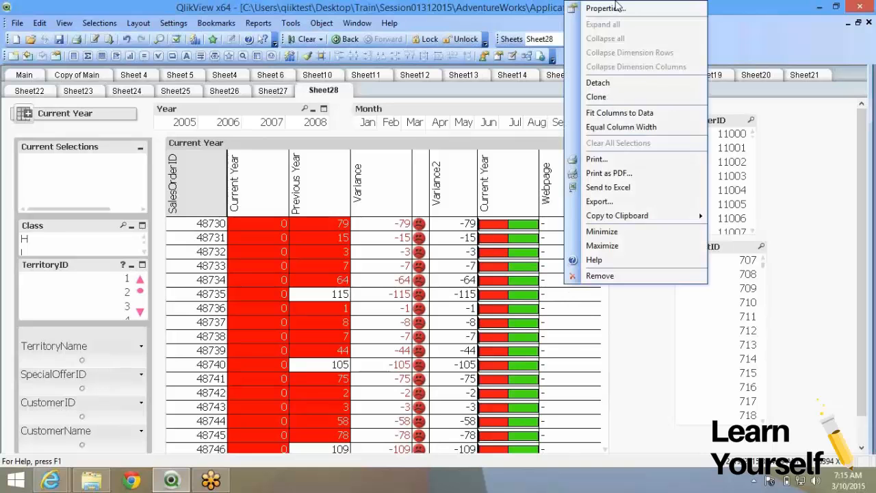
left_click(605, 8)
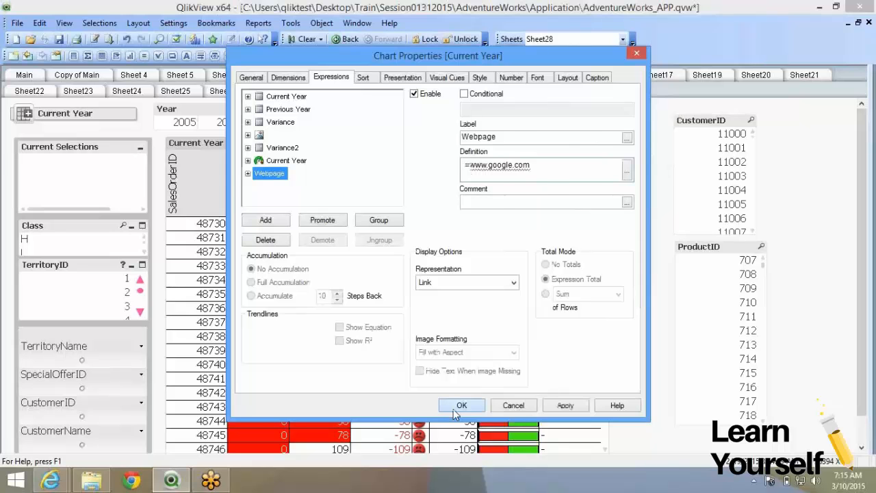
left_click(460, 406)
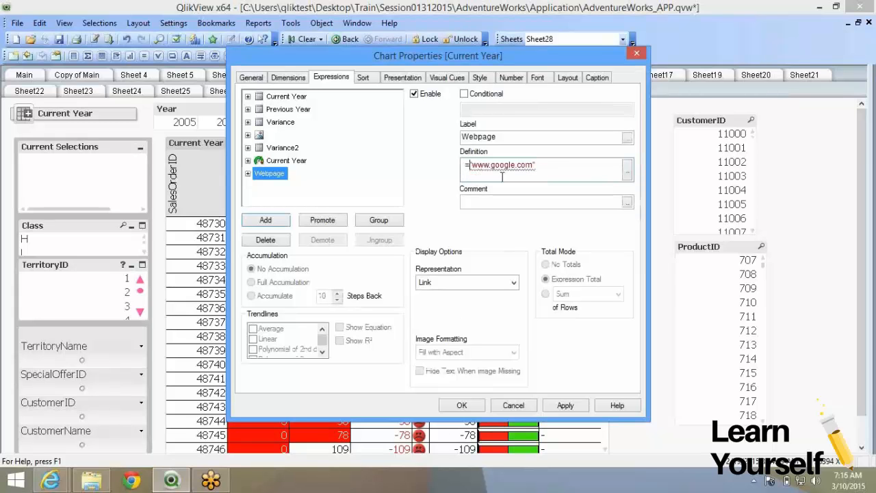
key("Return")
right_click(555, 257)
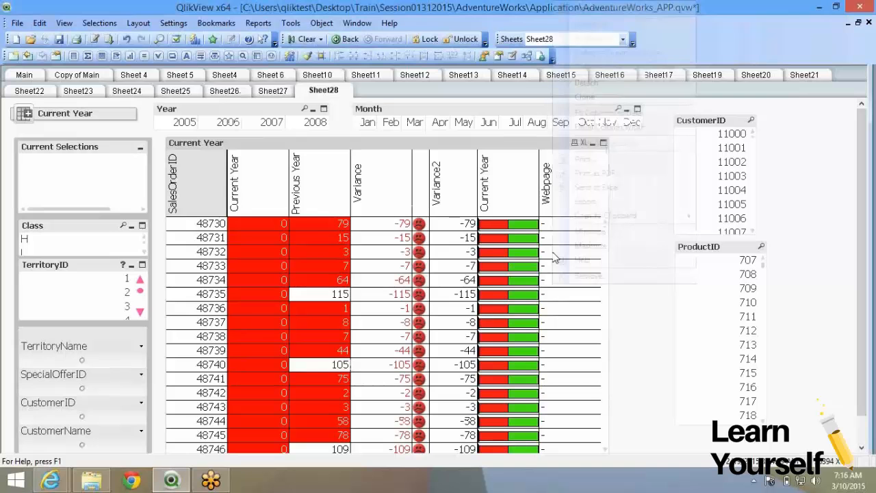
left_click(592, 8)
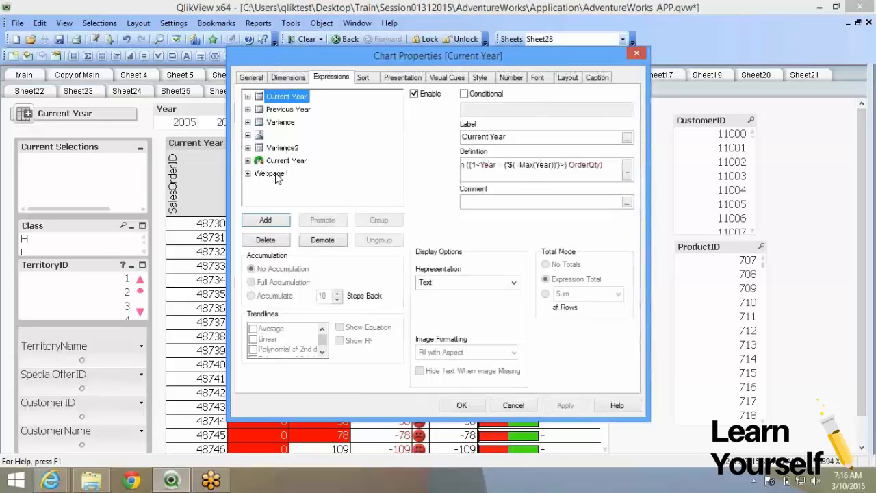
left_click(276, 174)
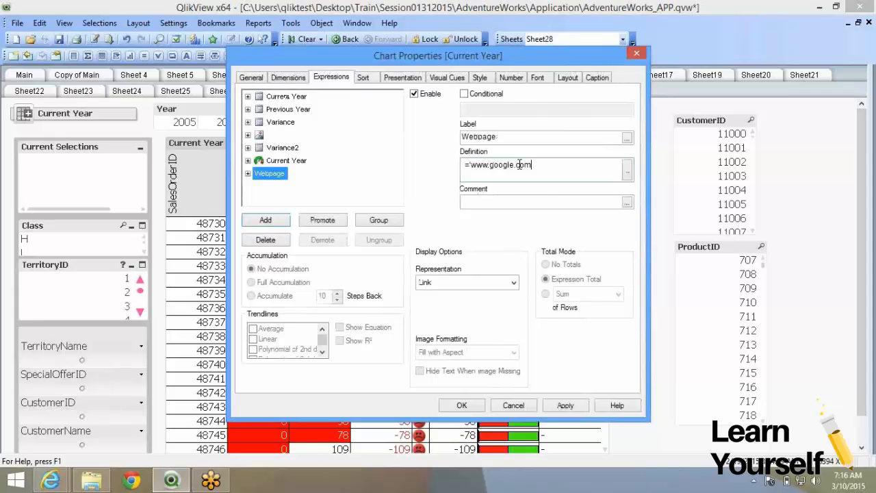
key("Return")
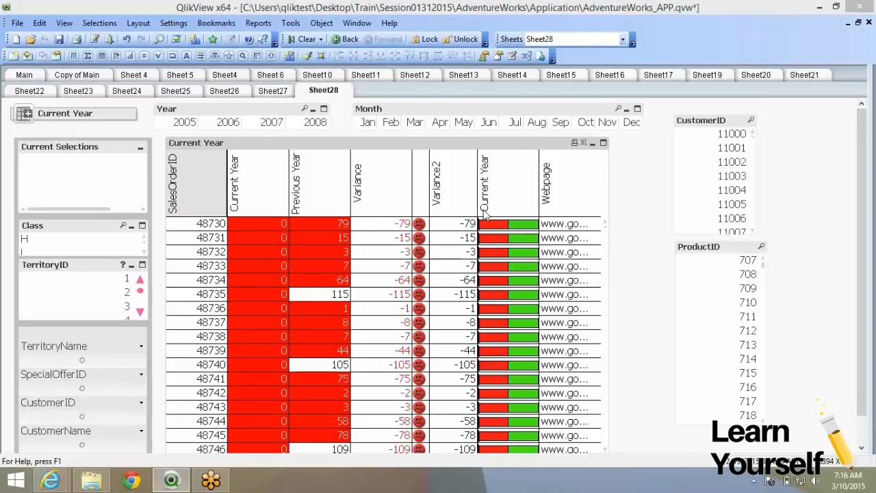
Step: Shorten the Webpage expression's definition to ='google.com' and confirm the chart properties
key("BackSpace")
key("BackSpace")
key("BackSpace")
key("BackSpace")
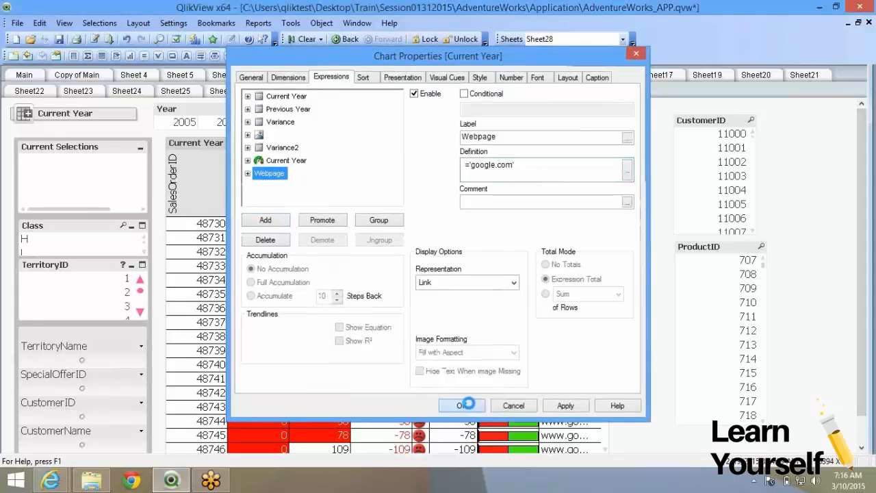
left_click(462, 404)
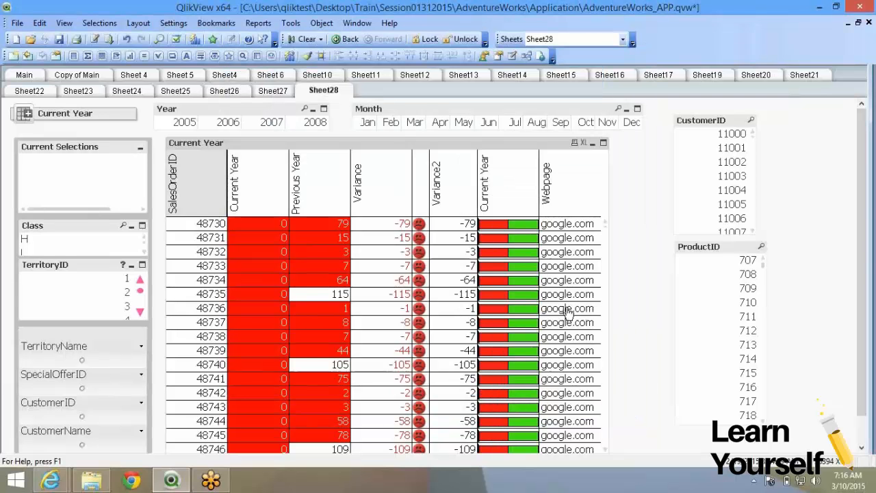
scroll(566, 312, "down", 4)
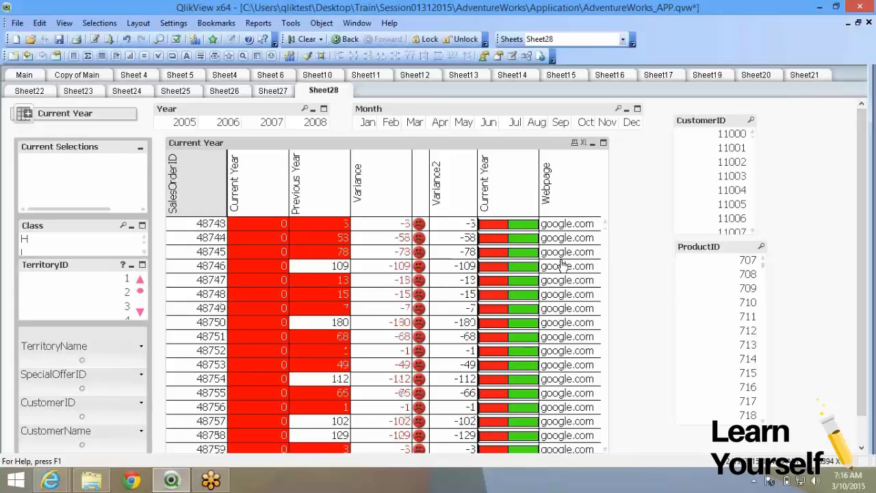
right_click(561, 264)
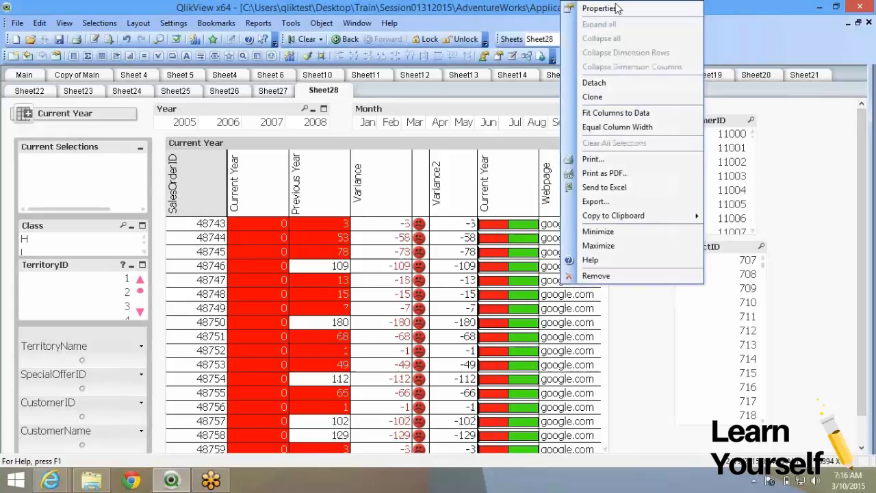
left_click(600, 9)
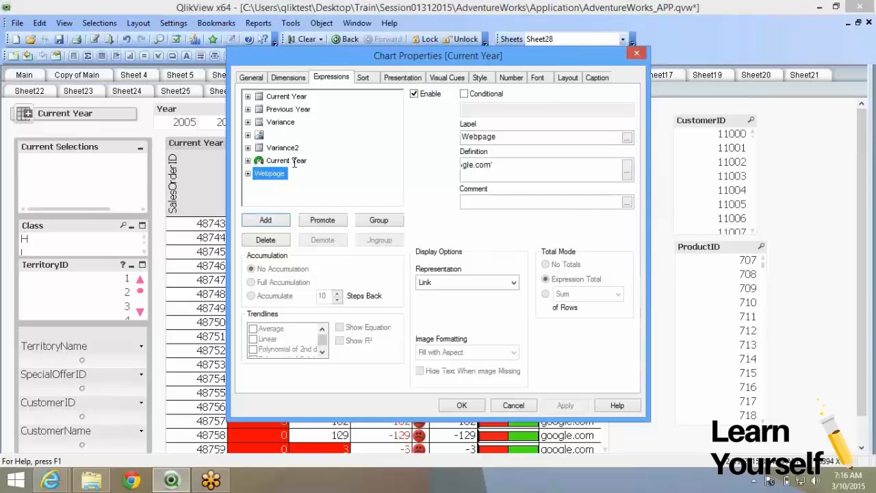
left_click(472, 165)
type("wwgoo")
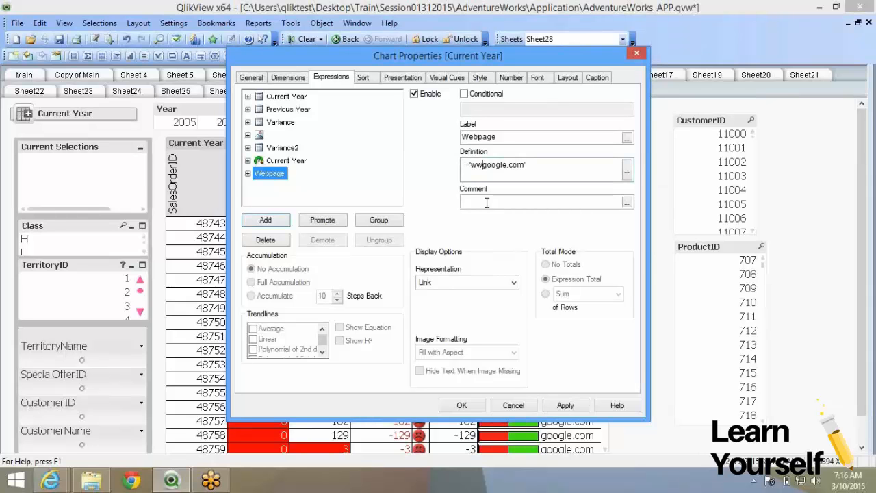
type("w.")
left_click(472, 282)
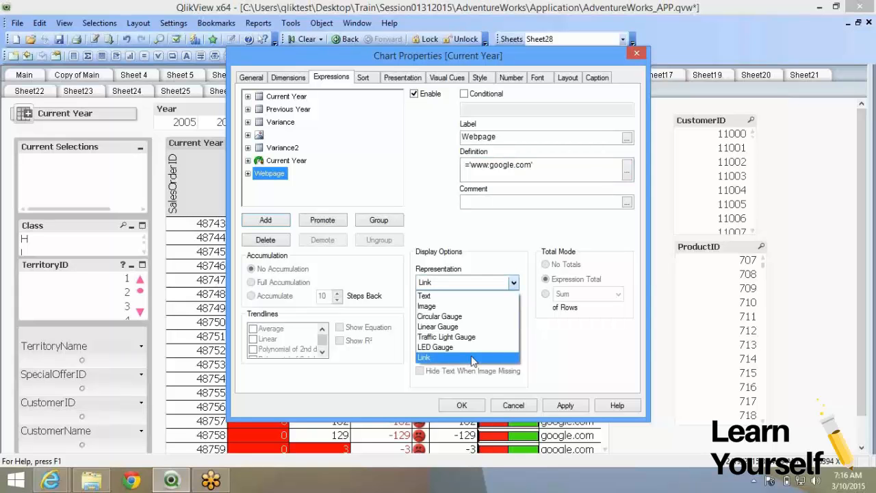
left_click(472, 357)
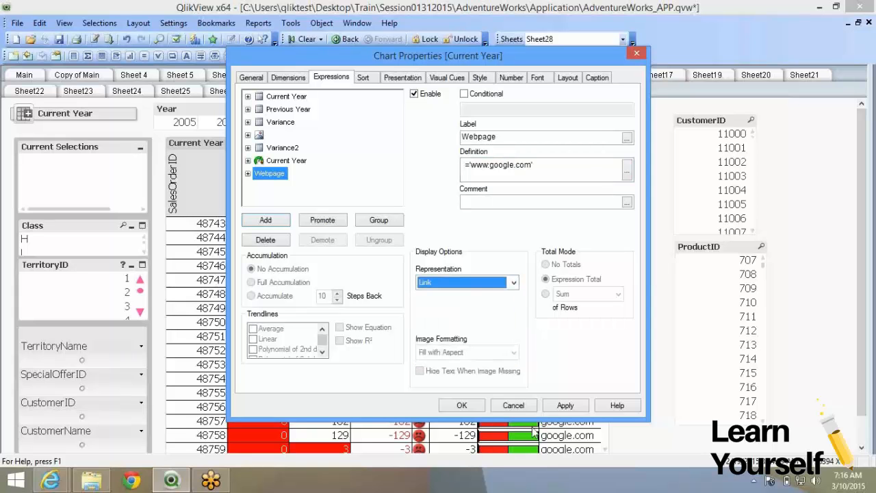
left_click(457, 405)
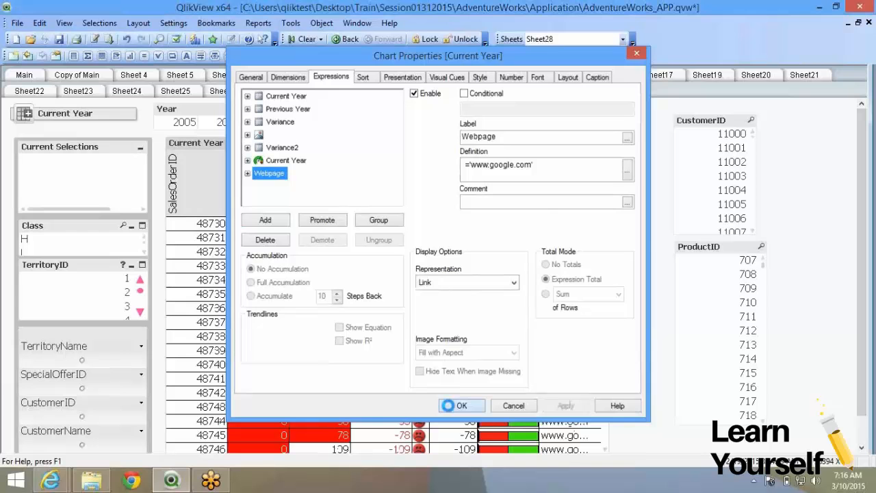
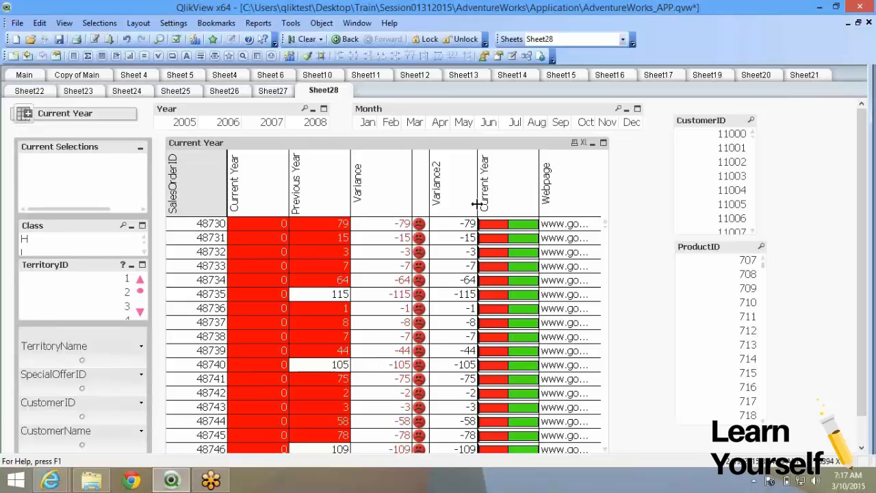
Step: Start a second QlikView instance and open the Executive Dashboard document from C:\Program Files\QlikView\Examples\Documents
right_click(171, 480)
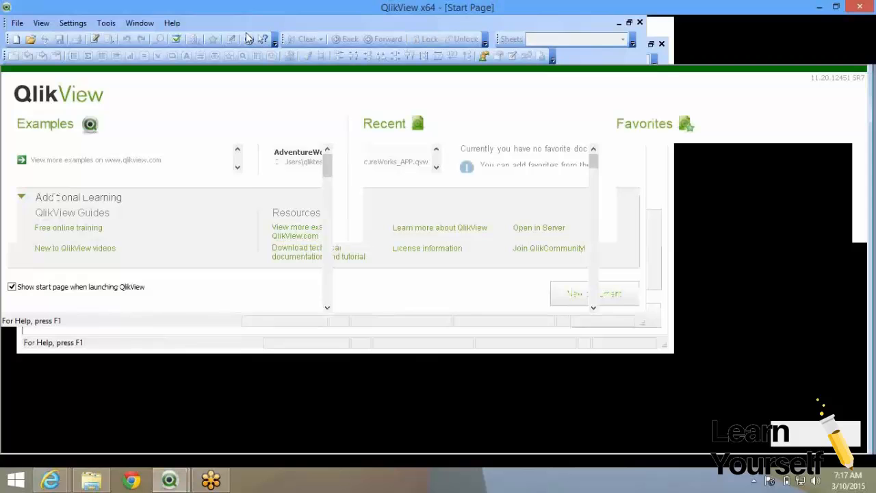
left_click(30, 39)
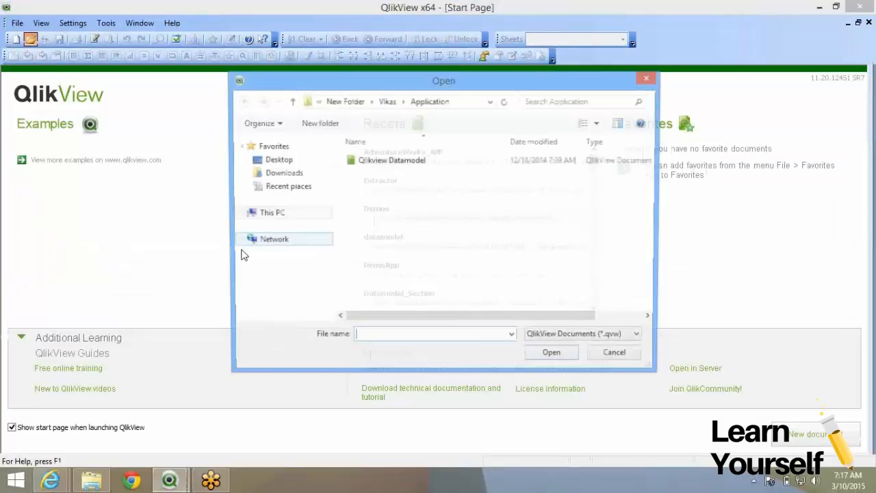
left_click(299, 265)
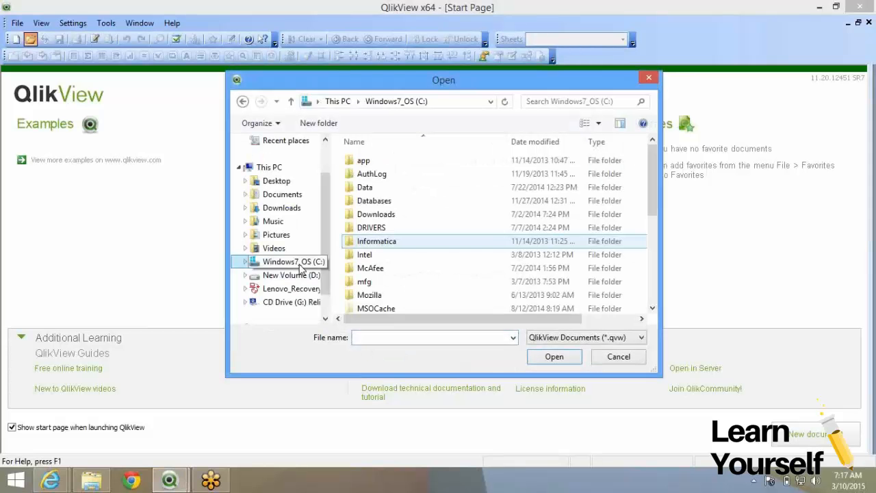
scroll(390, 280, "down", 2)
double_click(391, 280)
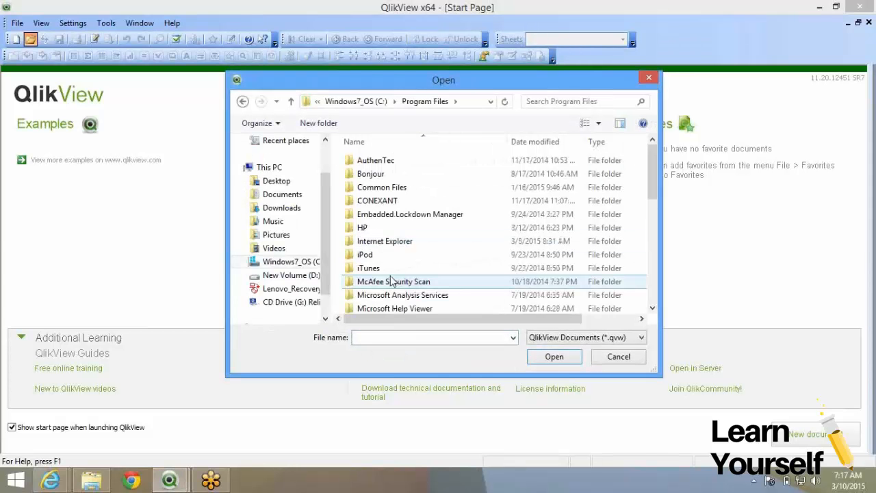
scroll(391, 281, "down", 3)
double_click(392, 274)
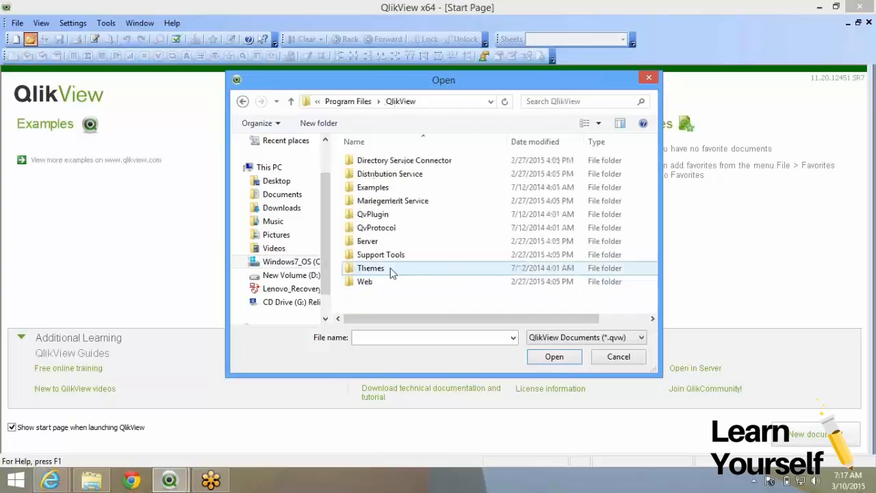
double_click(395, 189)
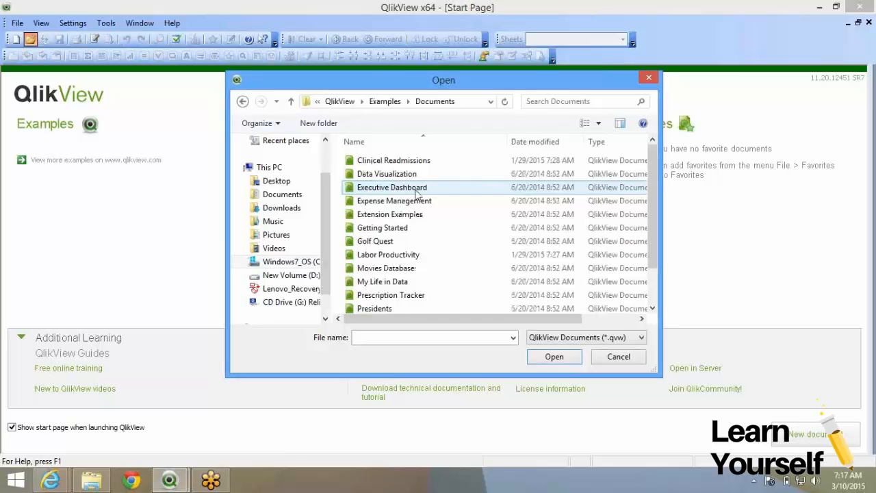
left_click(416, 192)
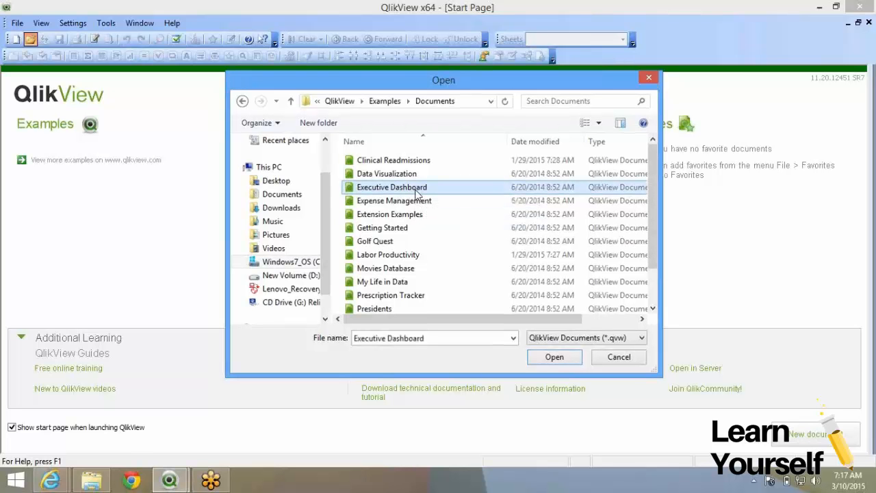
double_click(416, 192)
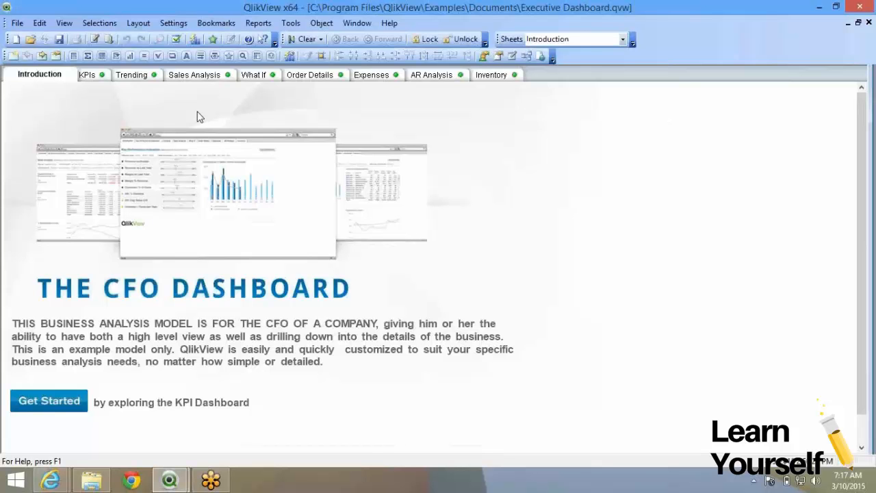
Step: Look through the Executive Dashboard's Trending, Order Details, AR Analysis and What If sheets
left_click(132, 75)
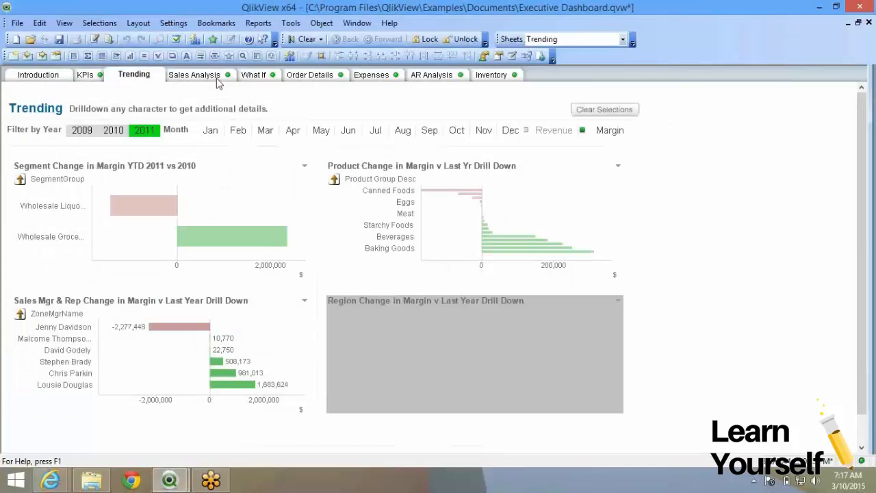
left_click(311, 75)
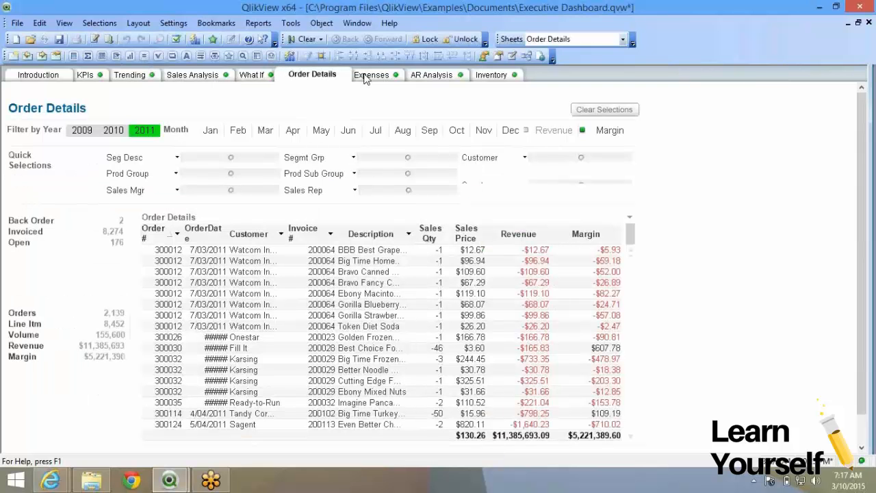
left_click(412, 77)
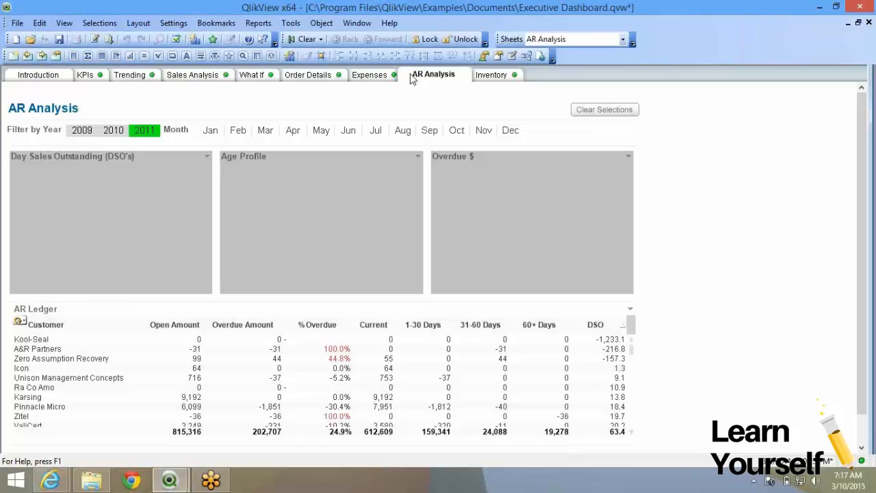
left_click(257, 78)
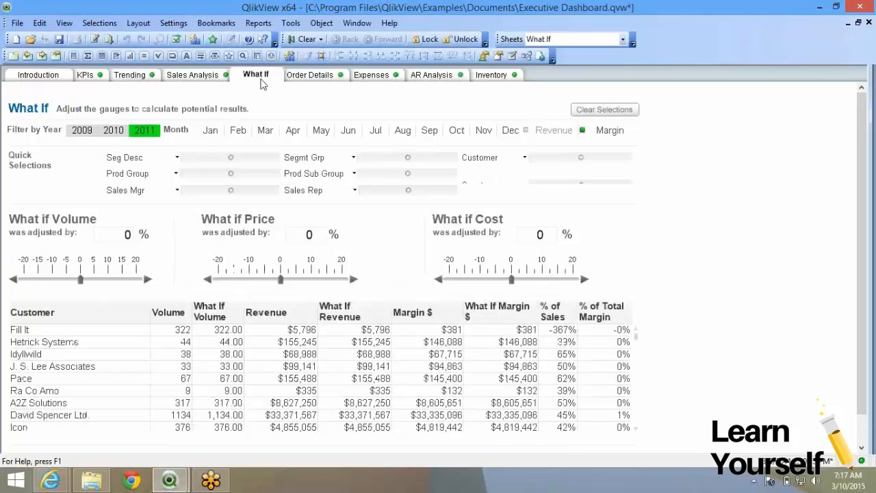
Step: Back in the AdventureWorks document, enable Conditional on the Webpage expression of Sheet28's Current Year table and enter the condition 1=2
left_click(86, 78)
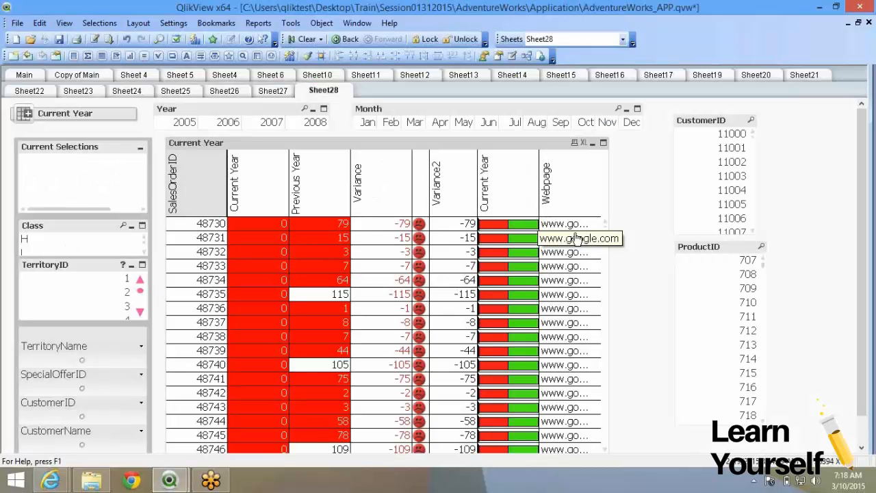
right_click(434, 190)
left_click(438, 195)
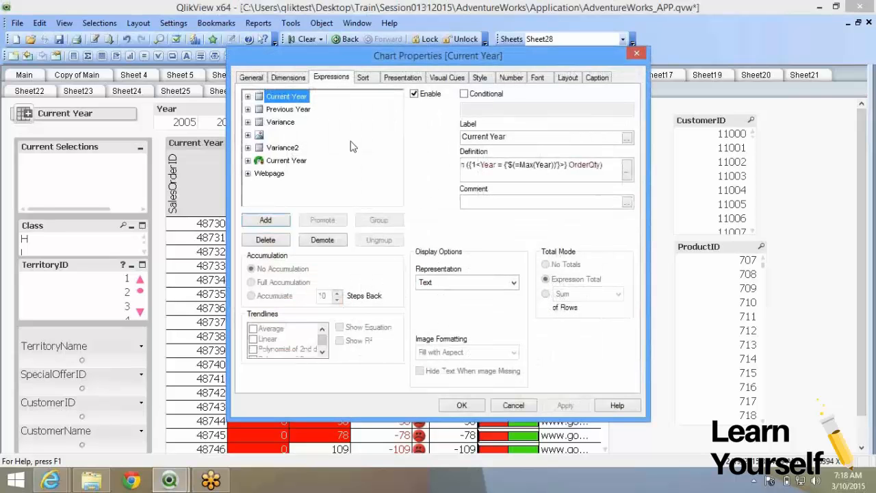
left_click(269, 174)
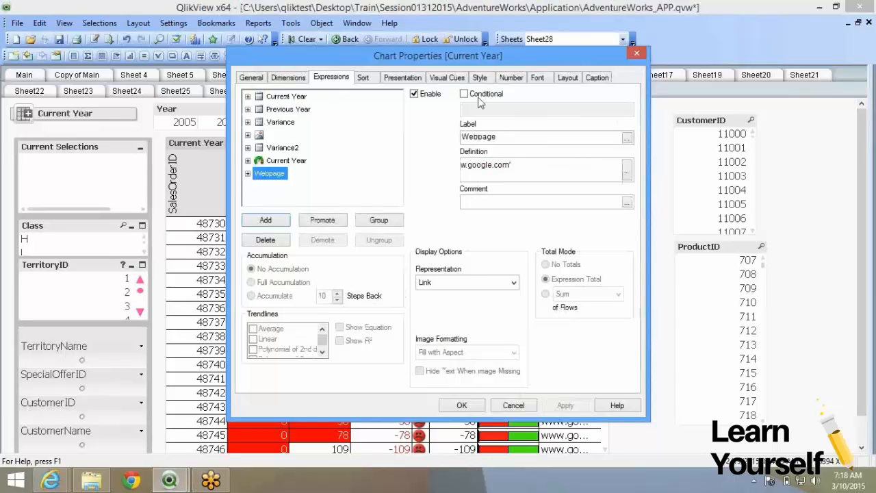
left_click(464, 94)
left_click(479, 107)
type("1=2")
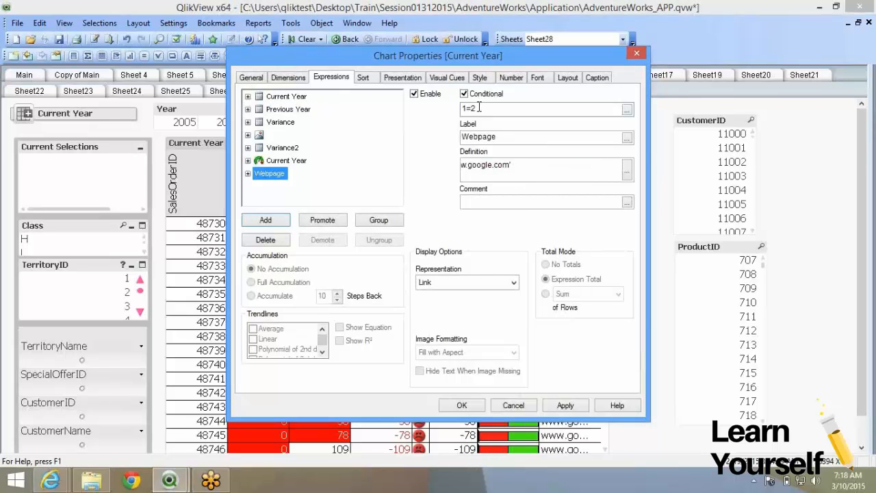
Step: Replace the Webpage expression's condition with vTest3=2, apply it and close the chart properties
key("BackSpace")
key("BackSpace")
key("BackSpace")
type("v")
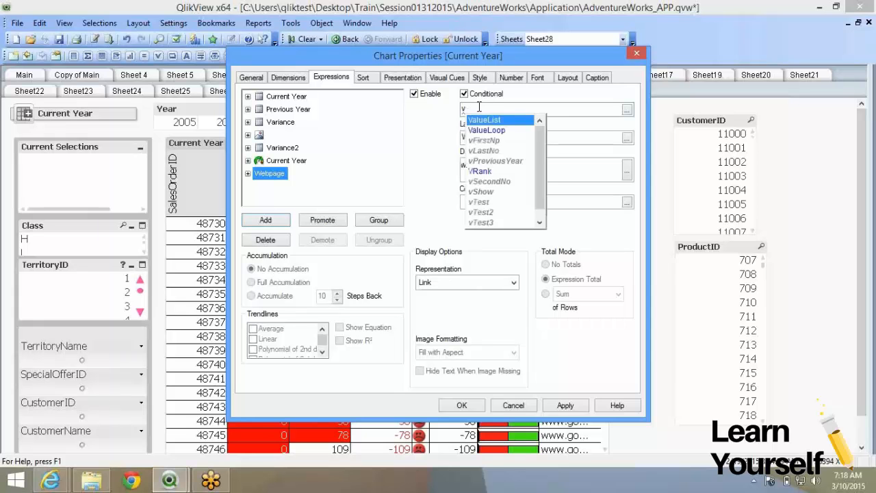
type("tes")
key("Down")
key("Down")
key("Return")
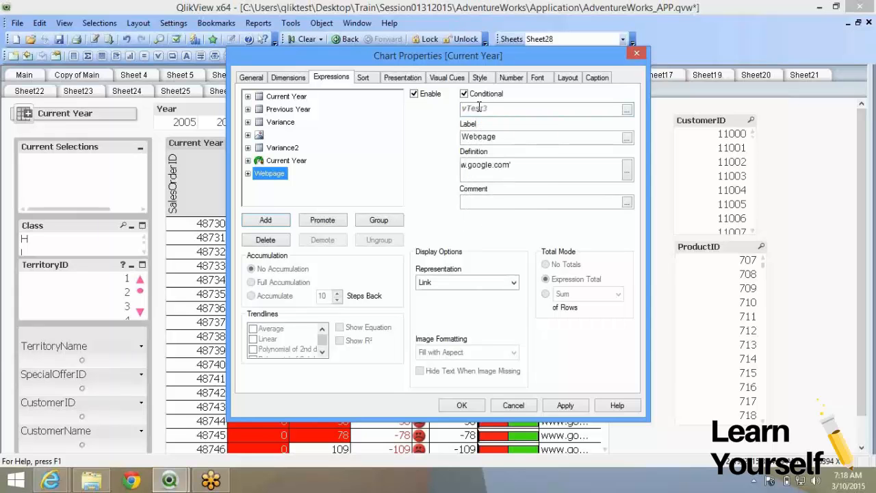
type("=2")
left_click(563, 405)
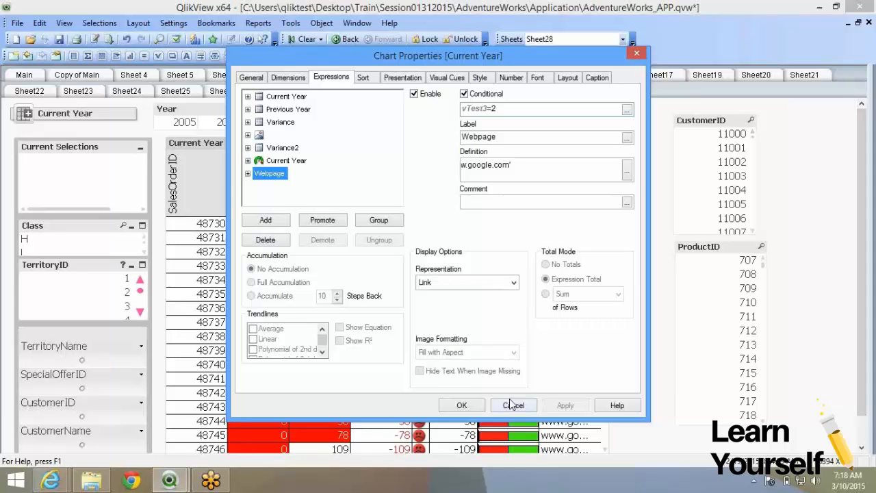
left_click(510, 403)
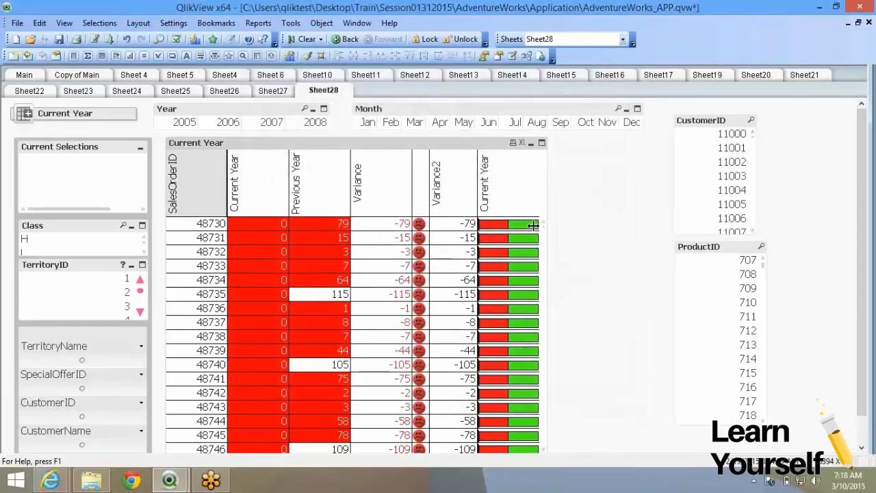
Step: Set the variable vTest3 to 2 in the Variable Overview and confirm
key("ctrl+alt+v")
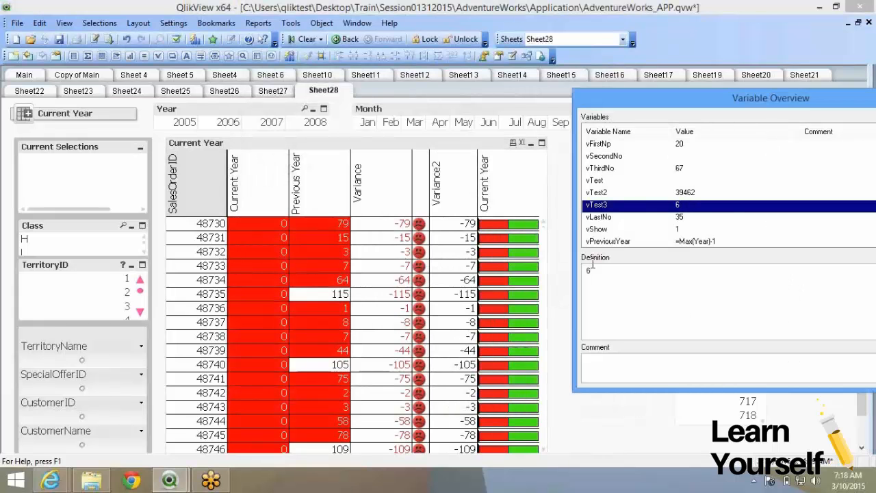
key("BackSpace")
type("2")
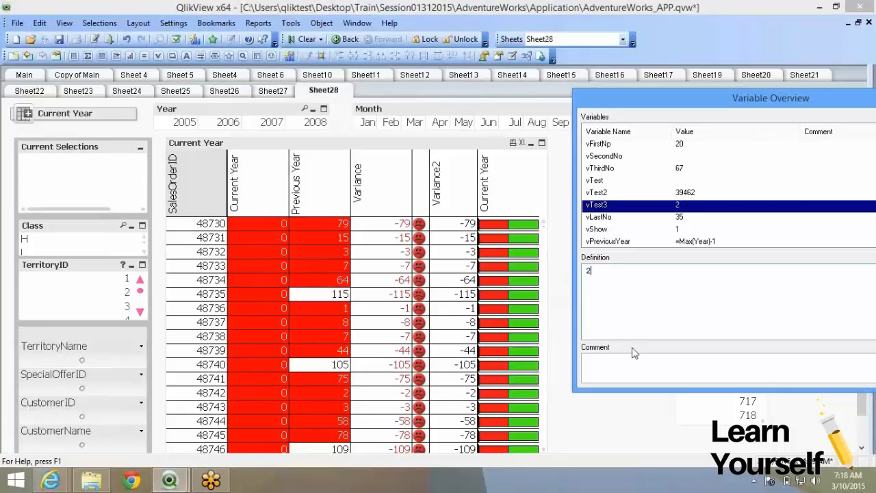
left_click_drag(865, 96, 334, 59)
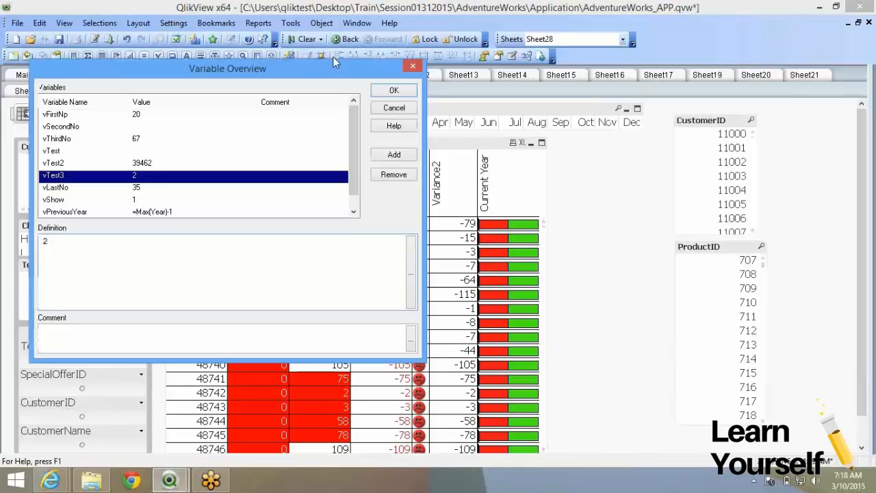
left_click(392, 90)
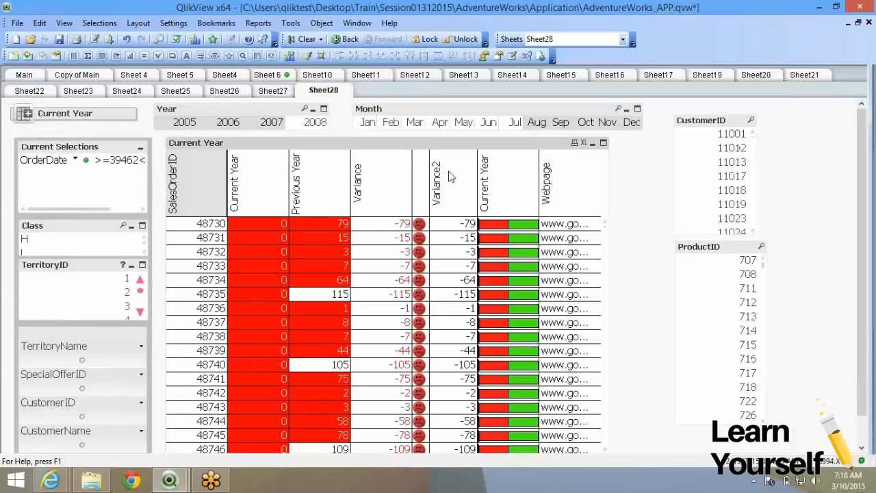
Step: Minimize the Current Year table based on SalesOrderID, restore the one based on TerritoryID, and place the minimized table above Current Selections
double_click(238, 145)
left_click_drag(238, 147, 52, 132)
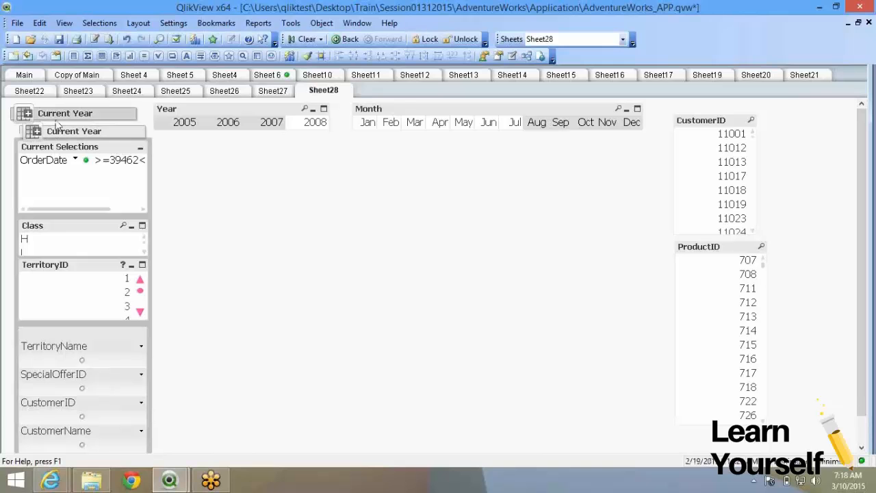
double_click(58, 120)
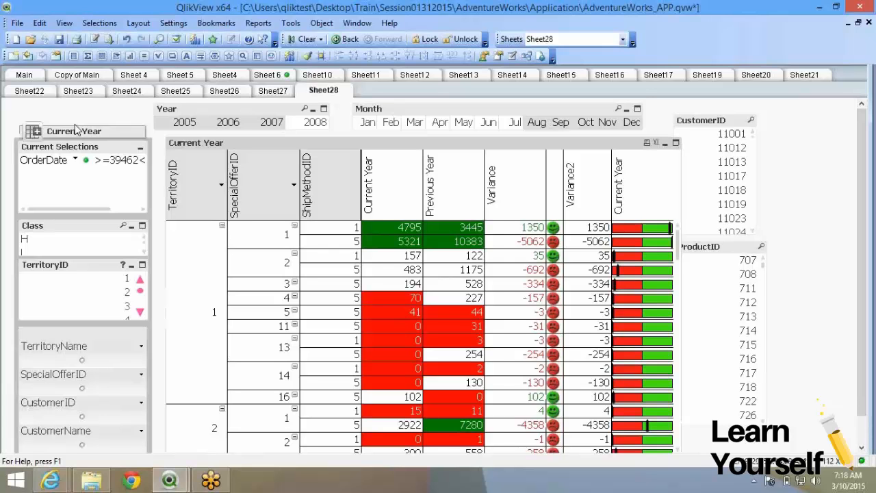
left_click_drag(75, 130, 76, 126)
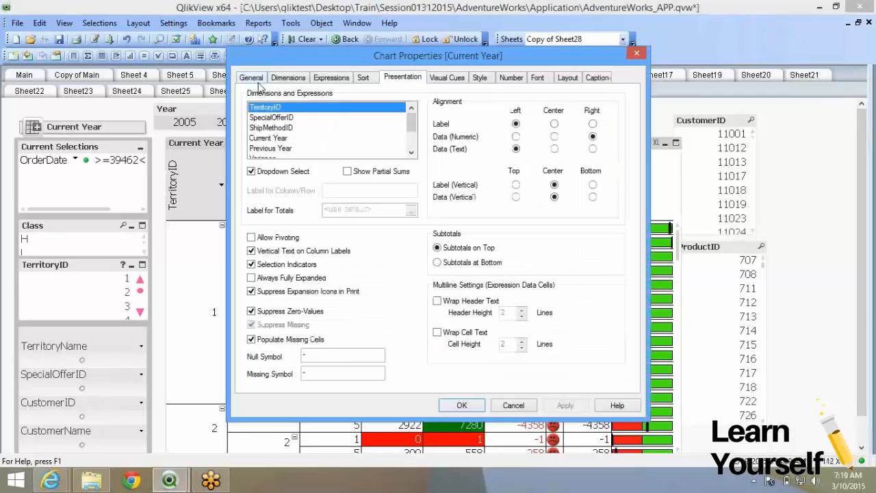
Step: Convert the Current Year pivot table on Copy of Sheet28 to a straight table and check its rows
left_click(254, 79)
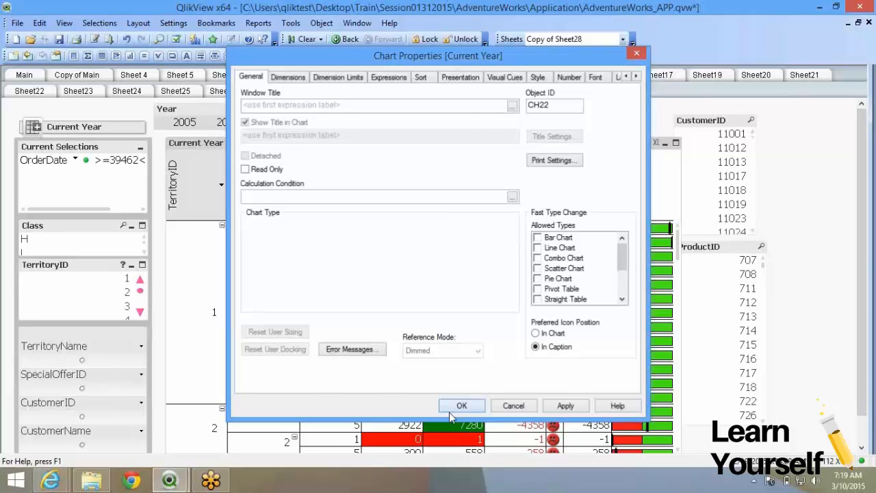
left_click(460, 405)
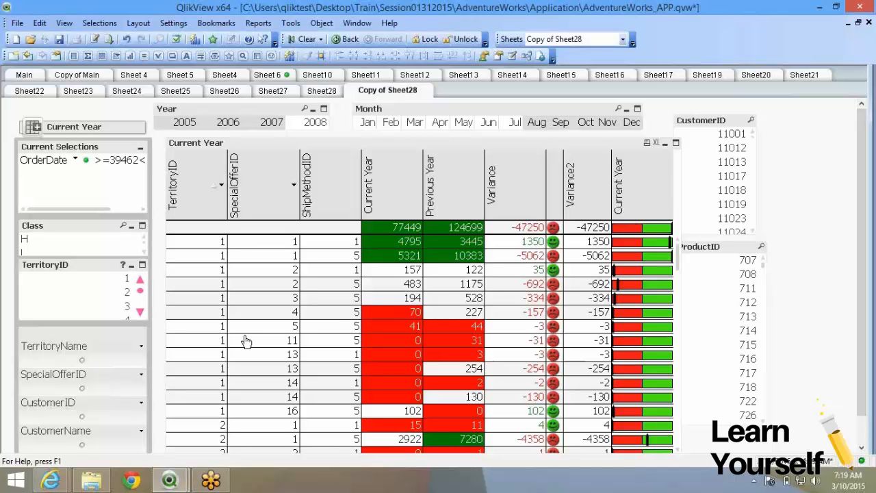
scroll(246, 342, "down", 3)
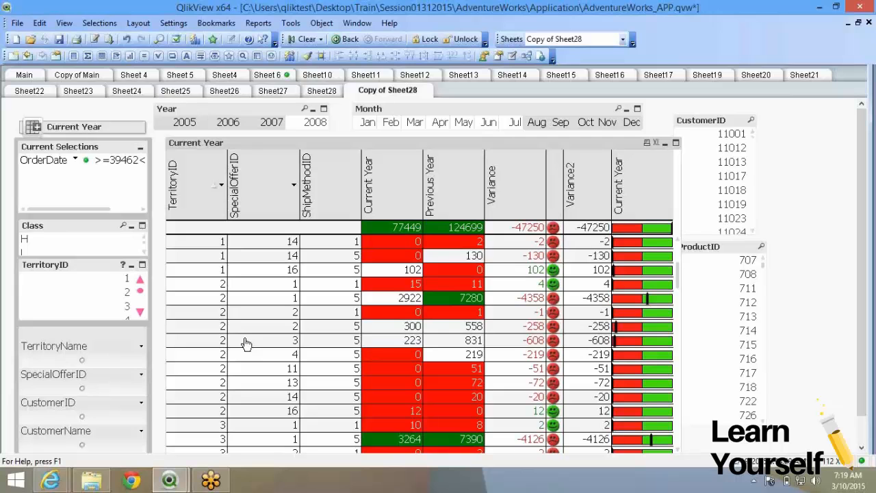
scroll(246, 343, "up", 4)
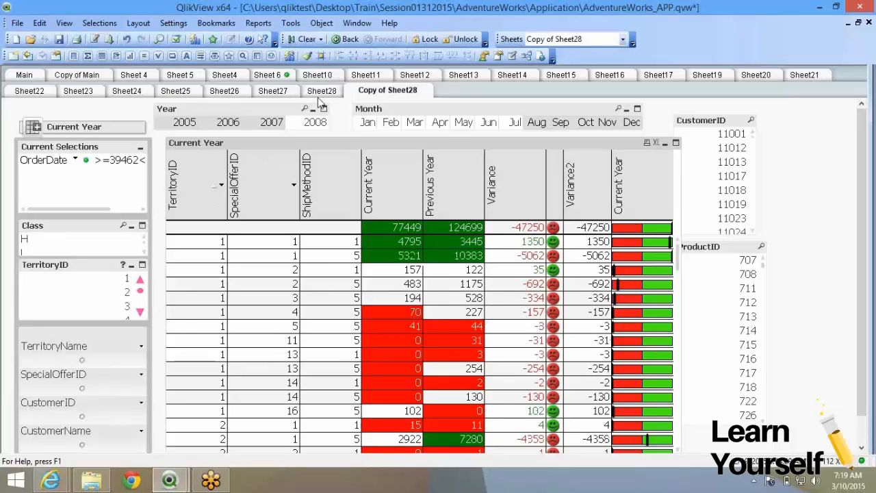
Step: Compare the pivot table on Sheet28 with the straight table on Copy of Sheet28
left_click(320, 92)
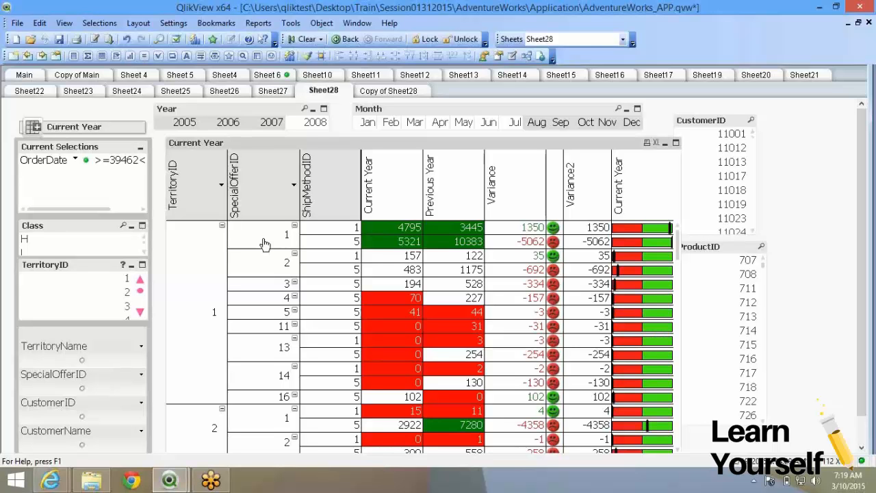
left_click(381, 92)
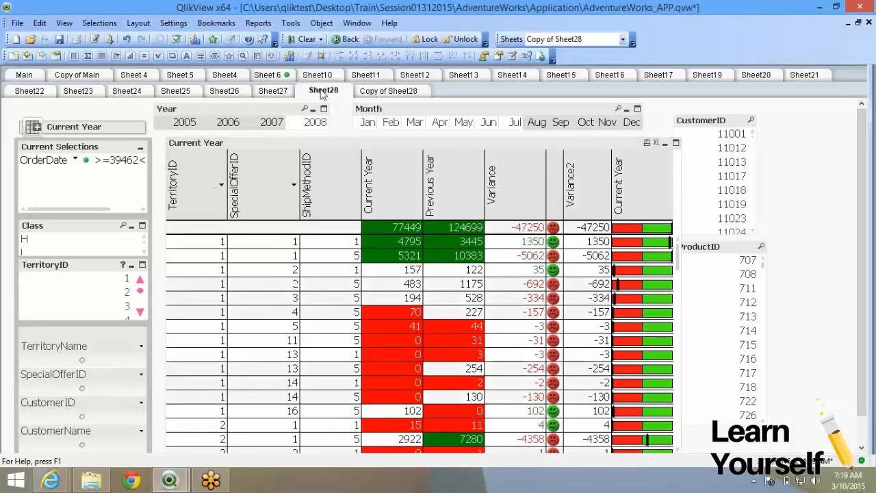
left_click(322, 94)
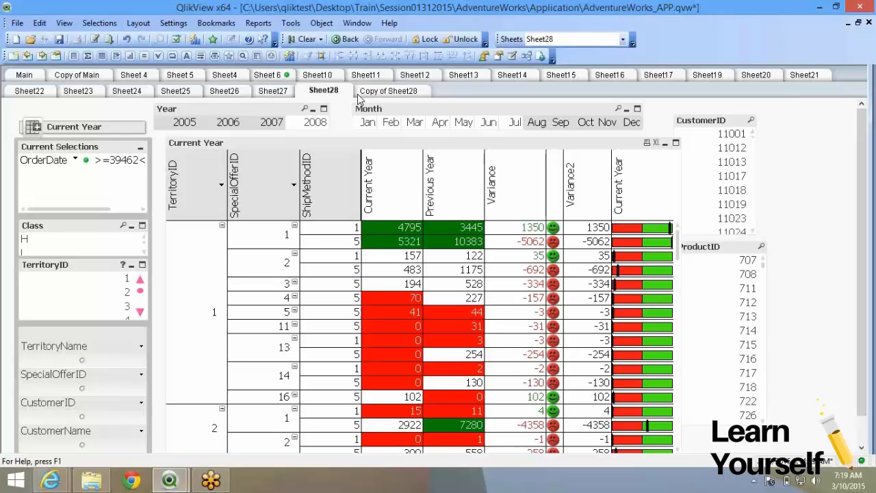
left_click(360, 93)
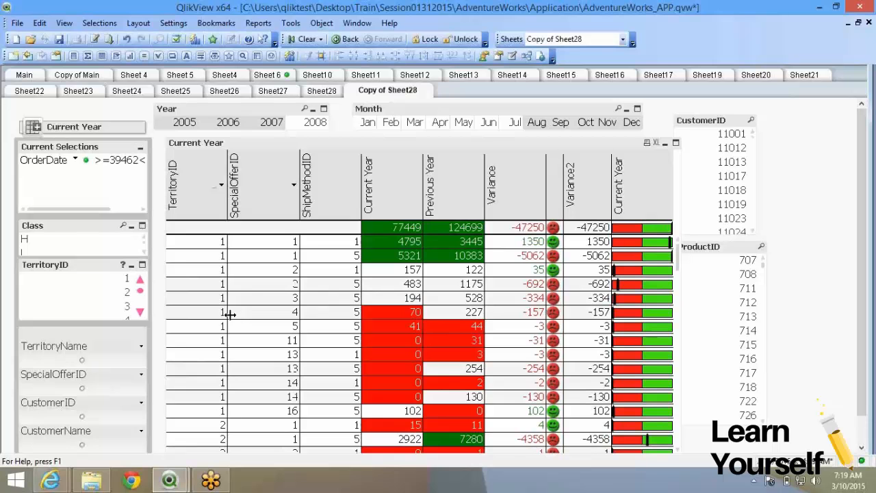
Step: Review the straight table's expressions, sort, visual cues and presentation settings on Copy of Sheet28
right_click(369, 200)
left_click(377, 185)
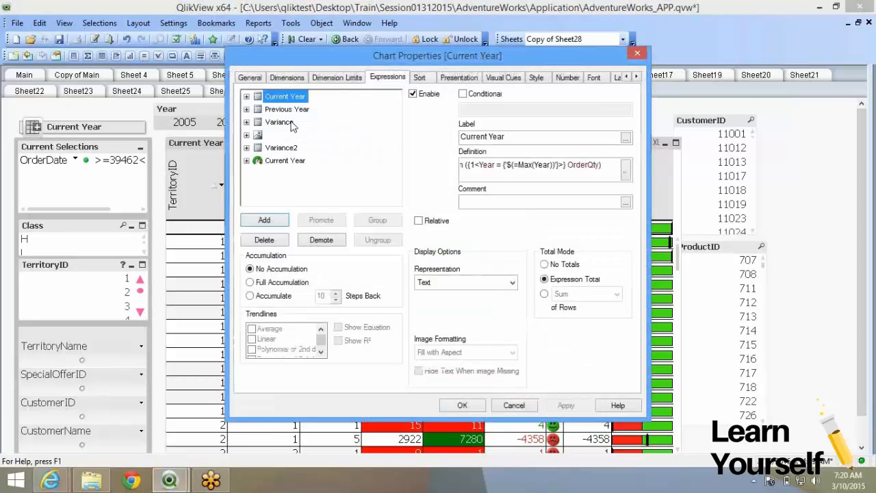
left_click(280, 136)
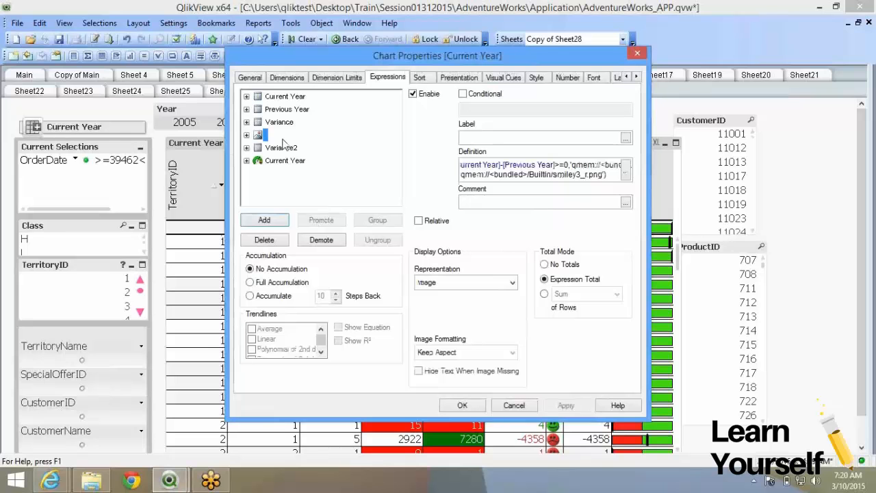
left_click(281, 147)
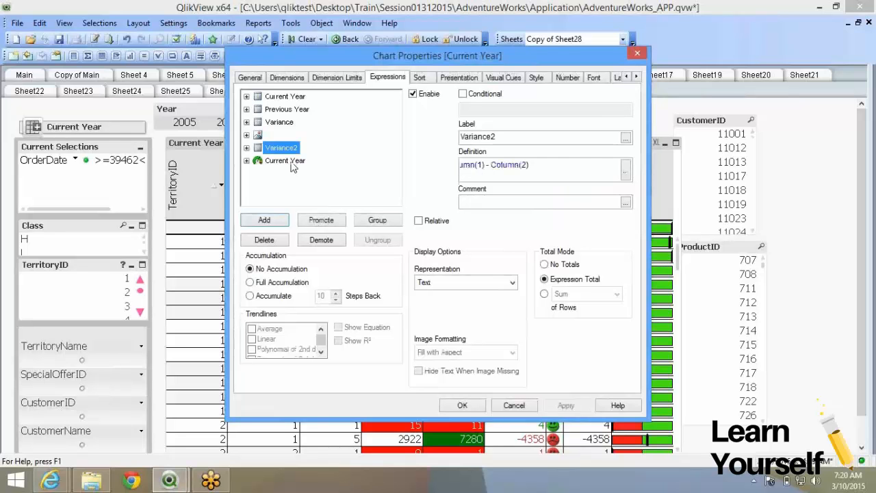
left_click(287, 161)
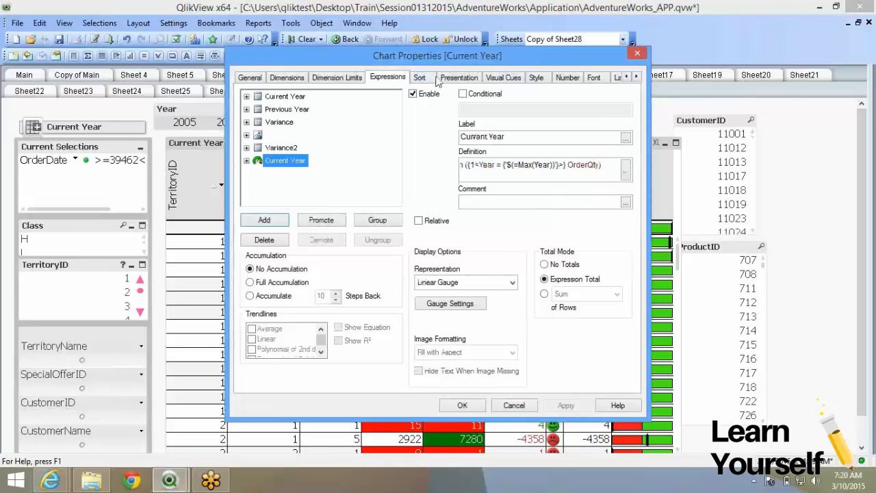
left_click(458, 77)
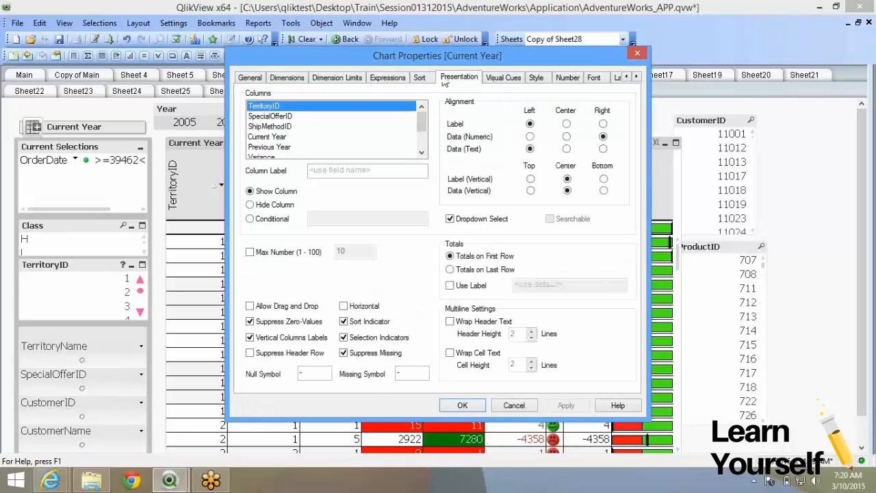
left_click(420, 78)
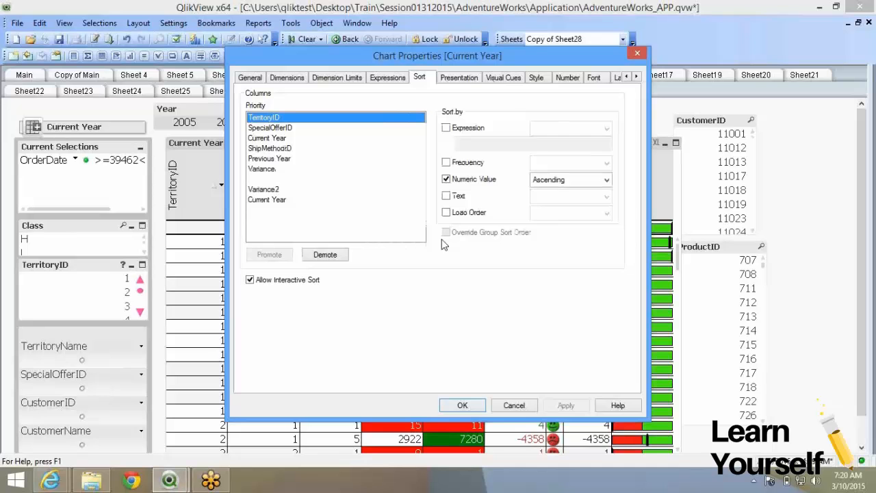
left_click(503, 78)
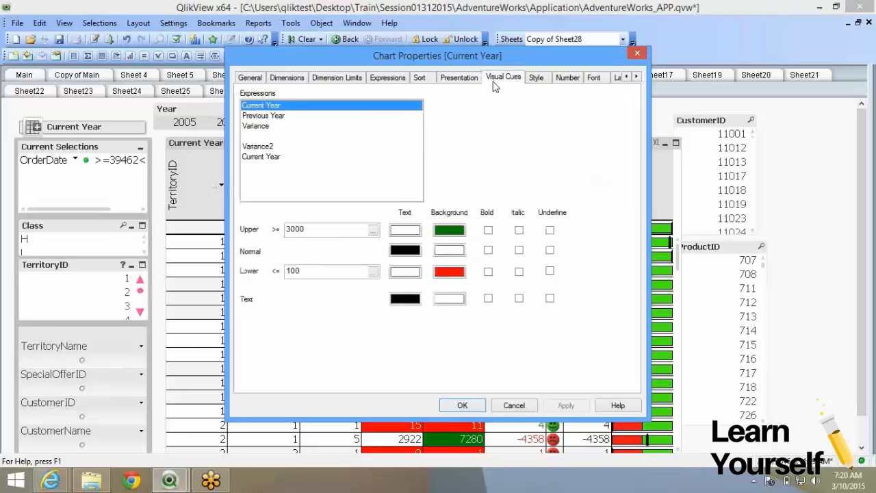
left_click(458, 77)
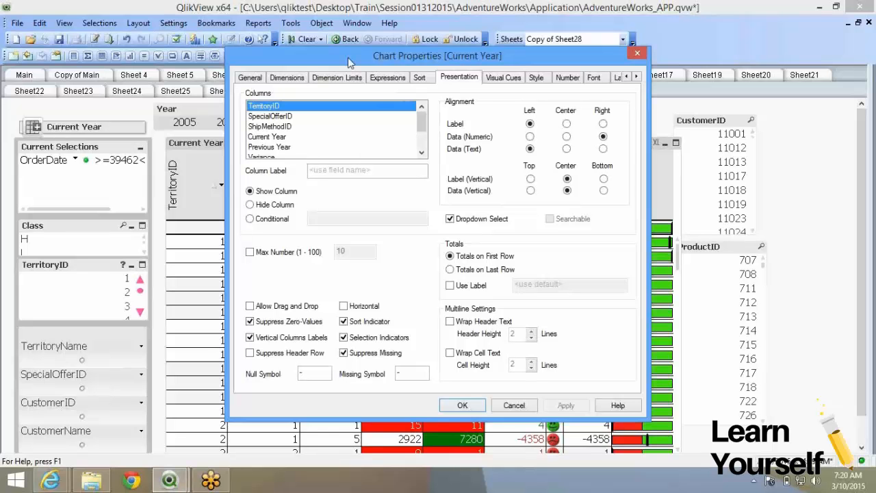
left_click_drag(347, 58, 507, 63)
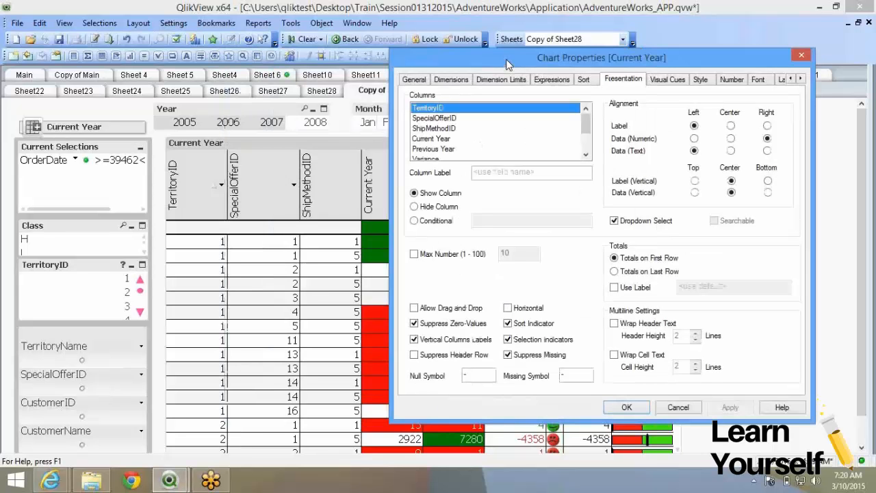
left_click(622, 407)
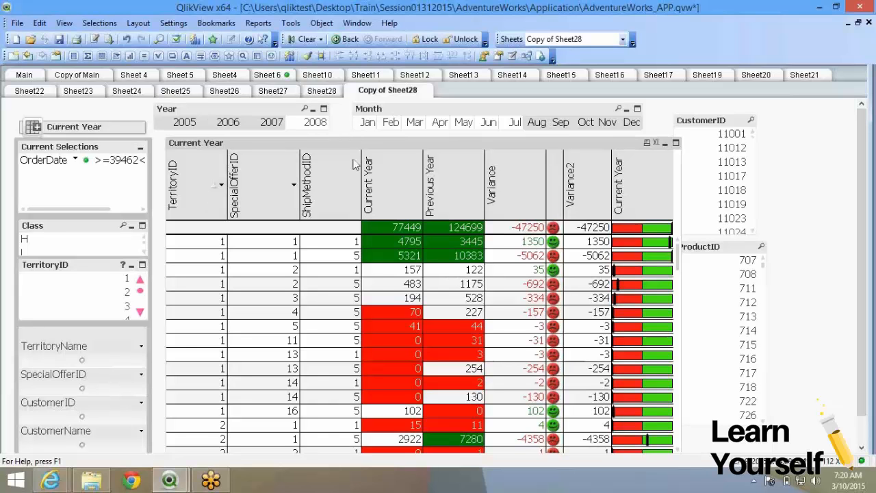
Step: Remove the TerritoryID dimension from the straight table, keeping SpecialOfferID and ShipMethodID, and confirm
right_click(315, 183)
left_click(322, 191)
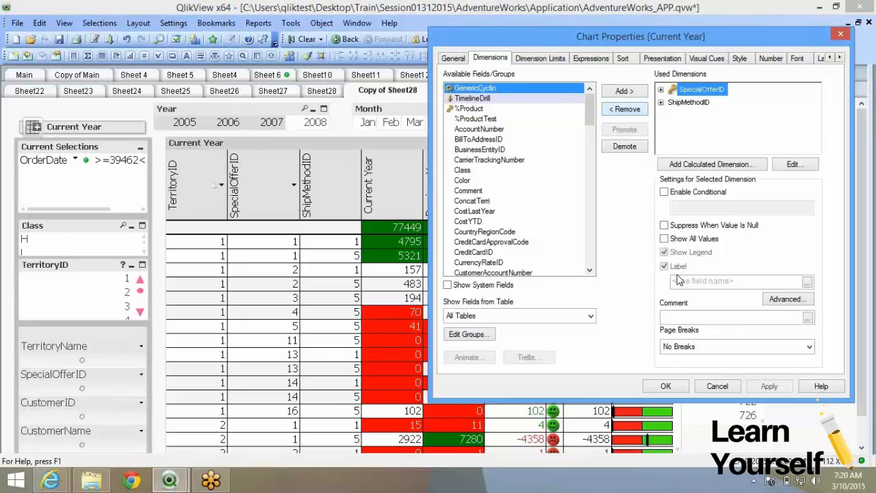
left_click(665, 385)
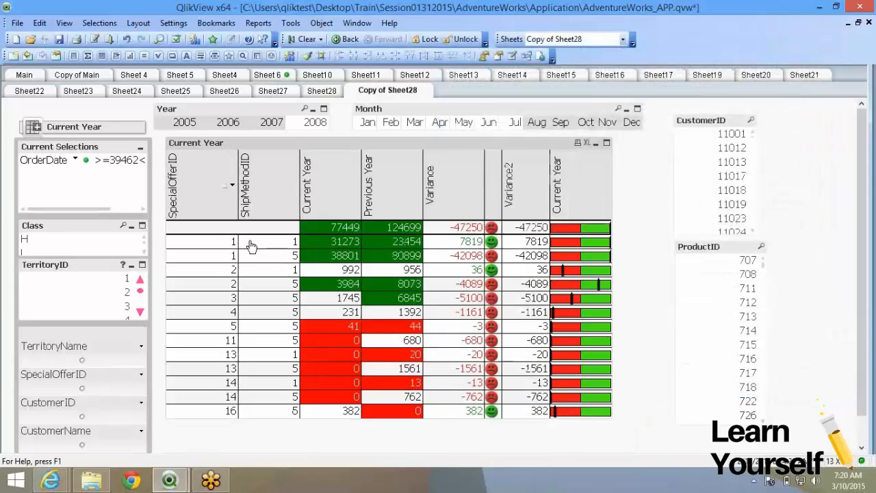
Step: Add TerritoryID as the first dimension of the Current Year straight table, remove AccountNumber from the used dimensions, and confirm
right_click(375, 177)
left_click(389, 183)
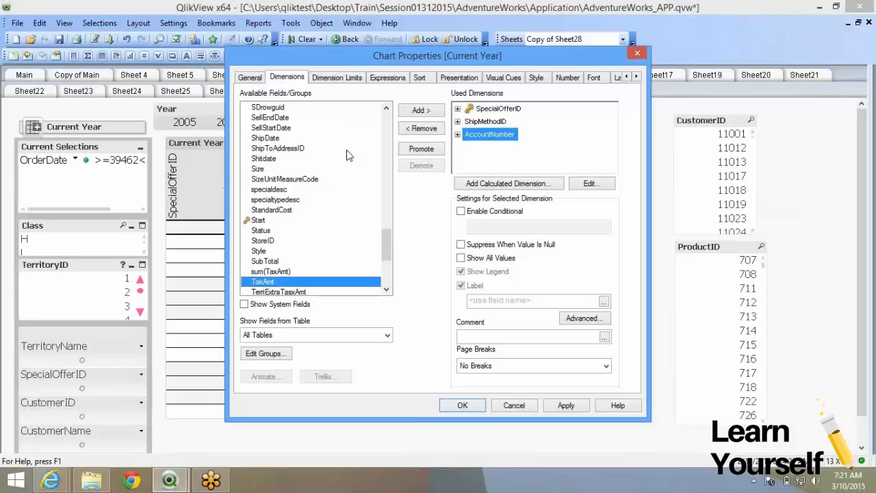
scroll(348, 155, "down", 5)
left_click(294, 180)
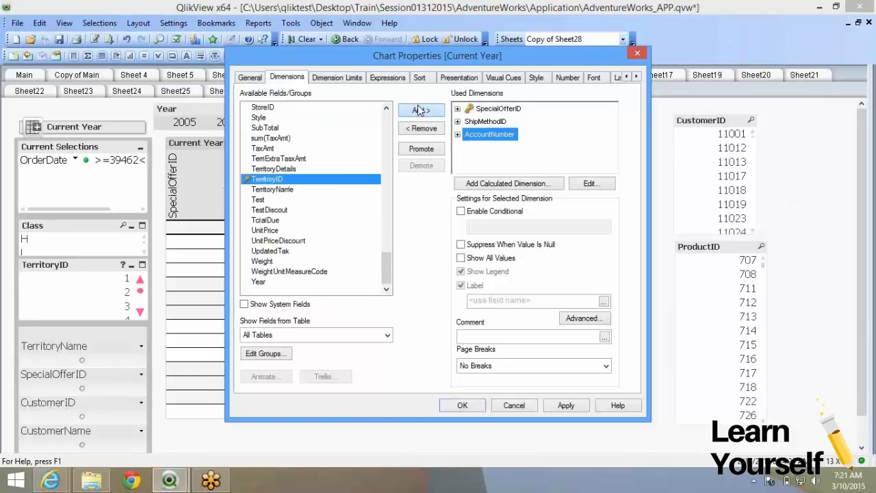
left_click(419, 110)
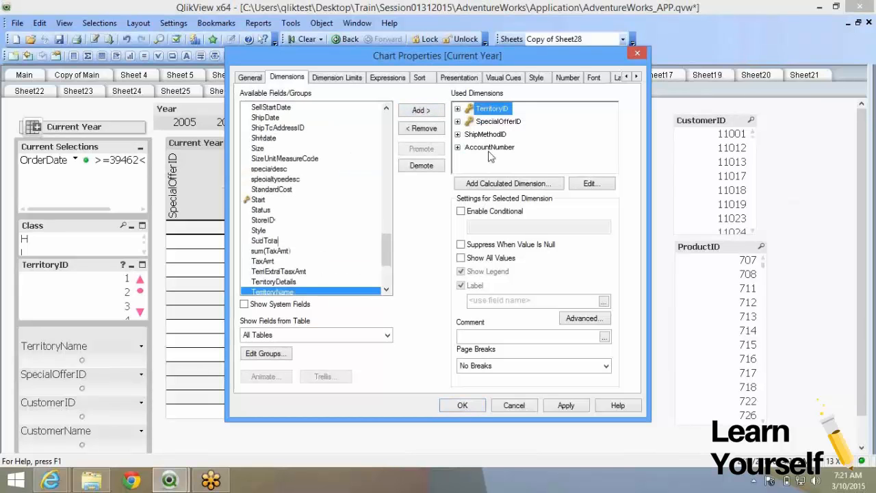
double_click(488, 151)
left_click(455, 409)
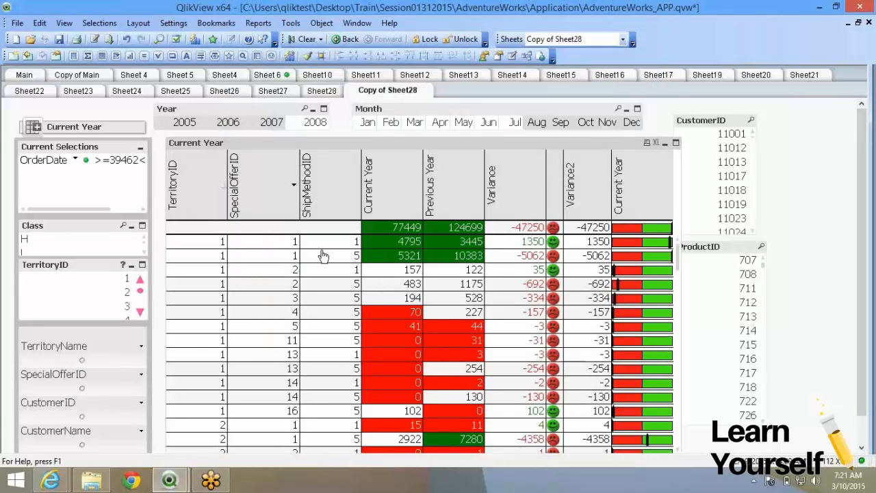
Step: Narrow the SpecialOfferID and TerritoryID columns of the straight table
left_click_drag(299, 205, 264, 209)
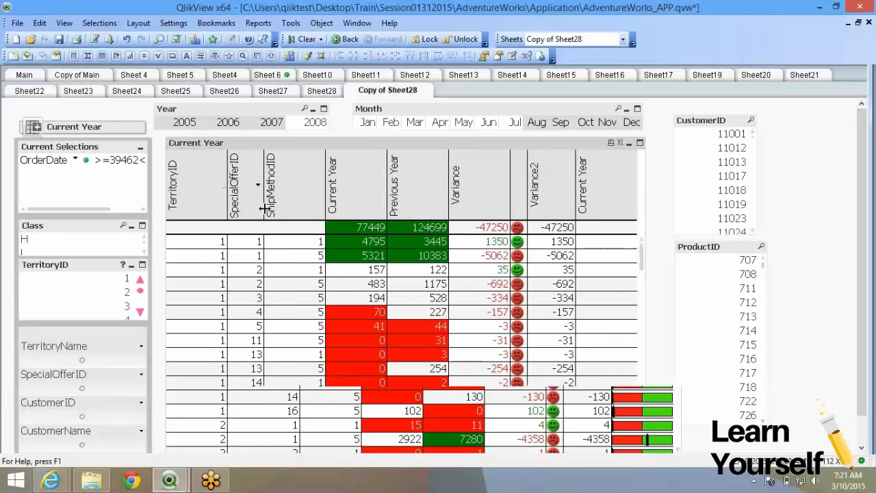
left_click_drag(227, 212, 212, 215)
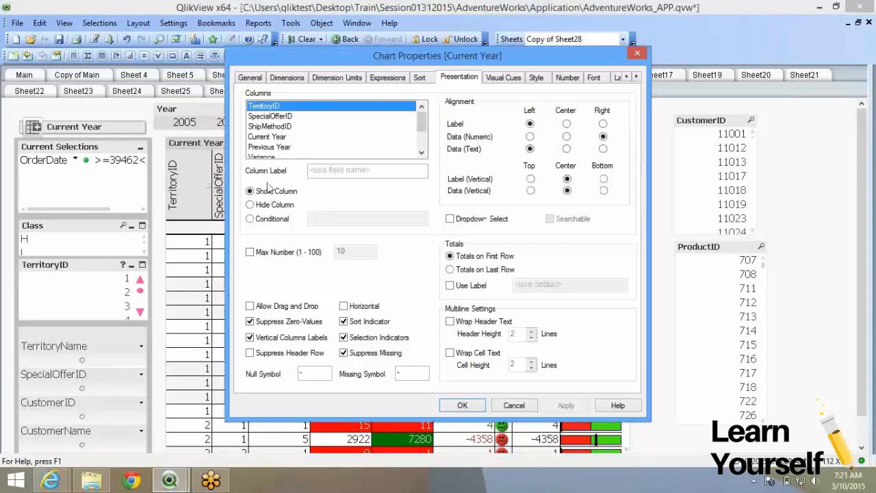
Step: Hide the TerritoryID column of the Current Year straight table and show it again
left_click(267, 206)
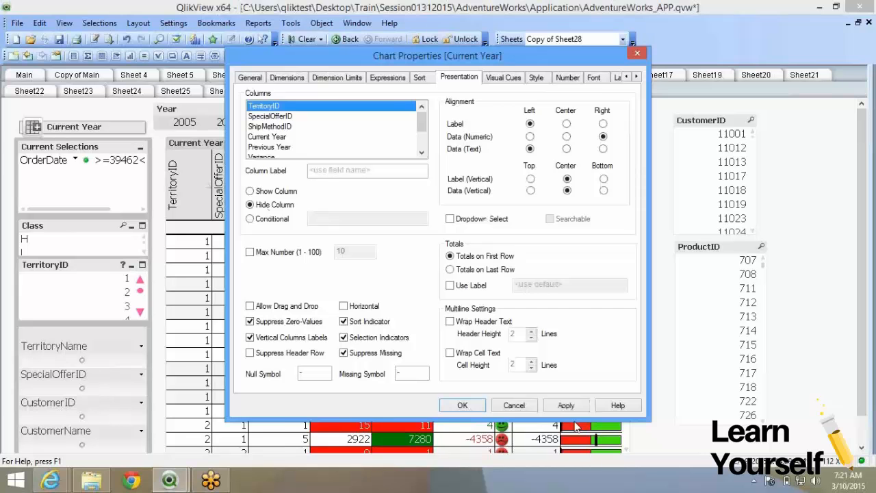
left_click(566, 405)
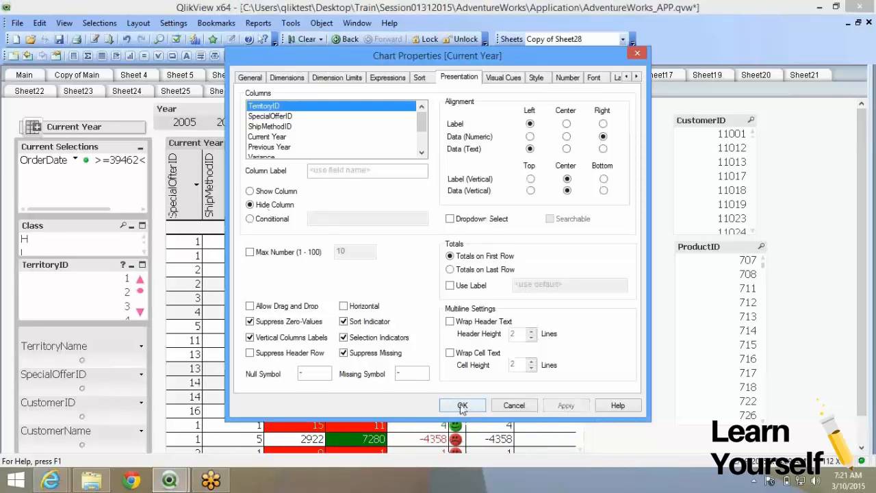
left_click(462, 405)
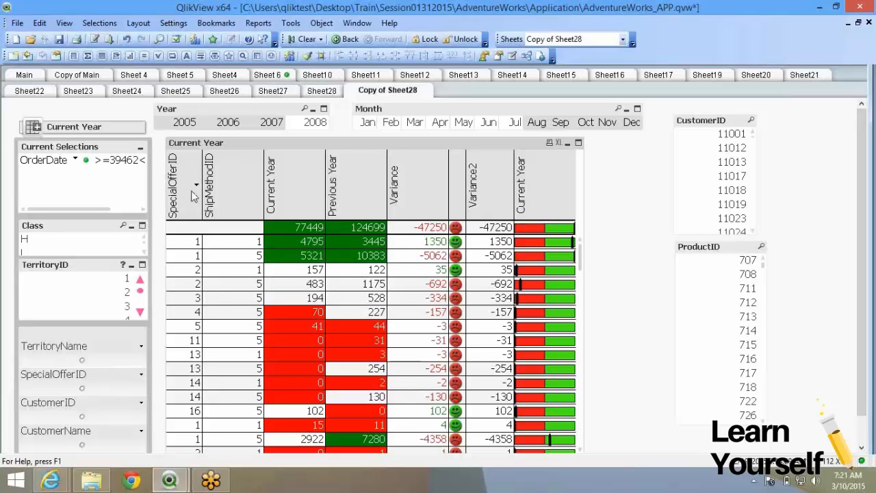
right_click(273, 218)
left_click(292, 225)
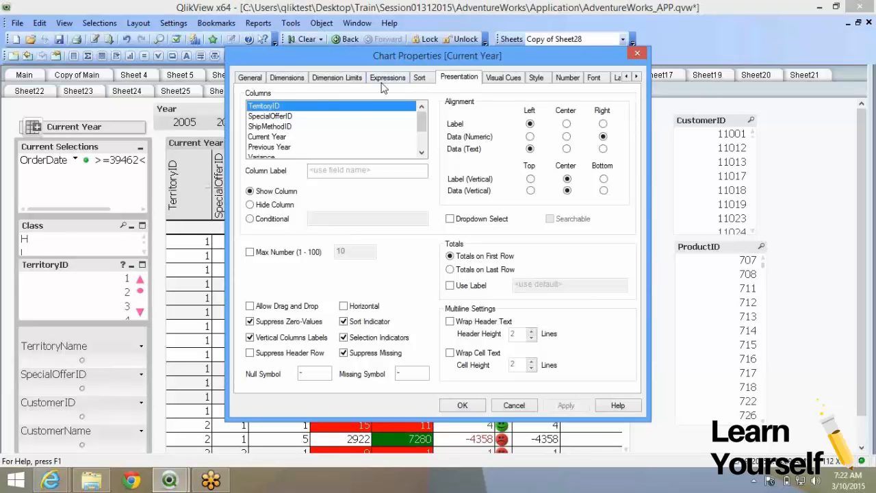
Step: Review the straight table's expressions, used dimensions and column presentation settings
left_click(383, 79)
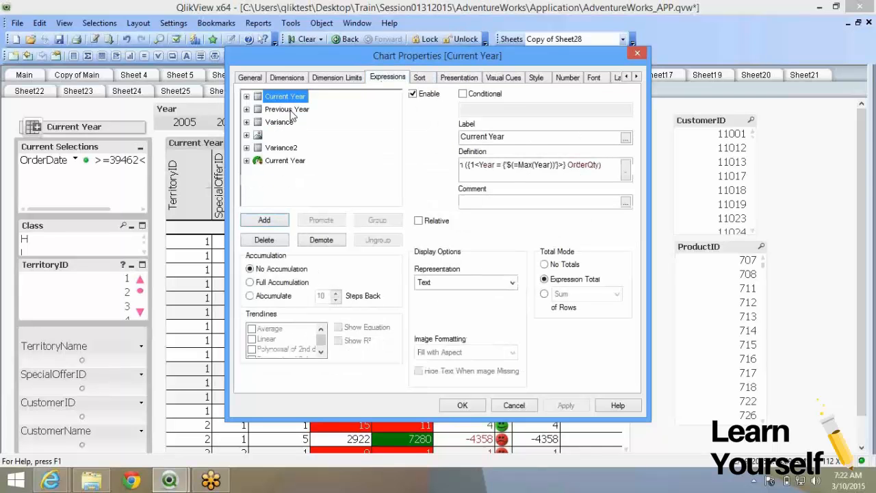
left_click(286, 78)
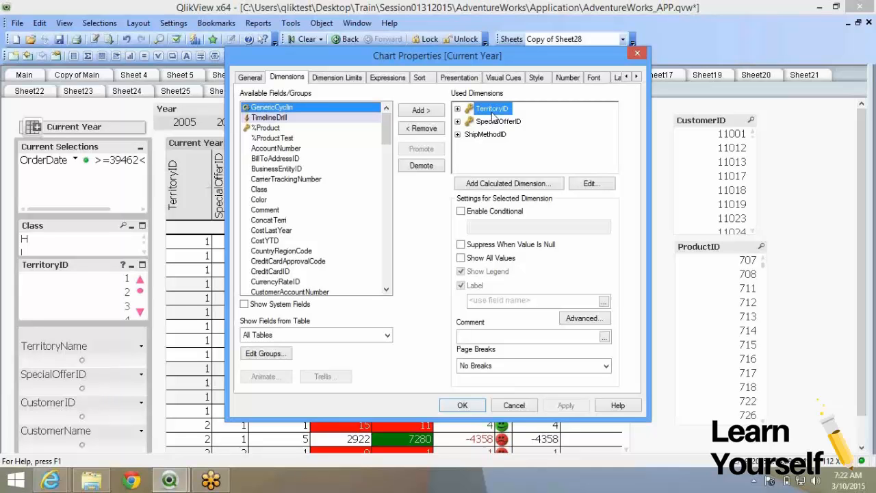
left_click(461, 78)
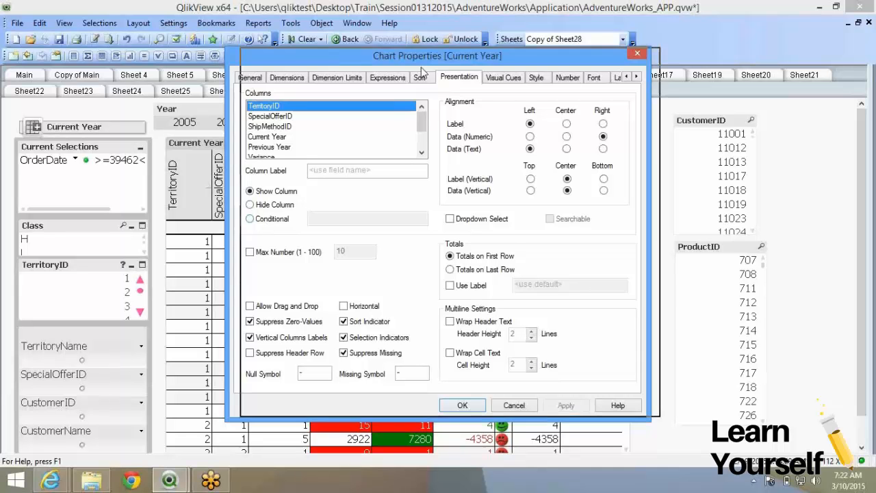
left_click_drag(408, 60, 602, 64)
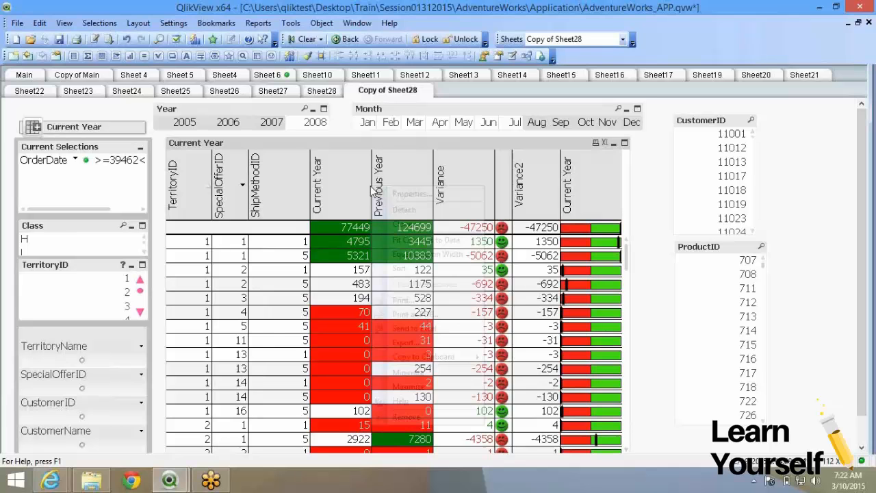
Step: Disable the linear gauge Current Year expression and the Variance2 expression in the straight table and confirm
left_click(410, 194)
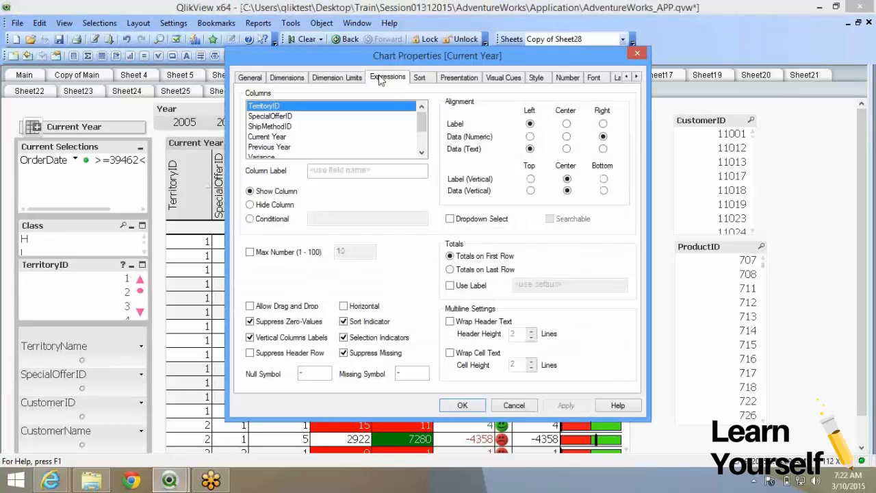
left_click(382, 78)
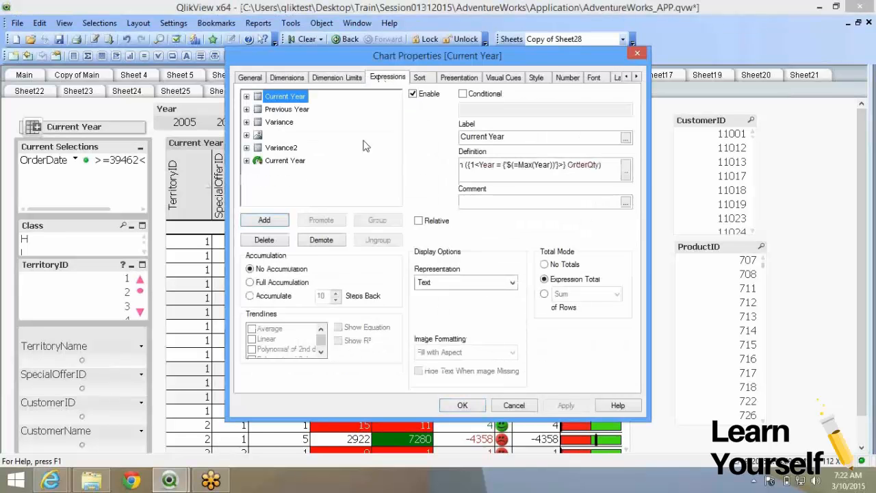
left_click(285, 161)
left_click(413, 94)
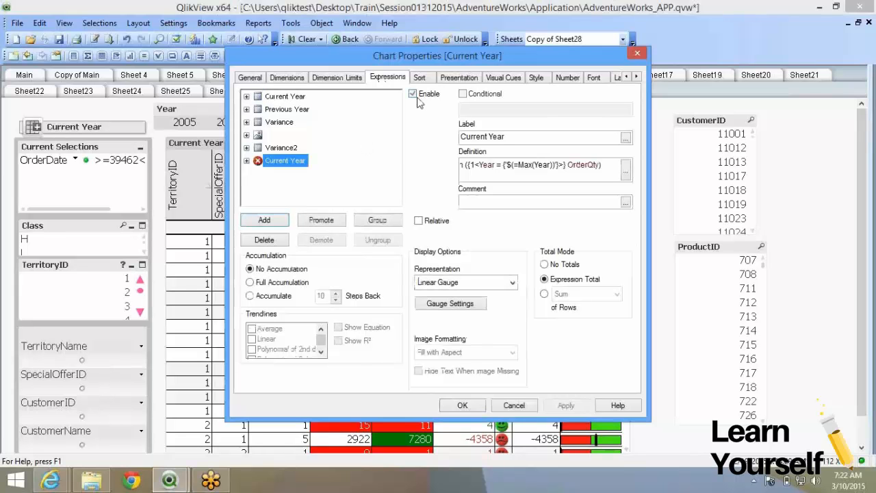
left_click(282, 148)
left_click(414, 94)
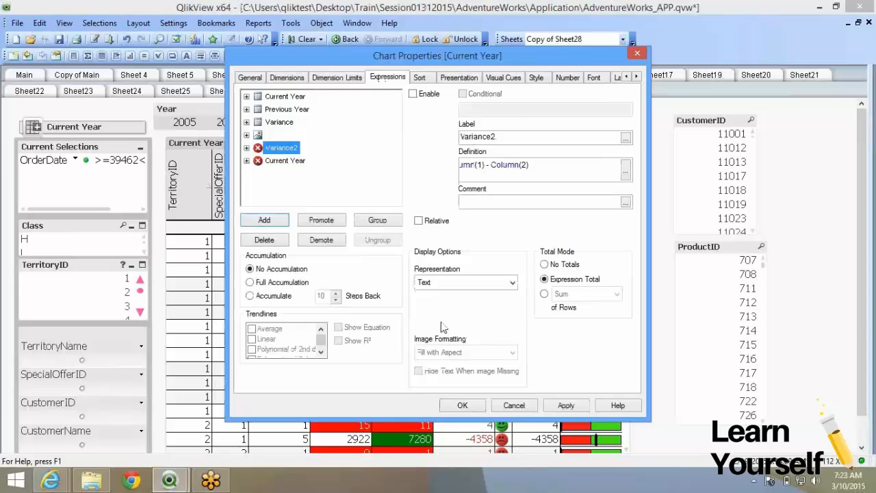
left_click(459, 405)
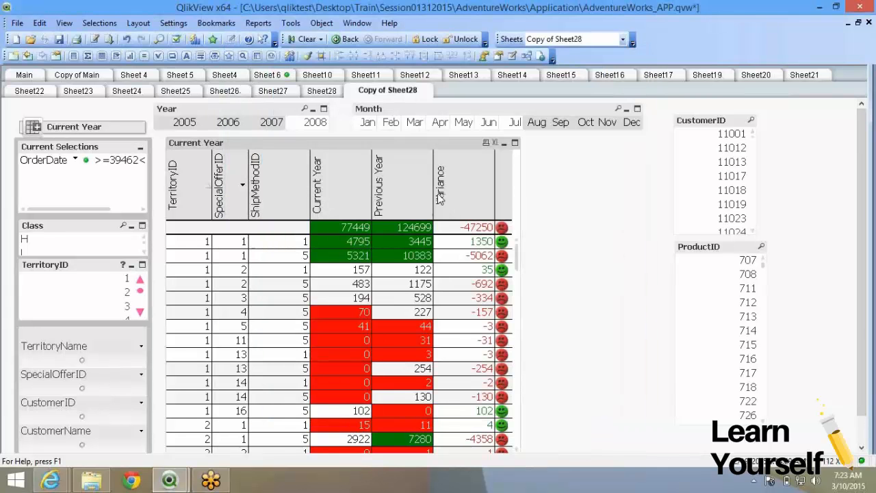
Step: Allow drag and drop of columns in the straight table's presentation settings and confirm
right_click(343, 173)
left_click(386, 181)
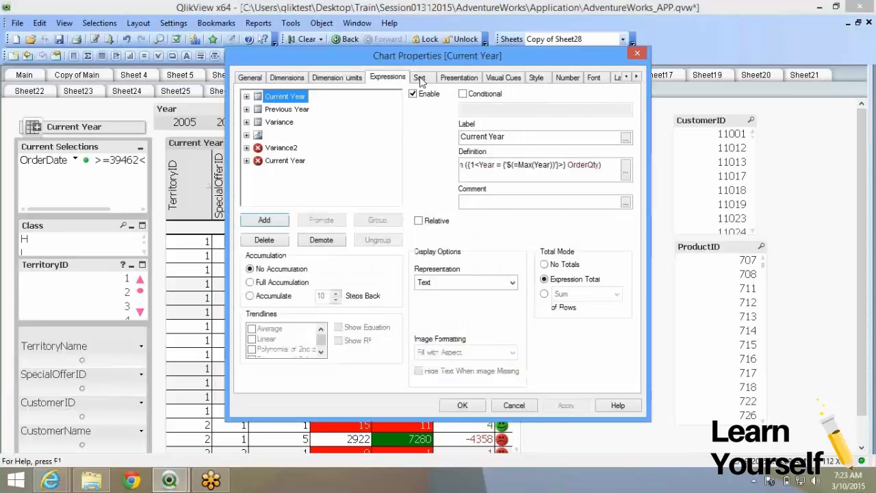
left_click(459, 77)
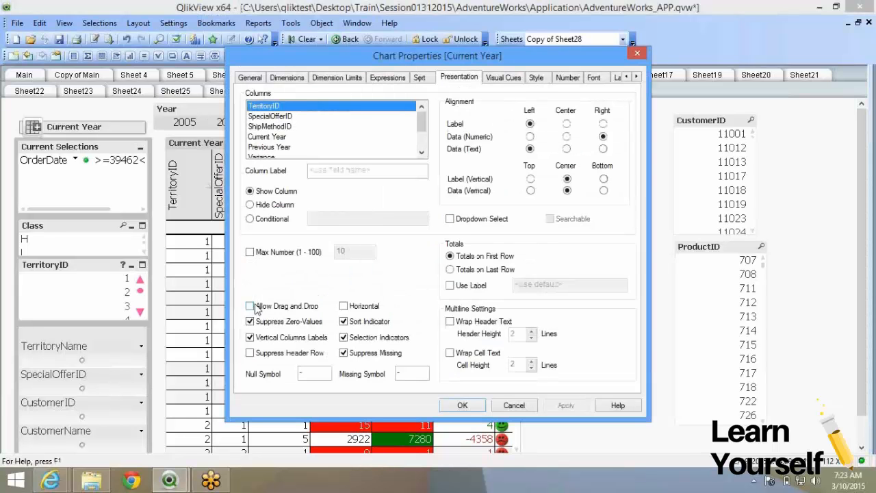
left_click(250, 306)
left_click(461, 406)
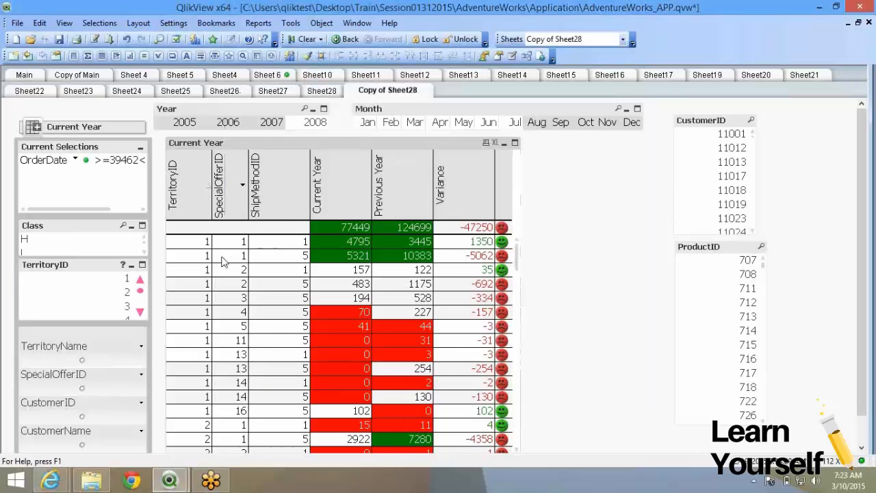
Step: Move the SpecialOfferID and ShipMethodID columns to the end of the table and back beside TerritoryID
left_click_drag(219, 185, 547, 191)
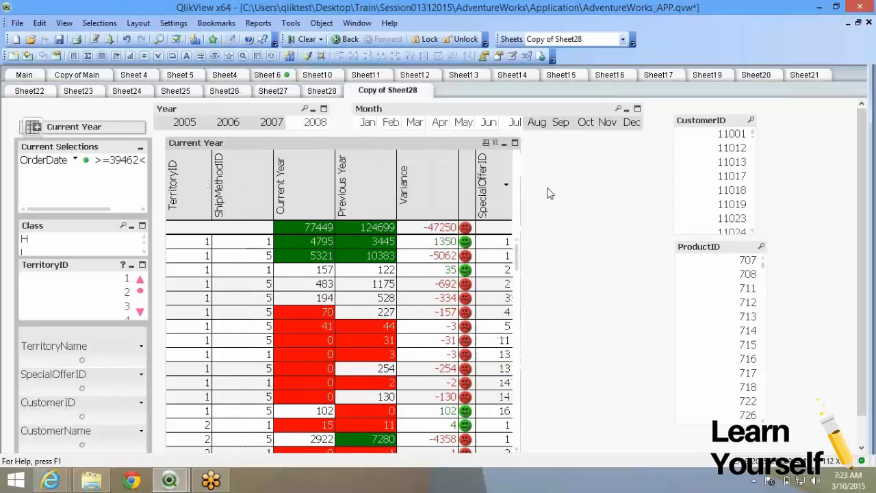
left_click_drag(219, 185, 548, 192)
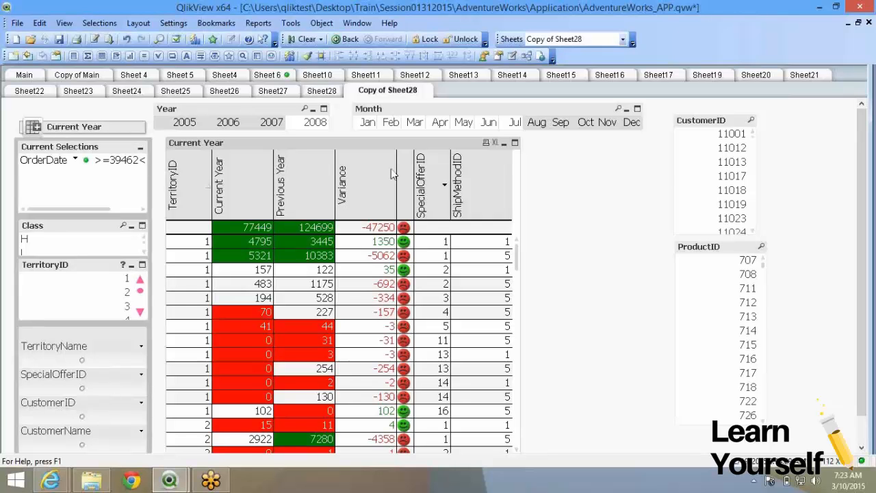
left_click_drag(430, 192, 245, 191)
Step: Re-enable the Variance2 and the last Current Year expression of the straight table
right_click(376, 191)
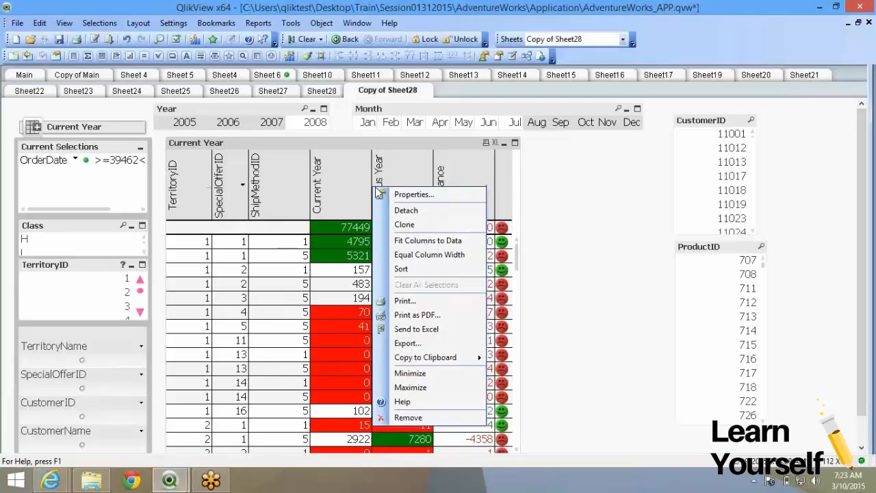
left_click(380, 194)
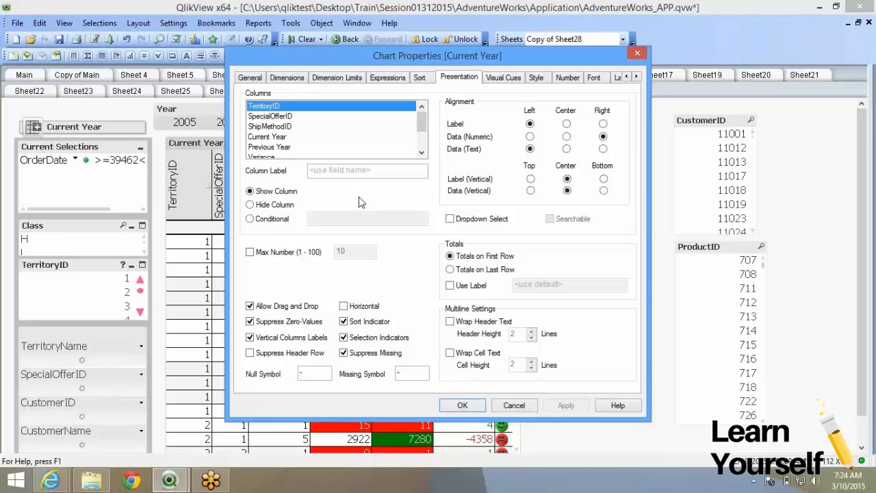
left_click(388, 77)
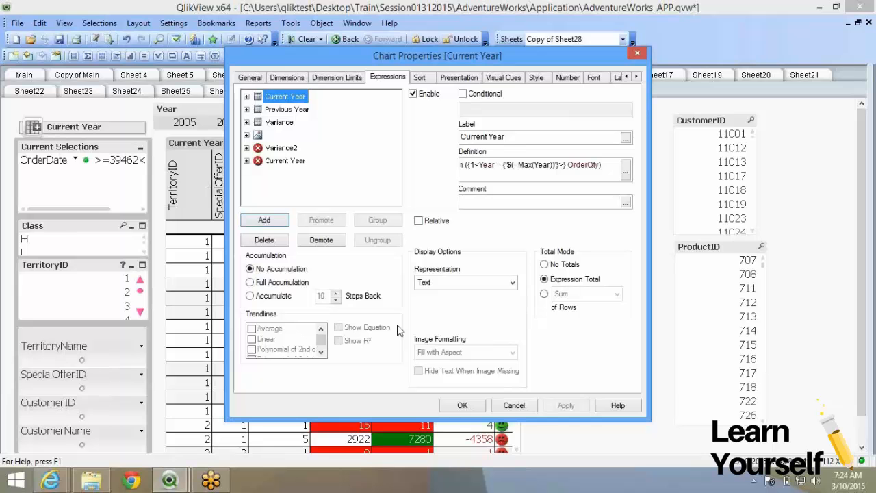
left_click(460, 405)
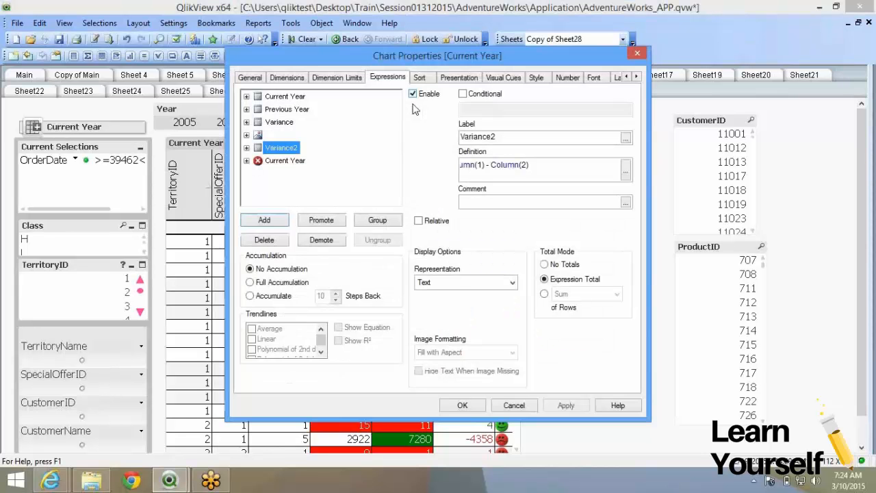
left_click(285, 160)
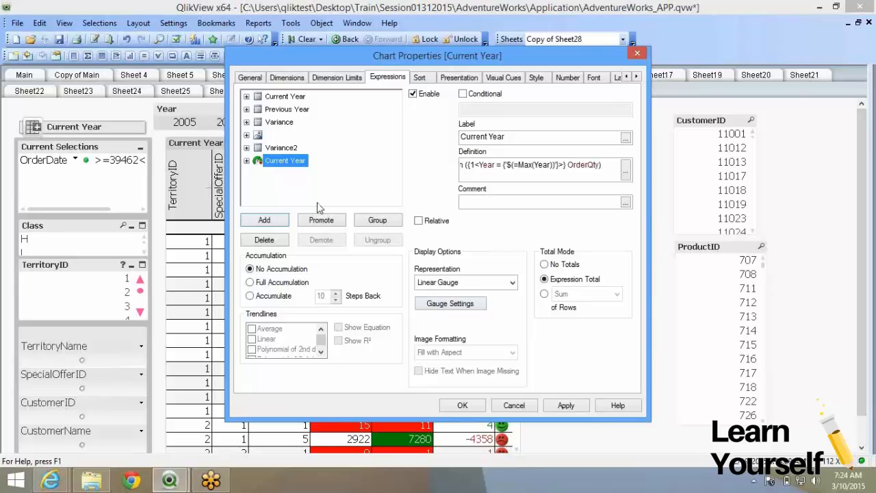
Step: Set the last Current Year expression's representation to Mini Chart and highlight OrderQty in its definition
left_click(452, 282)
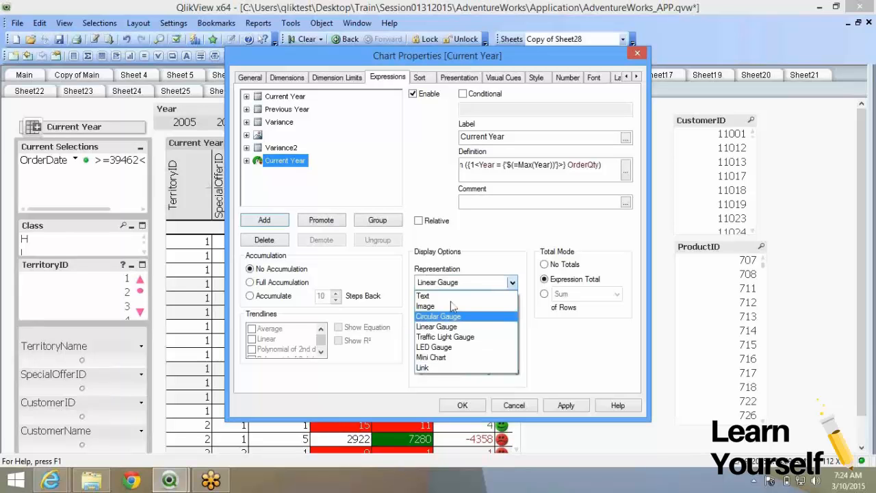
left_click(436, 359)
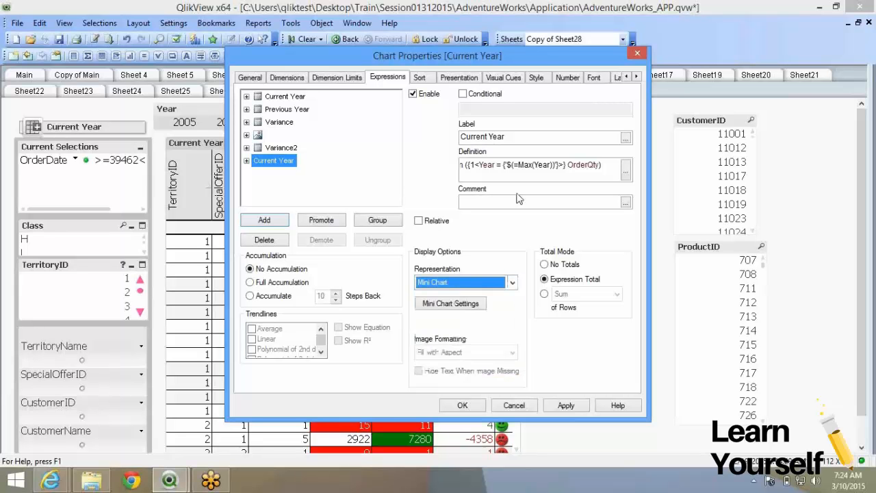
left_click(559, 160)
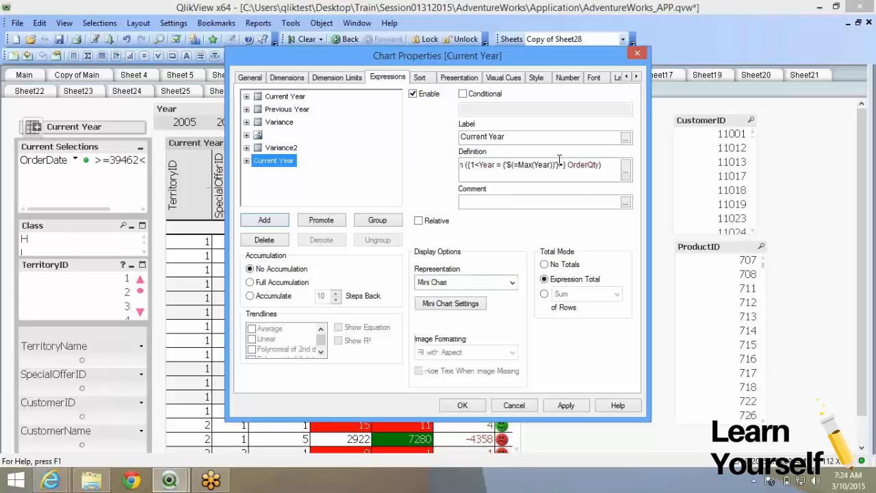
double_click(583, 165)
key("super+c")
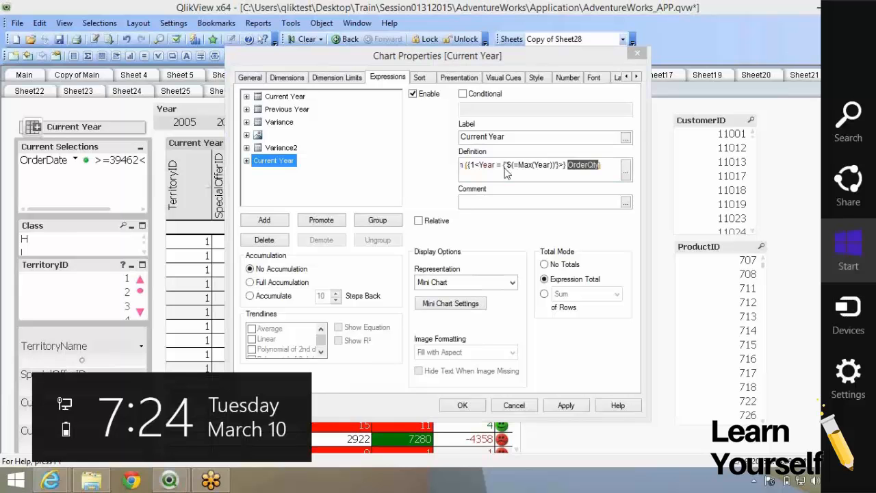
left_click(480, 231)
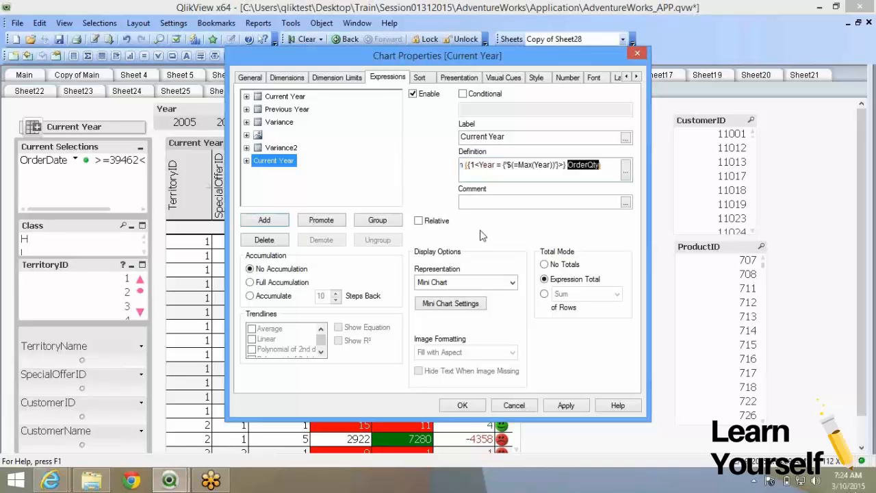
Step: Configure the last Current Year expression's mini chart with Month as dimension and Sparkline mode, and apply it to the straight table
left_click(458, 310)
left_click(457, 176)
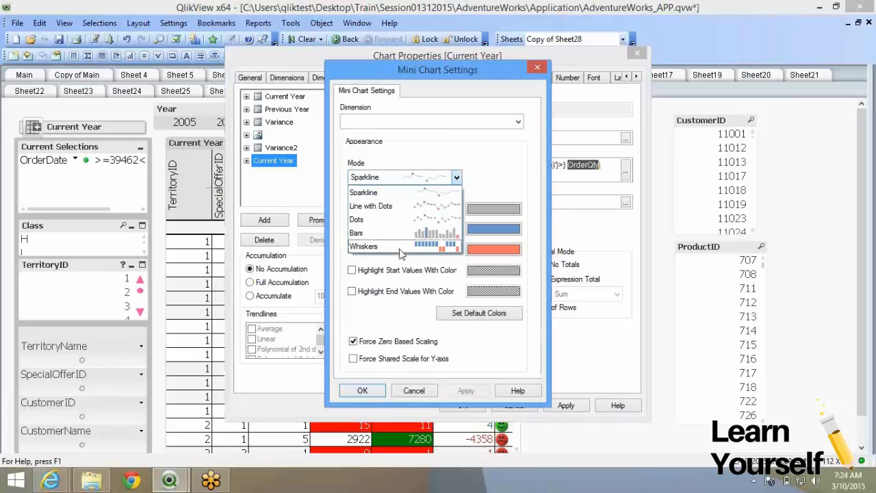
left_click(415, 194)
left_click(399, 121)
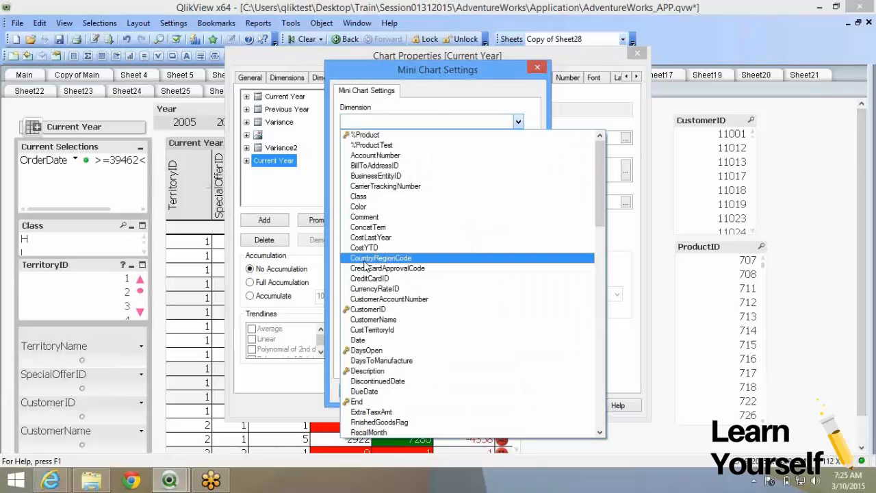
scroll(367, 265, "down", 3)
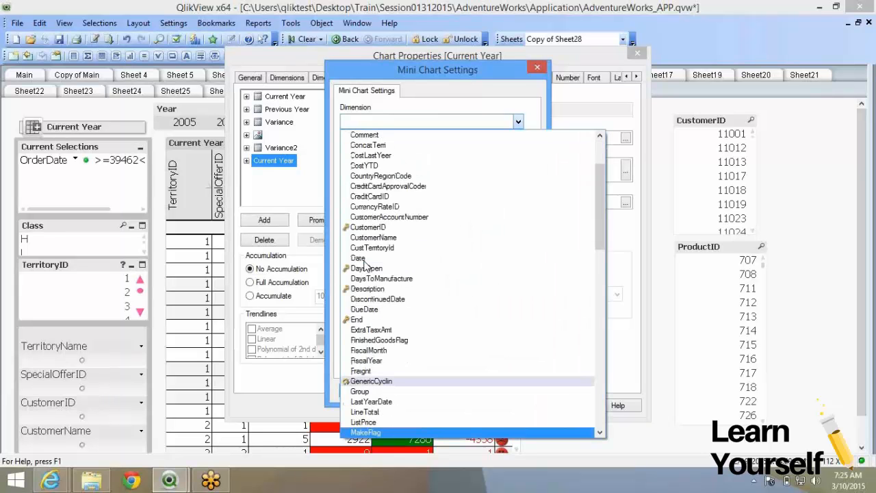
scroll(367, 264, "down", 10)
left_click(383, 155)
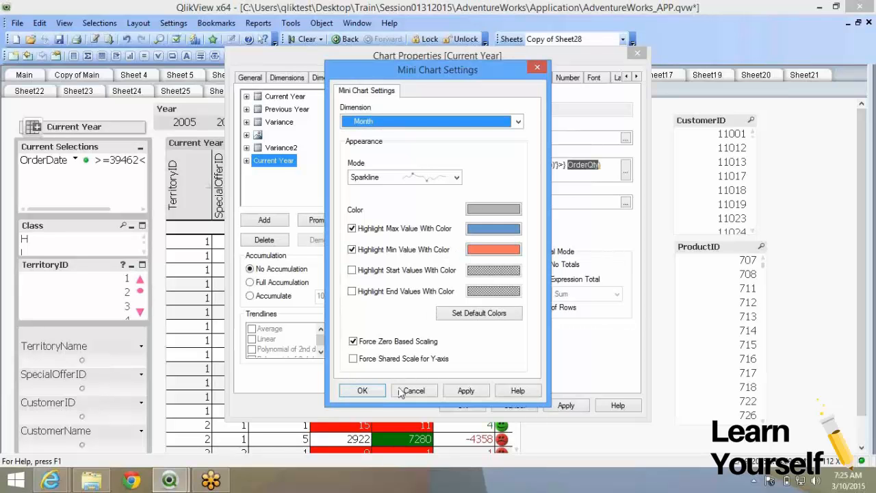
left_click(378, 396)
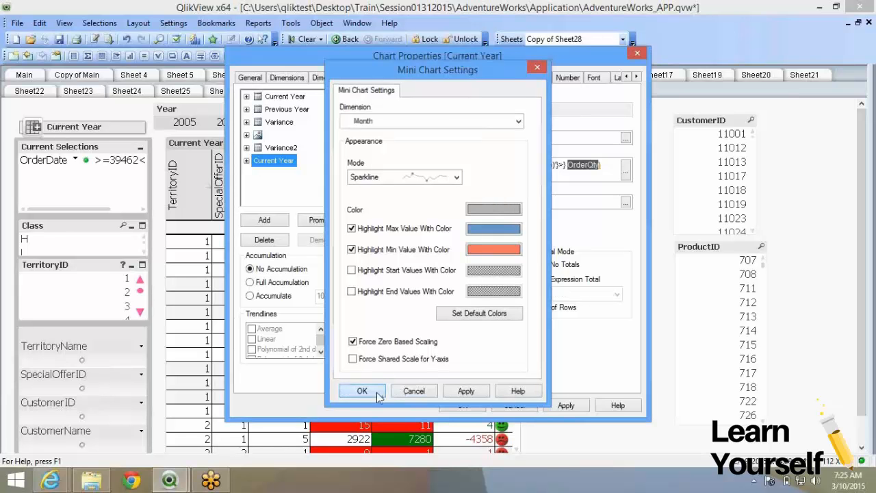
left_click(465, 404)
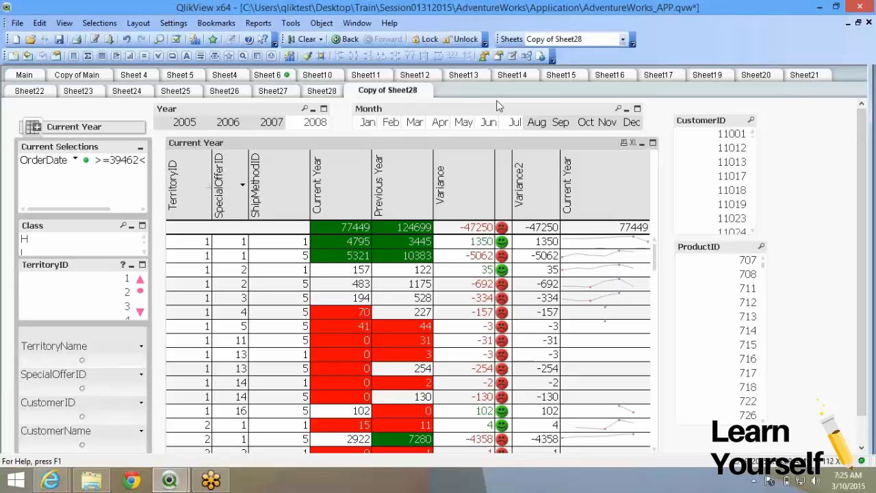
Step: Clear all selections and change the last Current Year expression's mini chart mode to Bars
left_click(636, 239)
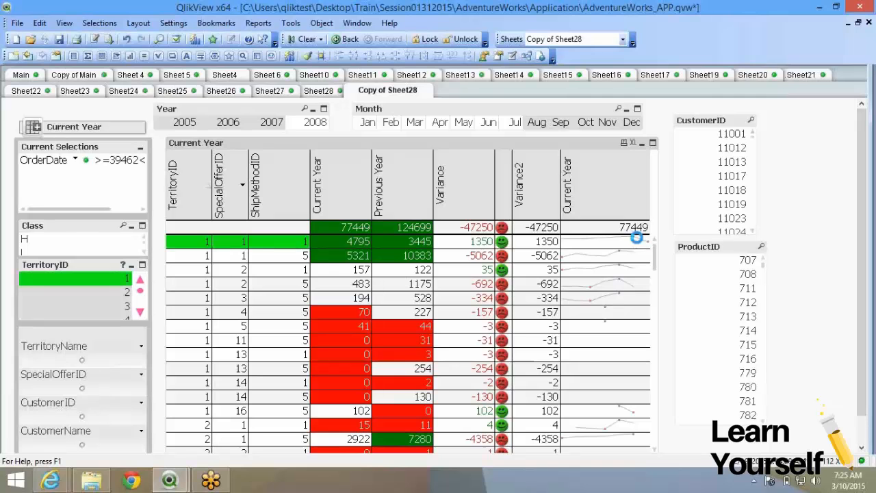
left_click(306, 39)
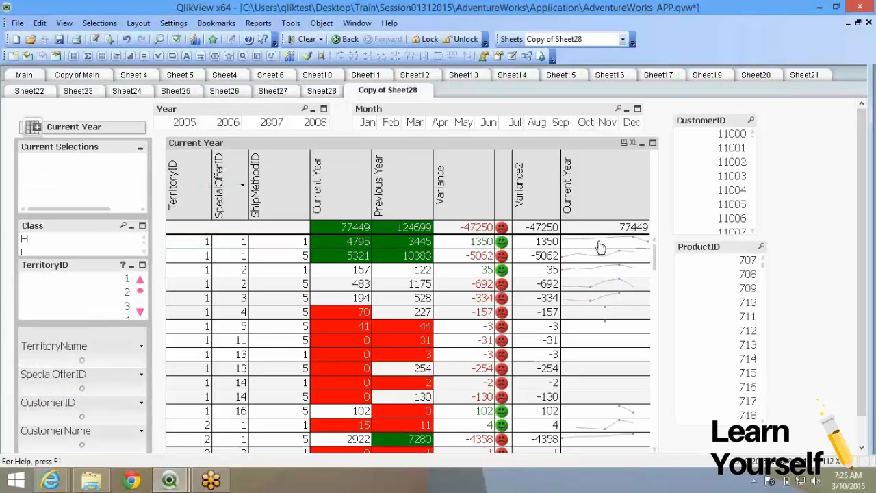
right_click(598, 242)
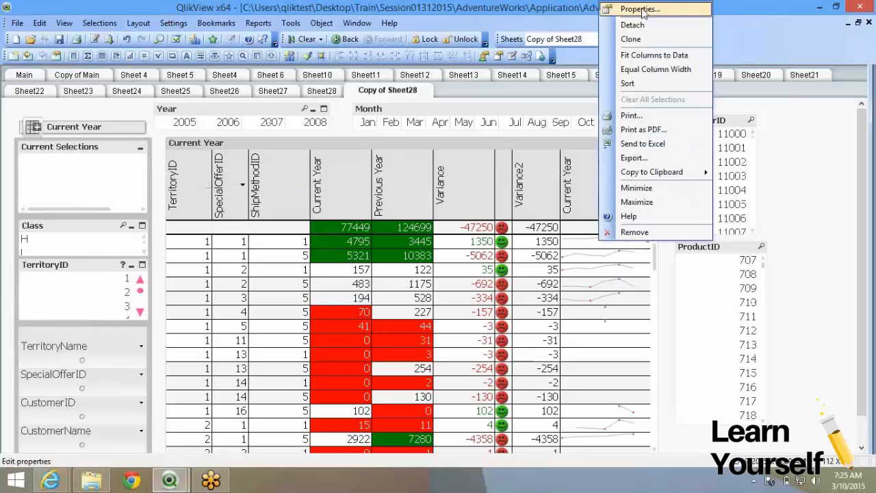
left_click(642, 10)
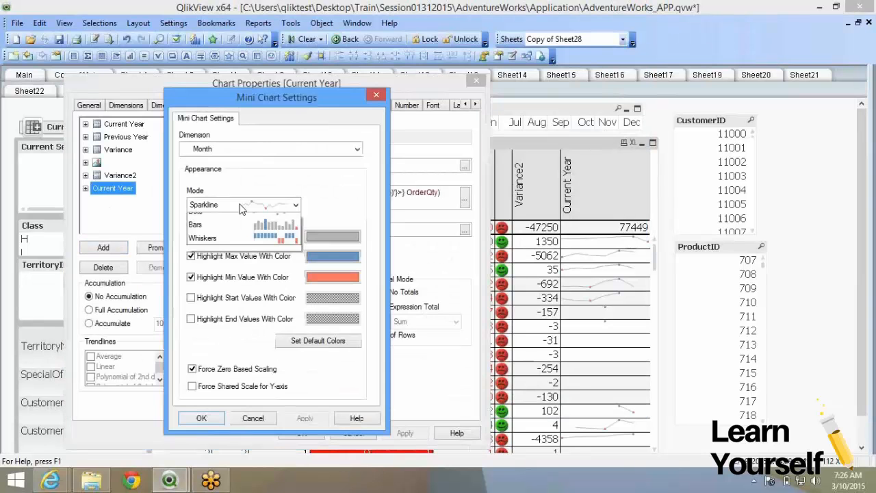
scroll(240, 203, "down", 3)
left_click(294, 419)
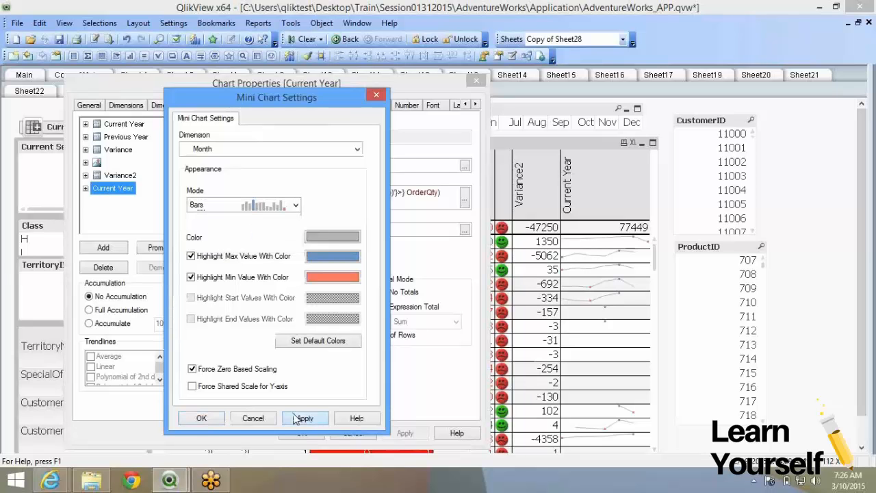
left_click(217, 418)
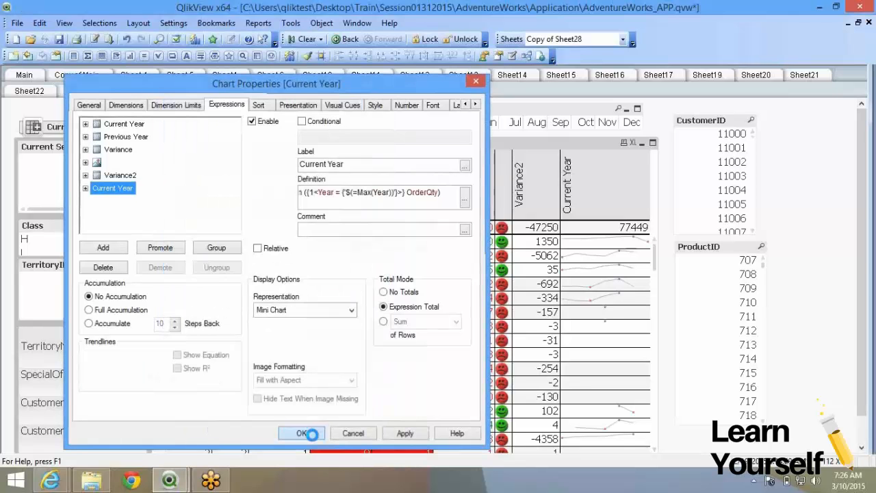
left_click(304, 433)
Step: Try filtering by the first table row's dimension values and by year 2008, and remove the selections
left_click(568, 251)
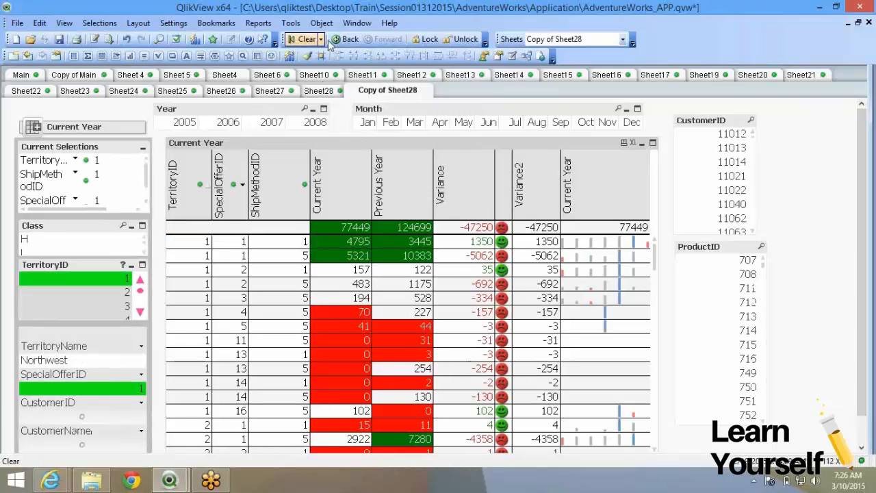
left_click(312, 125)
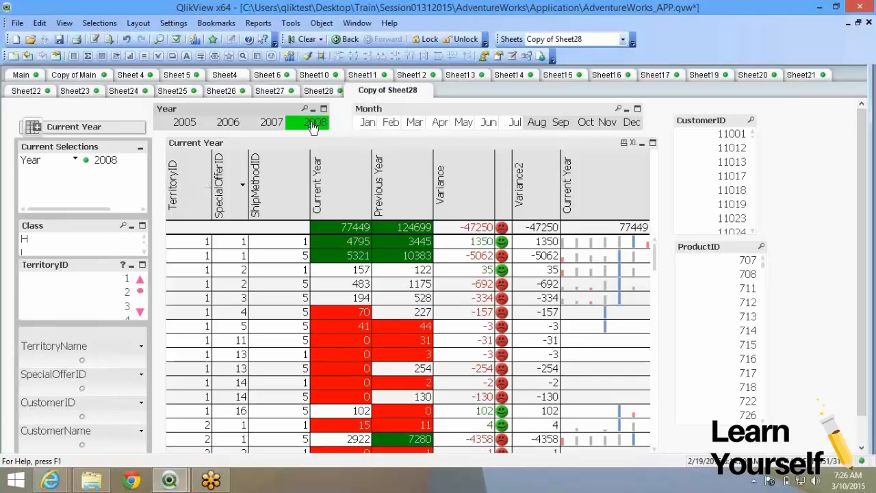
left_click(313, 125)
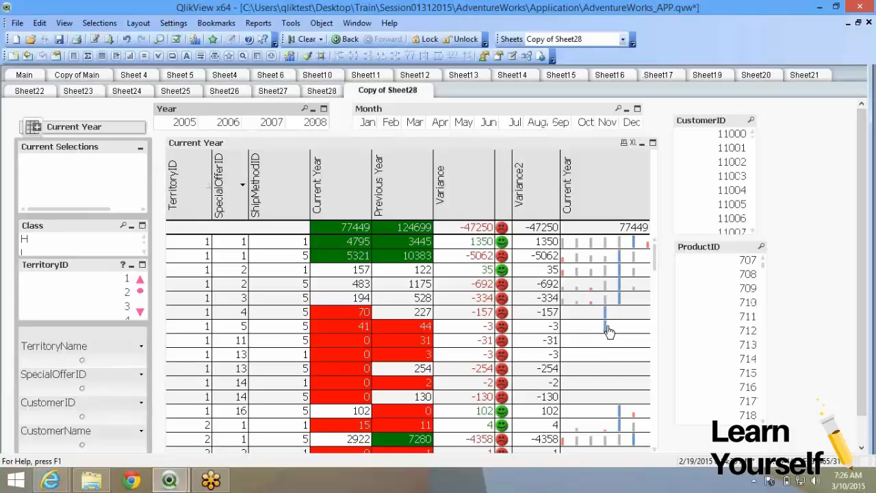
Step: Review the bar mini charts down the straight table and sort its rows by the first Current Year column in descending order
scroll(609, 331, "down", 3)
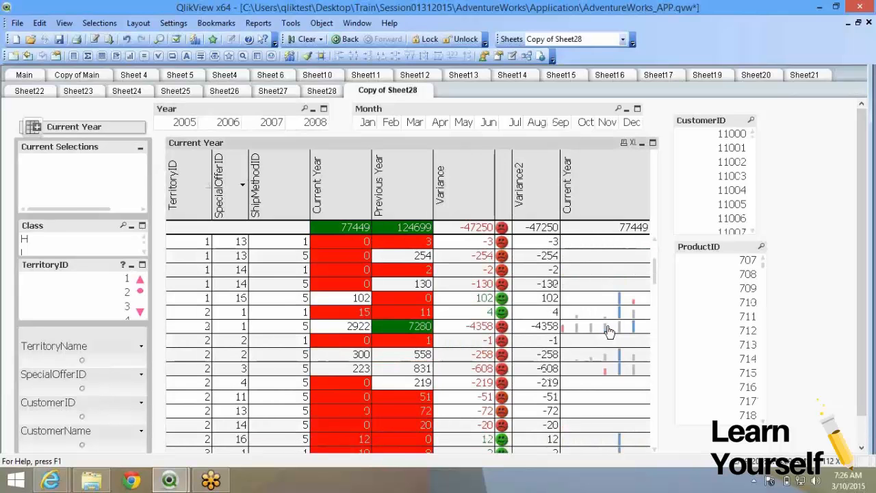
scroll(609, 331, "down", 3)
scroll(609, 331, "down", 5)
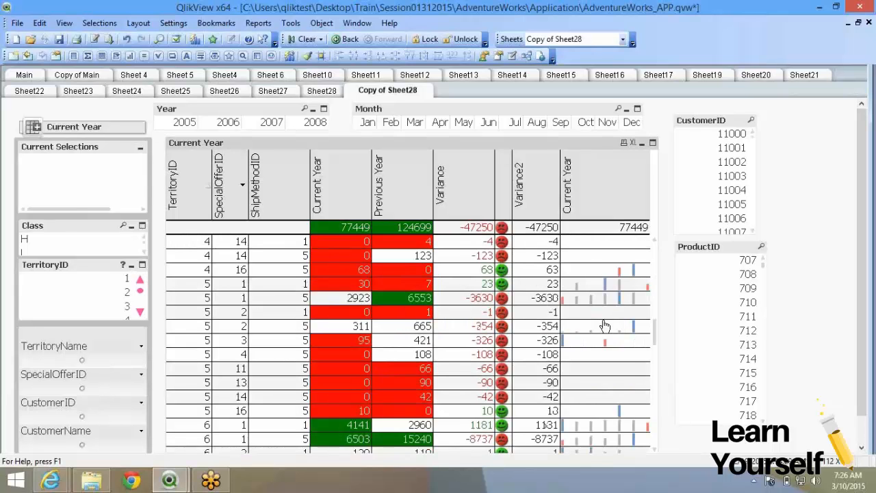
scroll(604, 325, "down", 1)
scroll(605, 329, "up", 5)
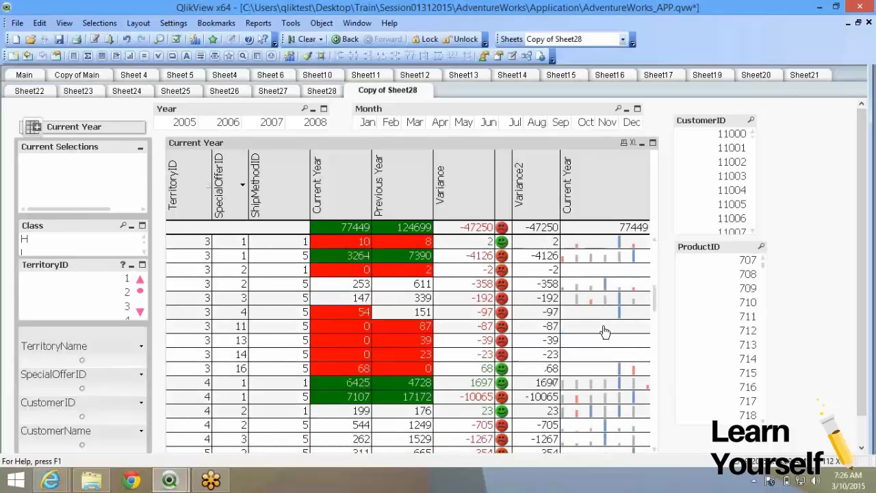
scroll(605, 331, "up", 5)
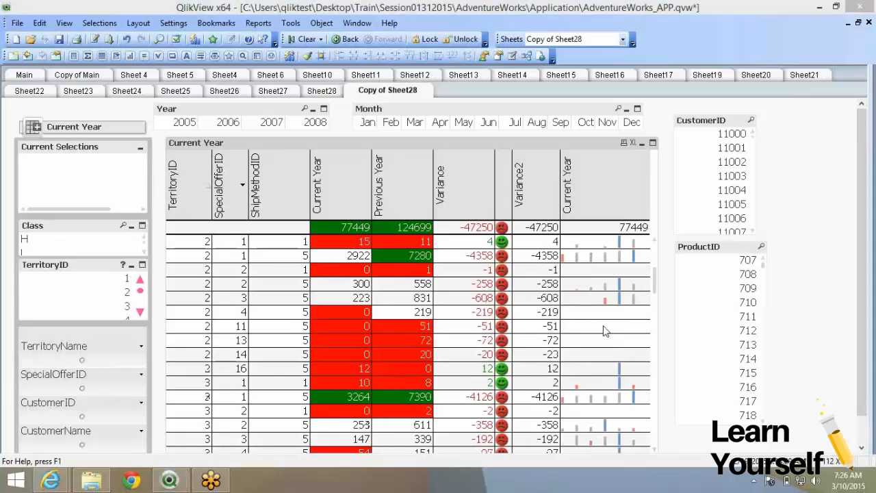
left_click(320, 188)
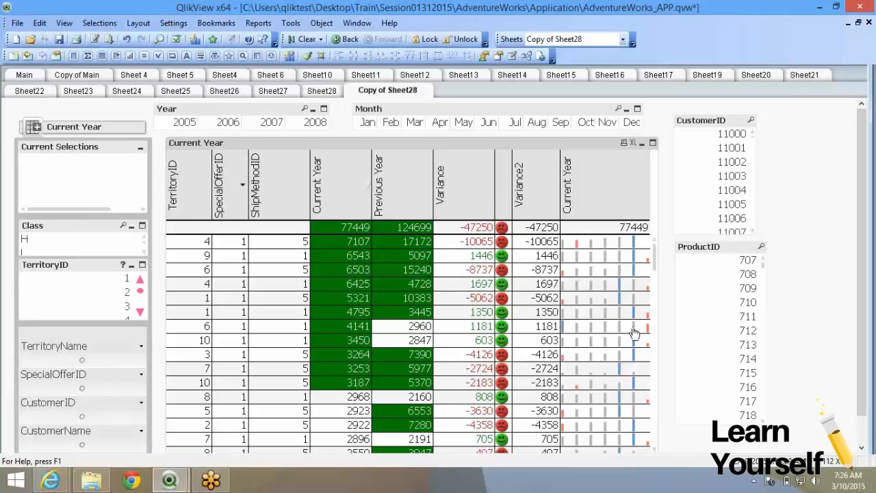
scroll(633, 334, "down", 1)
scroll(633, 333, "down", 1)
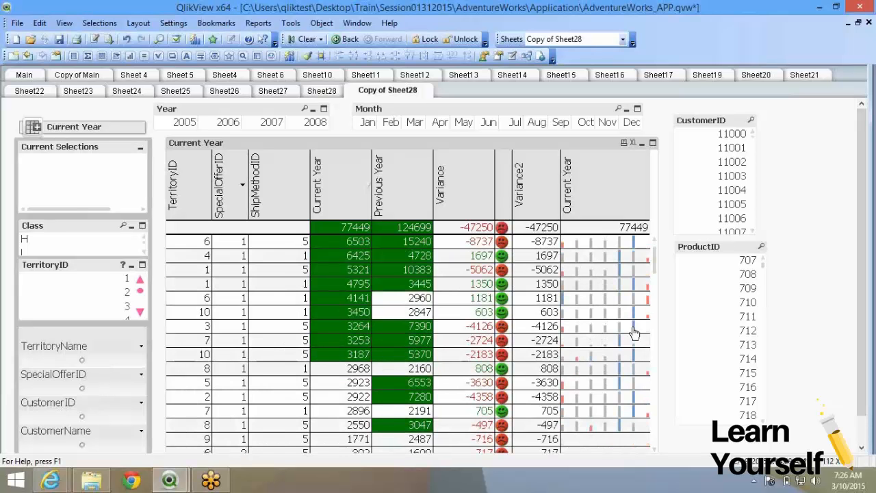
scroll(634, 333, "down", 4)
scroll(633, 333, "down", 8)
Step: Review the straight table's dimensions, expressions, sort and presentation properties and close them
right_click(592, 262)
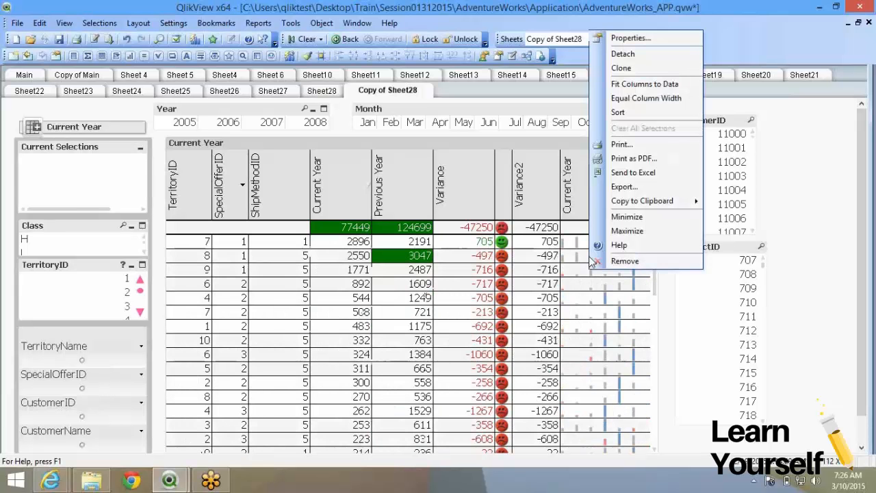
key("Escape")
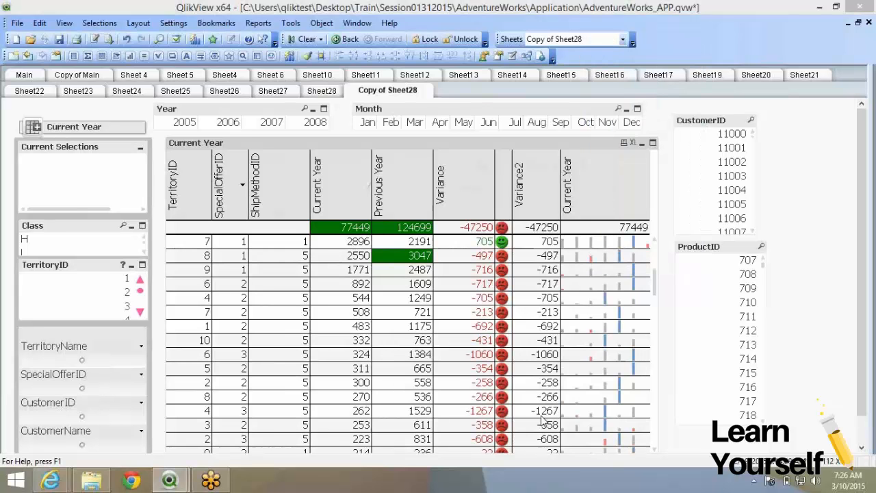
left_click(265, 77)
left_click(285, 77)
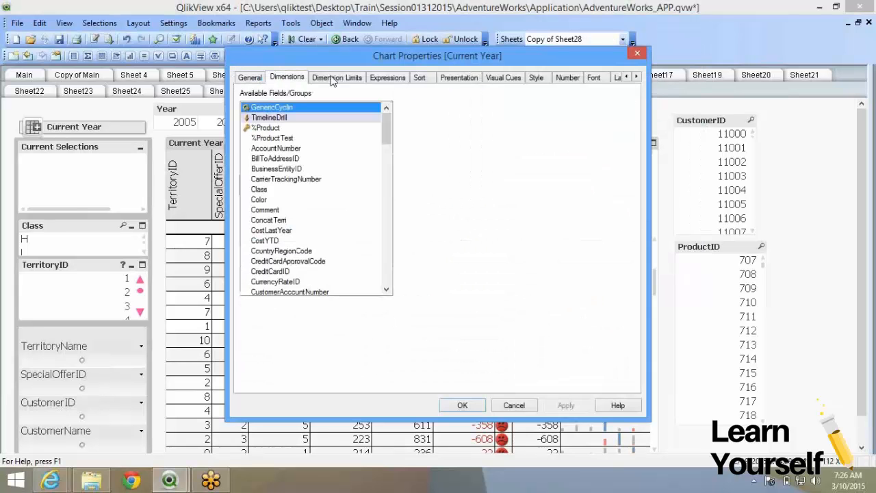
left_click(385, 78)
left_click(282, 161)
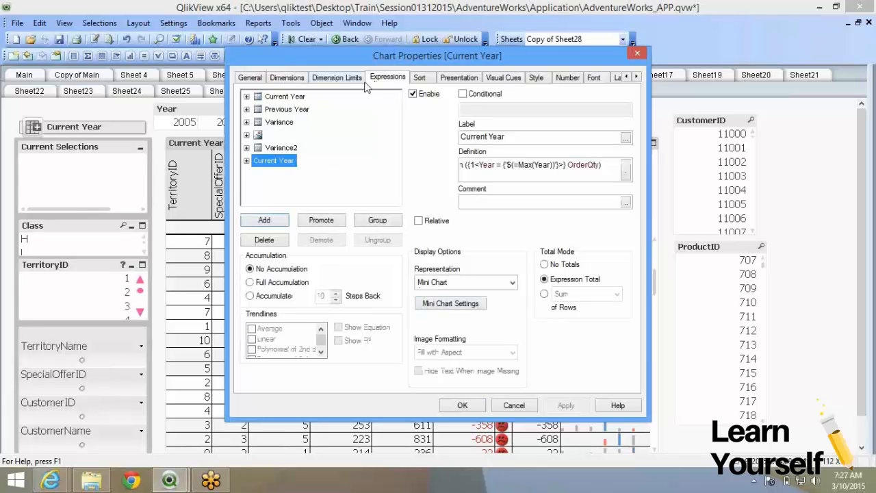
left_click(427, 78)
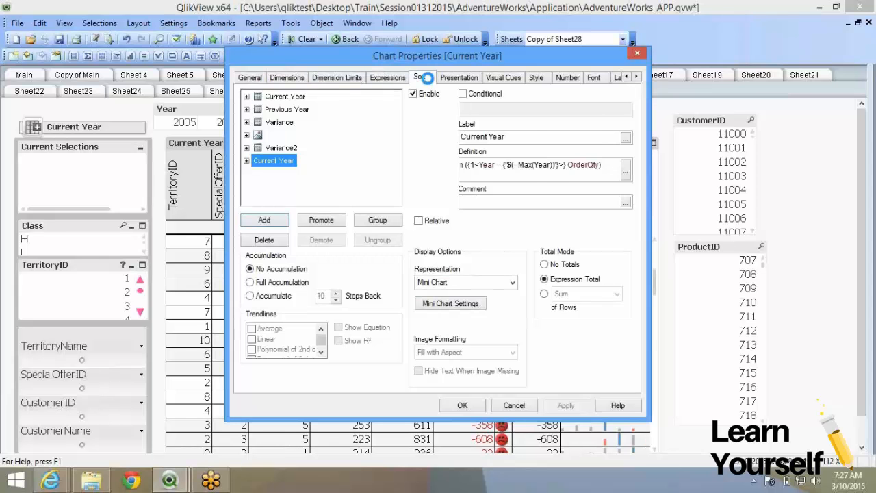
left_click(453, 81)
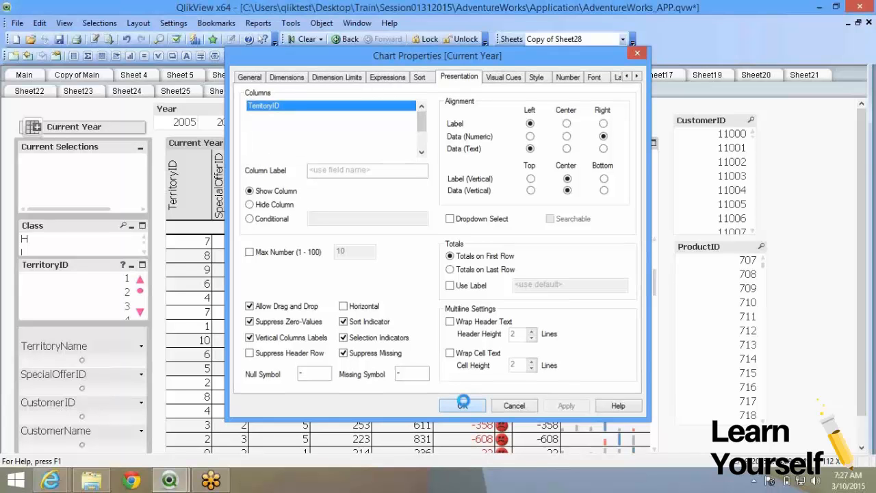
left_click(463, 405)
Step: Shift the straight table slightly up and to the left on the sheet, and view the available new sheet object types
left_click_drag(653, 253, 673, 176)
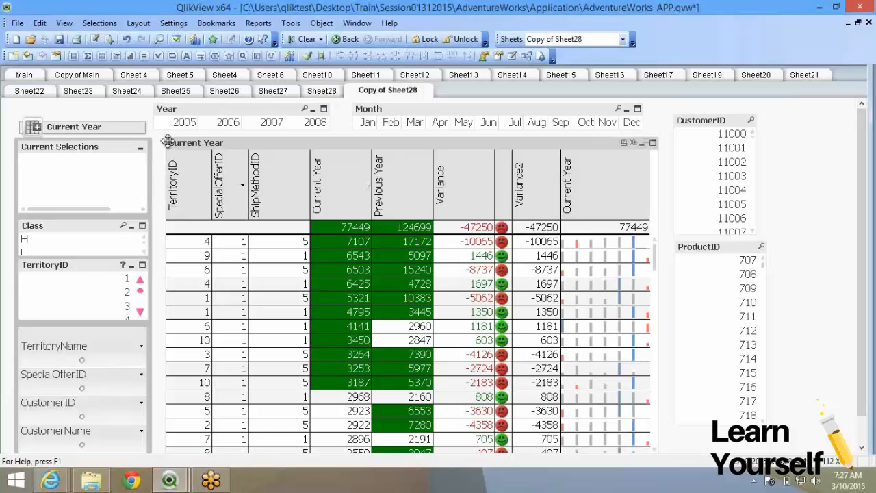
left_click_drag(167, 142, 170, 146)
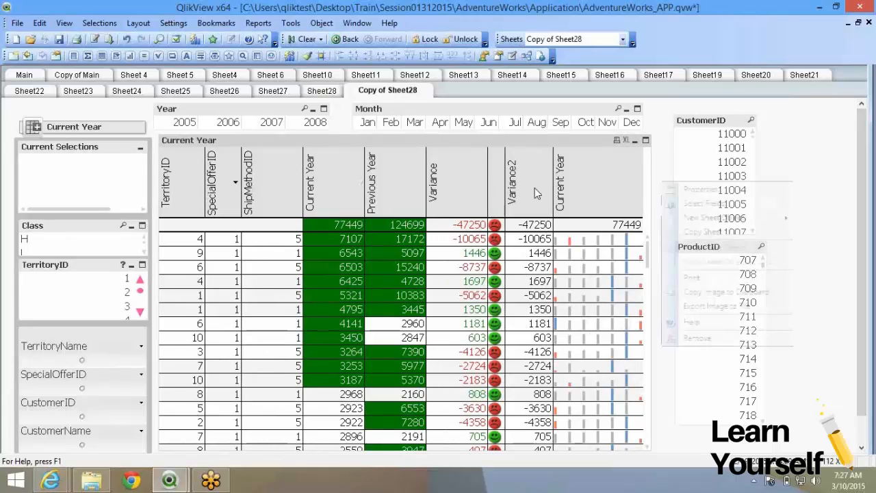
right_click(662, 183)
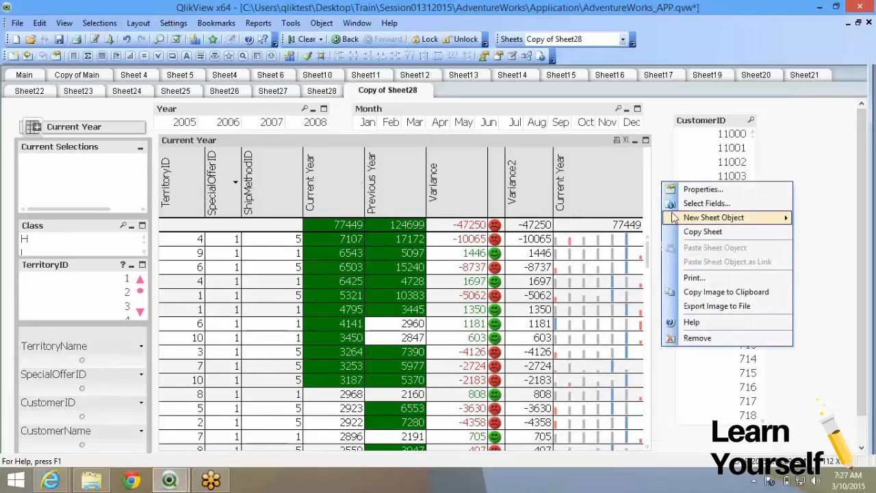
mouse_move(712, 217)
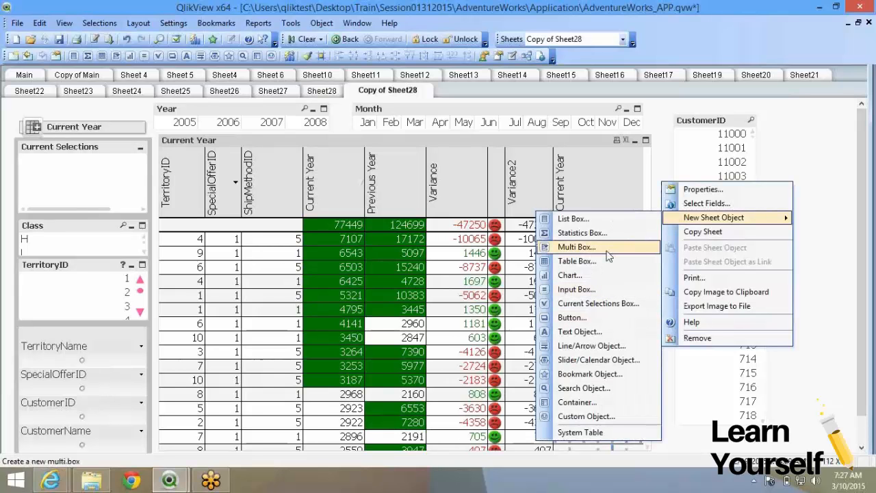
left_click(669, 160)
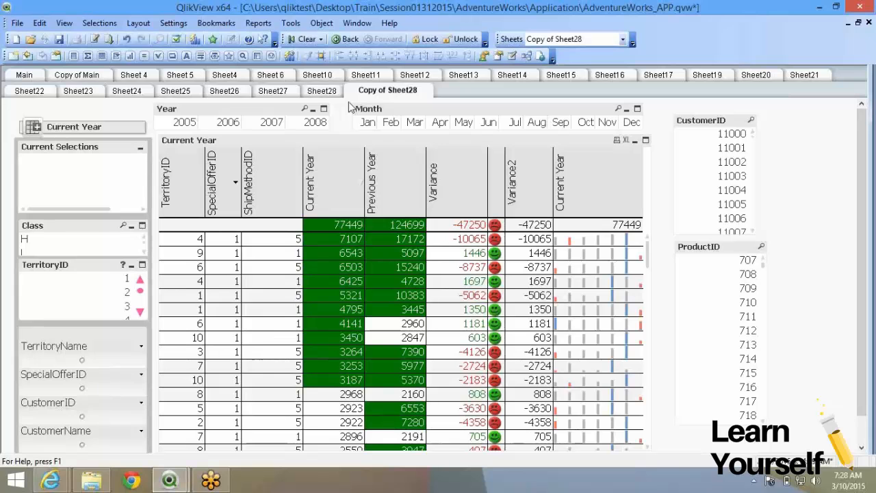
Step: Look through the sheets Sheet4, Copy of Main and Sheet 4 to review their existing objects
left_click(224, 76)
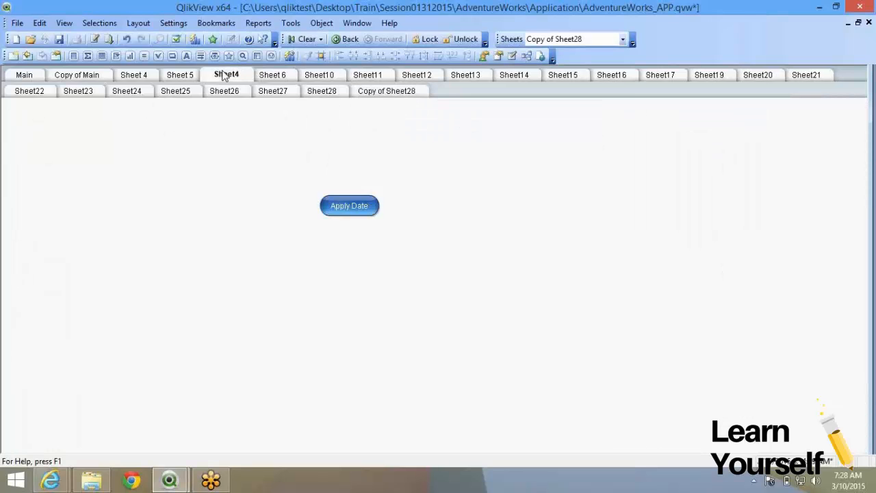
left_click(76, 79)
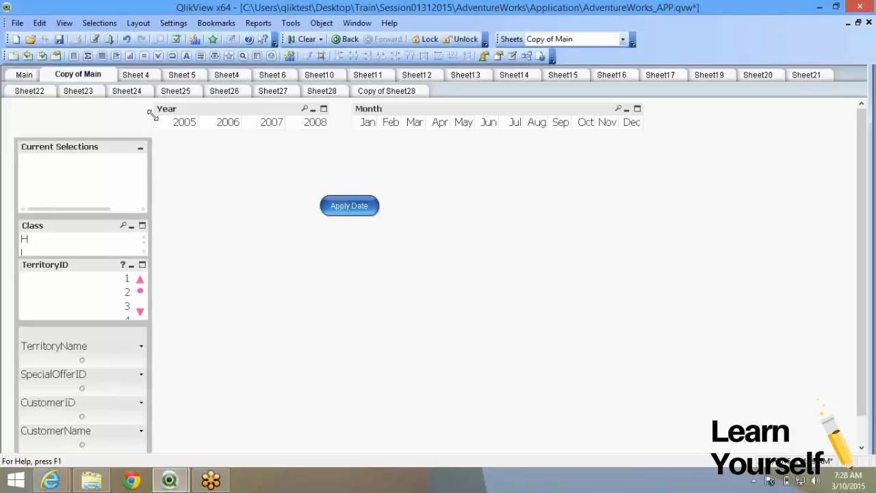
left_click(144, 78)
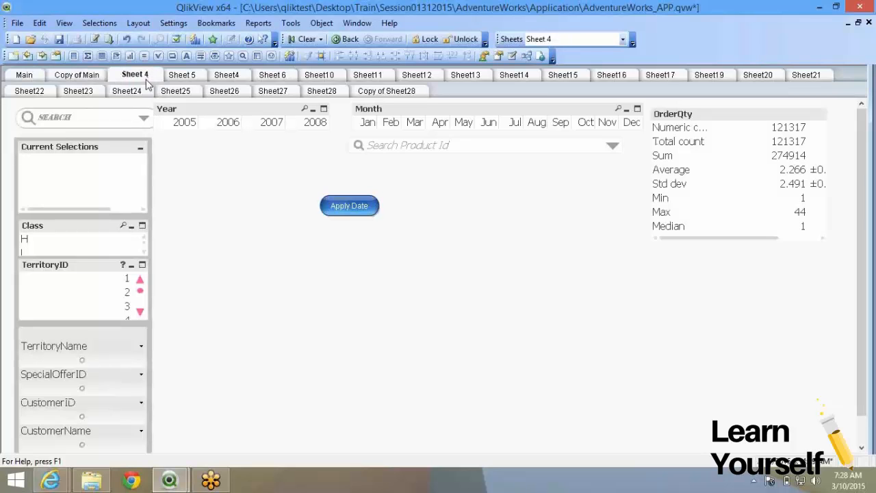
Step: Look through the sheets Sheet 5, Sheet4, Sheet 6 and Sheet10 to Sheet13 to review their existing objects
left_click(182, 77)
left_click(228, 77)
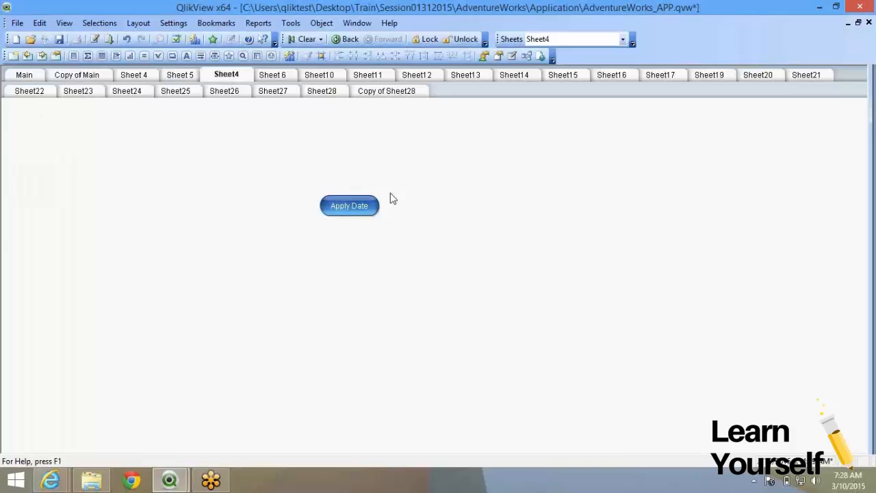
left_click(274, 76)
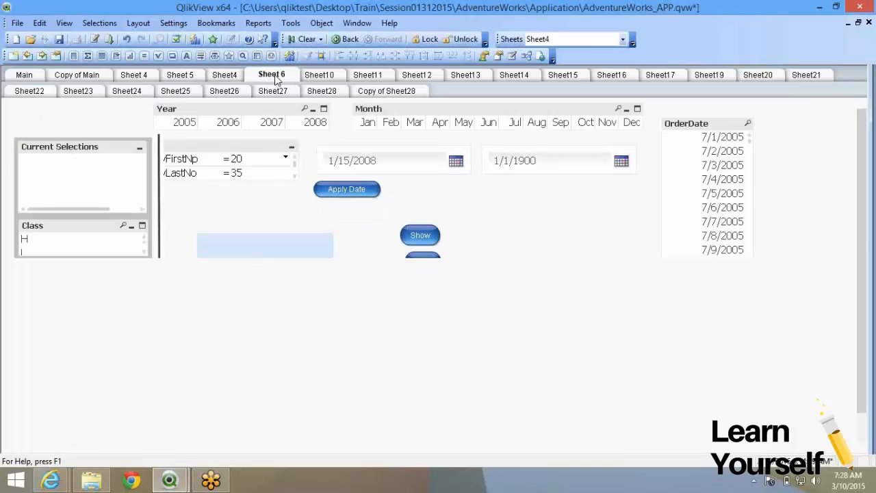
left_click(315, 77)
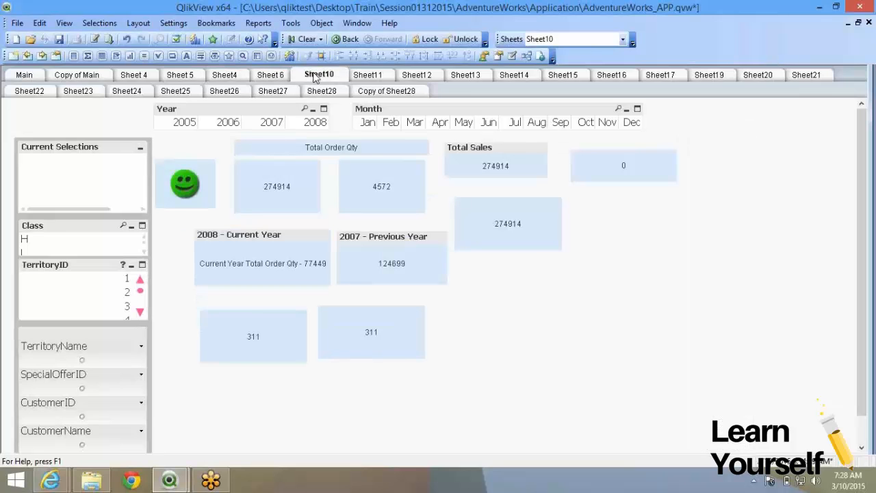
left_click(363, 78)
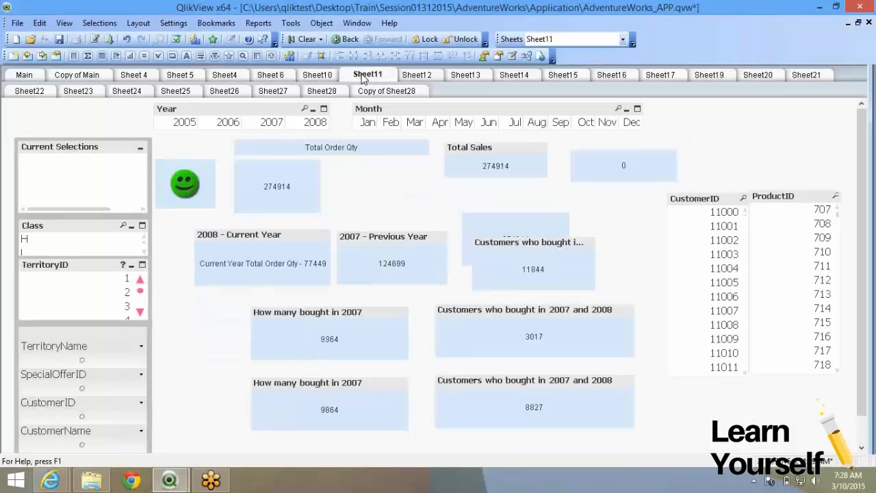
left_click(418, 76)
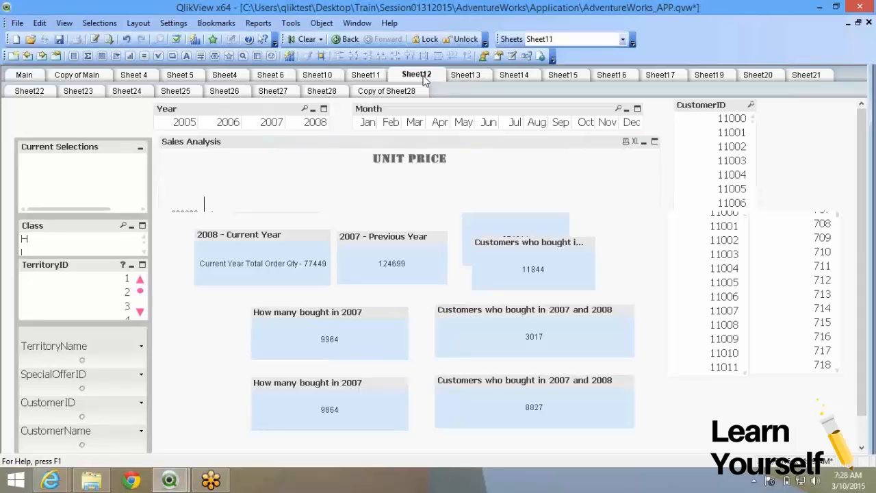
left_click(463, 77)
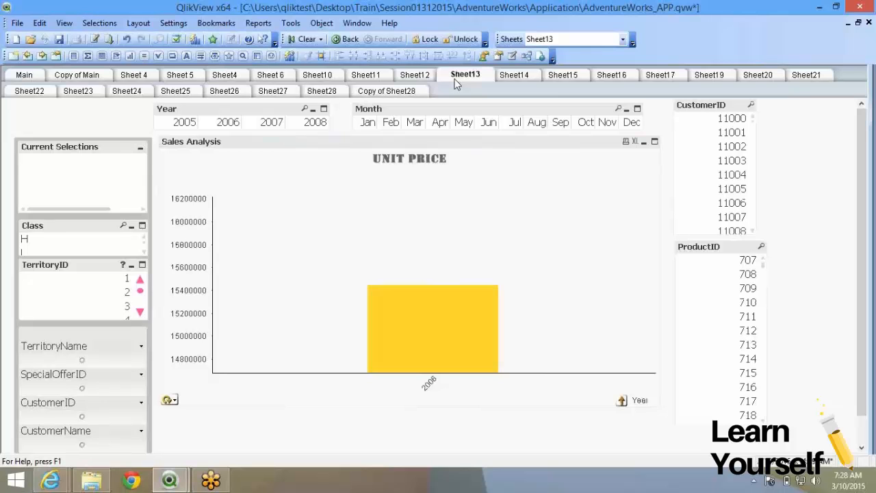
Step: Switch to File Explorer, go up to the Session01312015 folder and select the Training Curriculum document
left_click(94, 481)
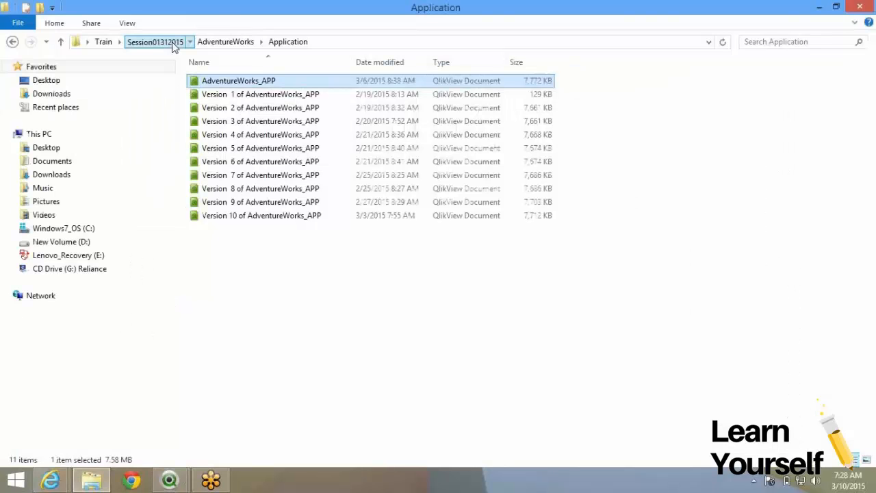
left_click(171, 43)
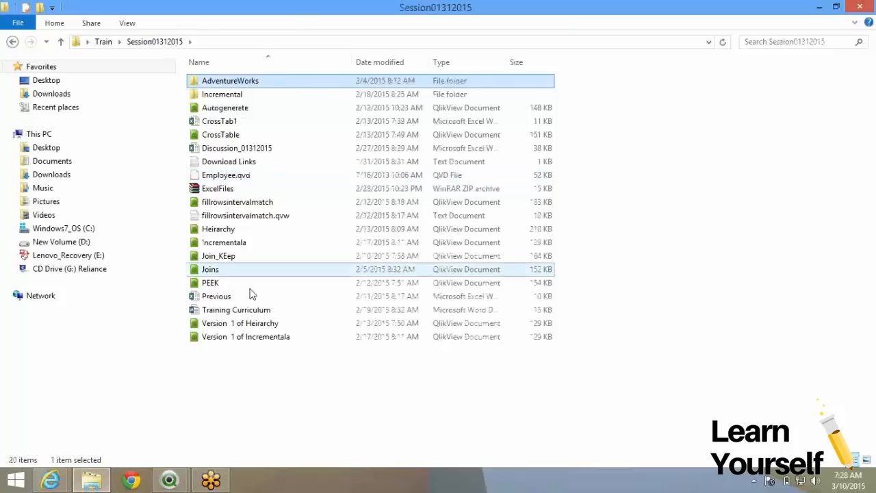
left_click(249, 313)
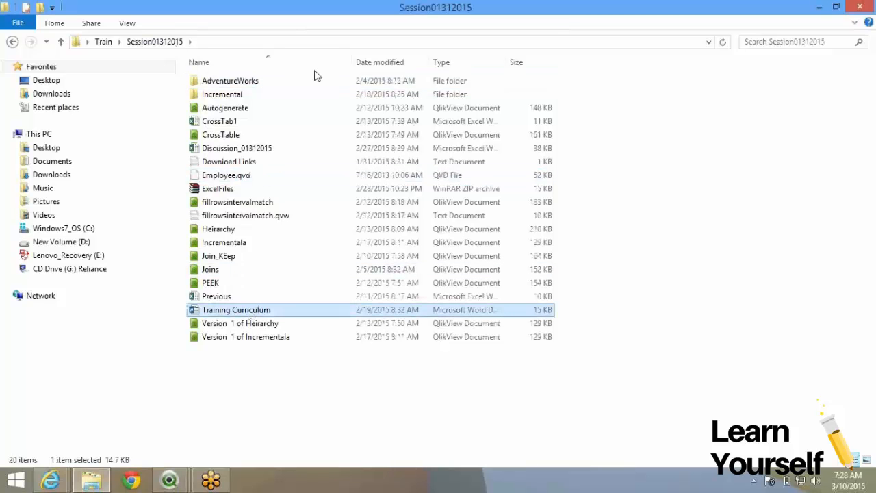